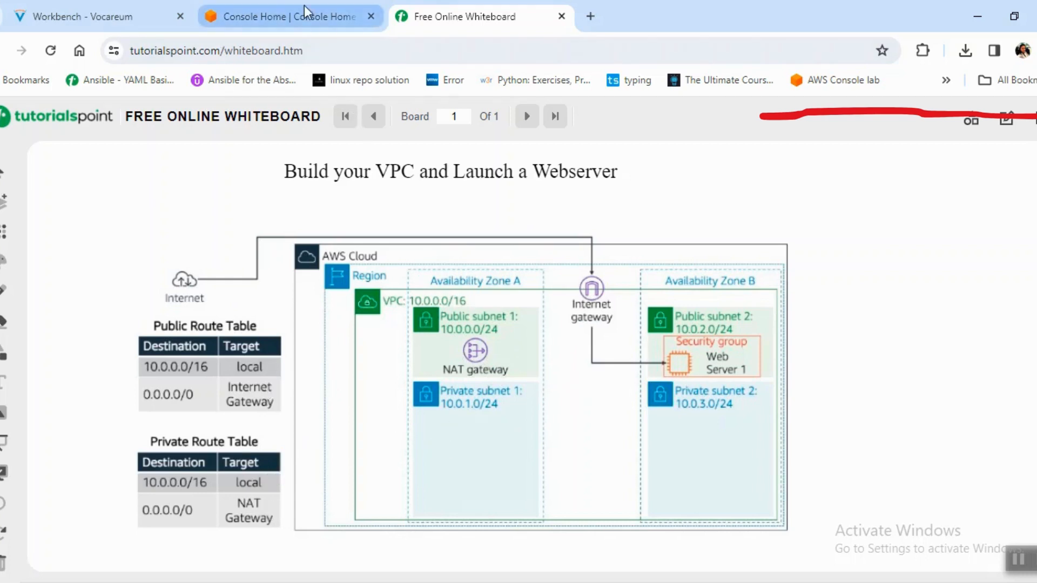
Switch to the AWS console, search for VPC and open the VPC service.
{"action": "mouse_move", "coordinate": [309, 11]}
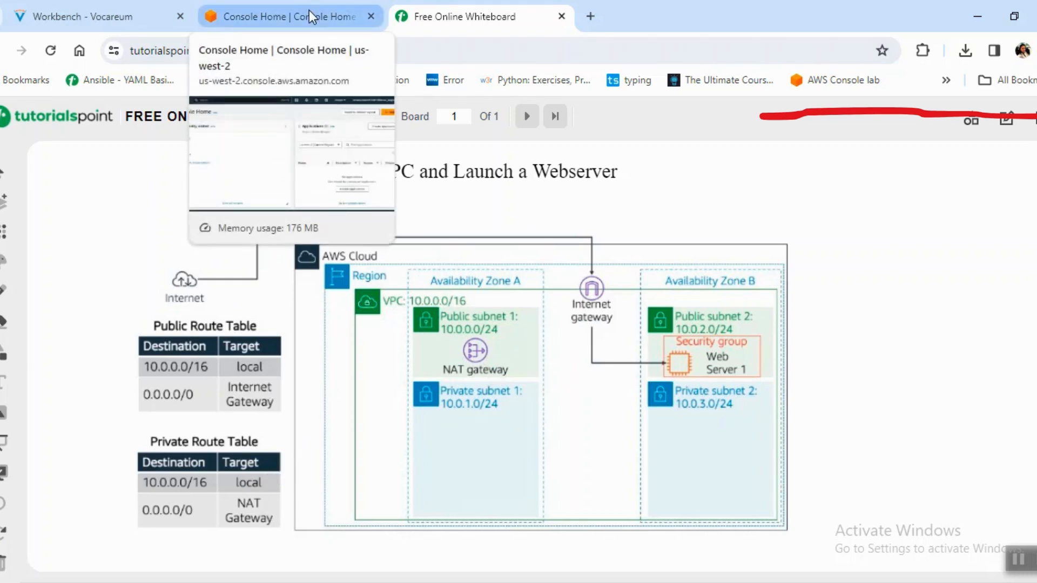
{"action": "left_click", "coordinate": [323, 15]}
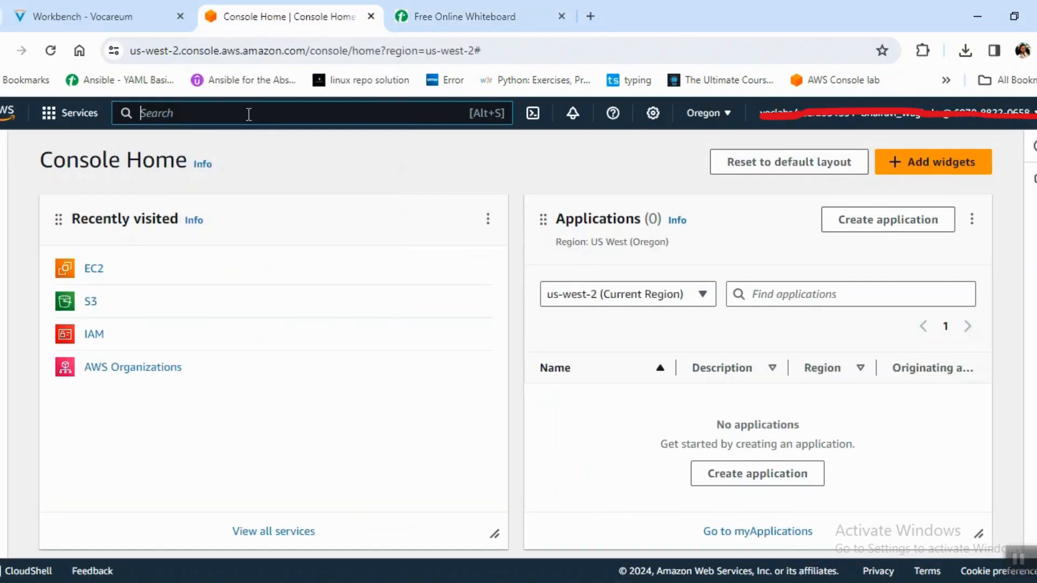
{"action": "type", "text": "VPC"}
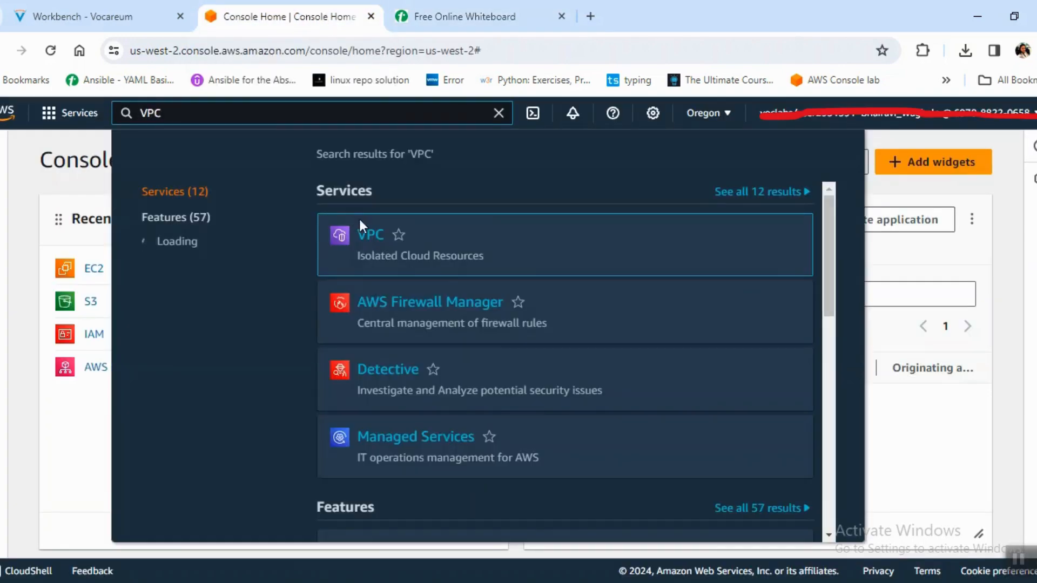
{"action": "left_click", "coordinate": [374, 243]}
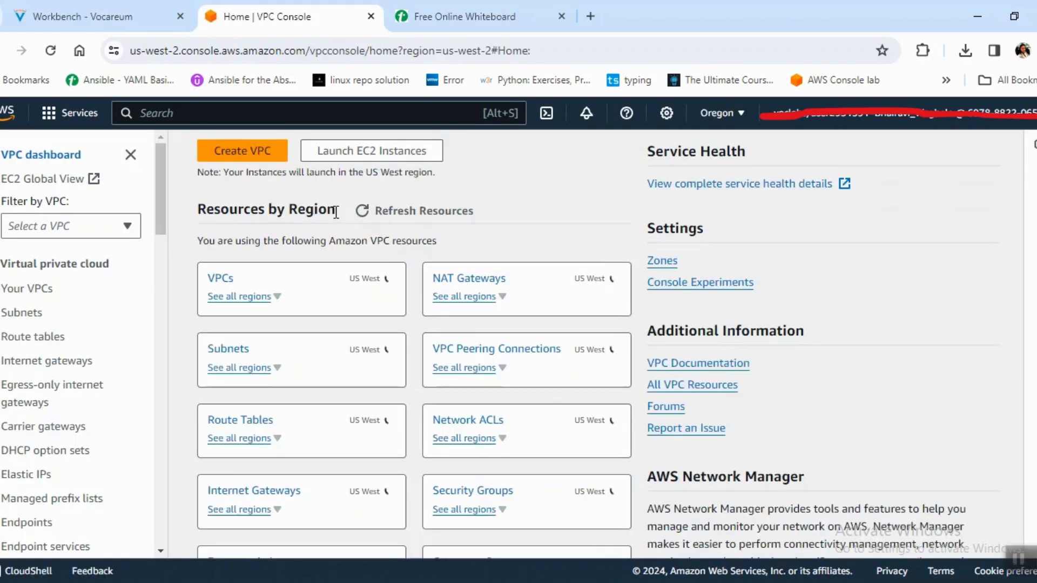
Start creating a VPC with the VPC only option and set its name tag to DEMO-VPC.
{"action": "left_click", "coordinate": [278, 154]}
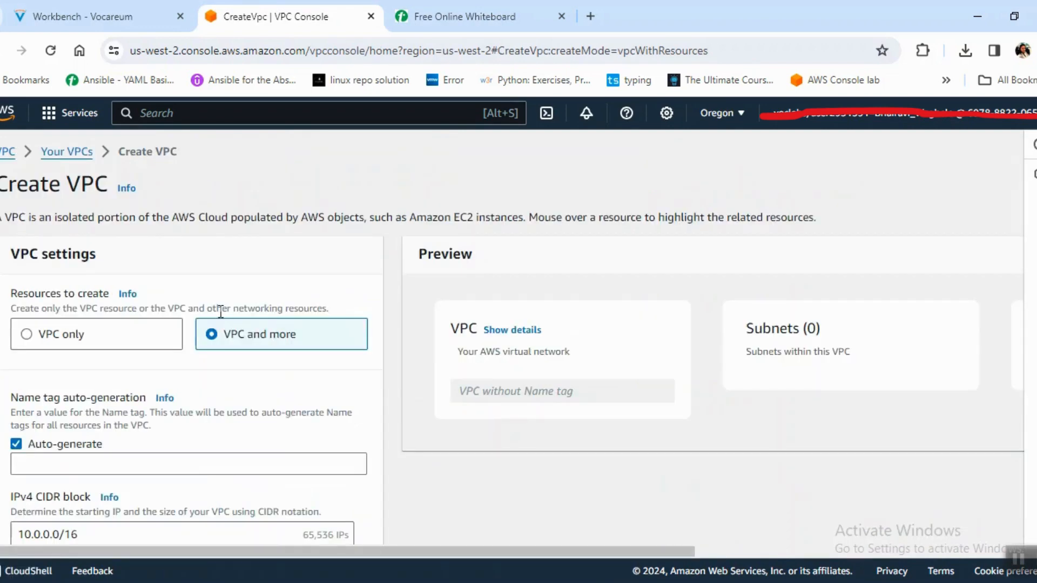
{"action": "left_click", "coordinate": [45, 342]}
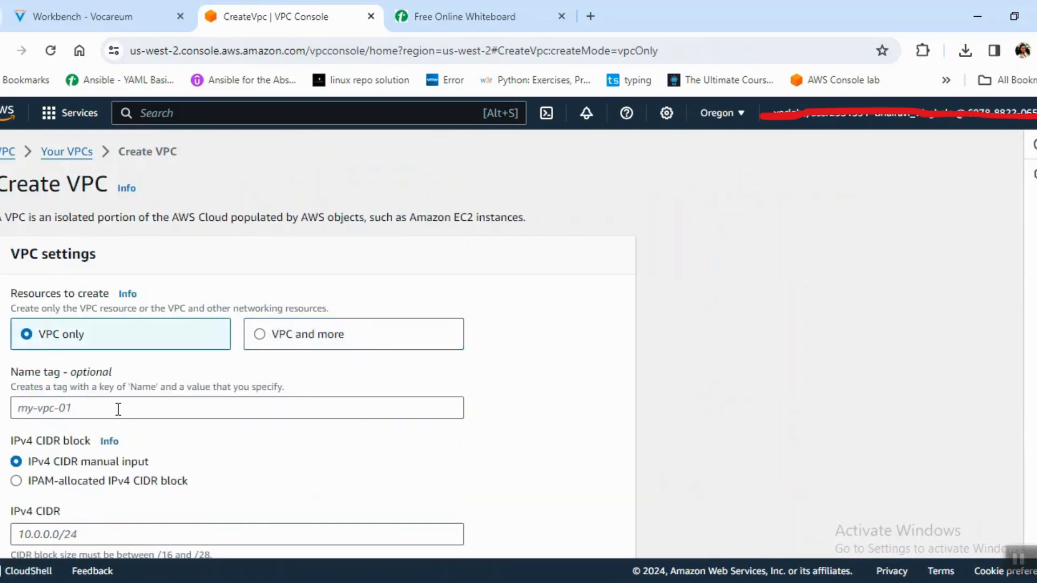
{"action": "left_click", "coordinate": [140, 412]}
{"action": "type", "text": "DEMO"}
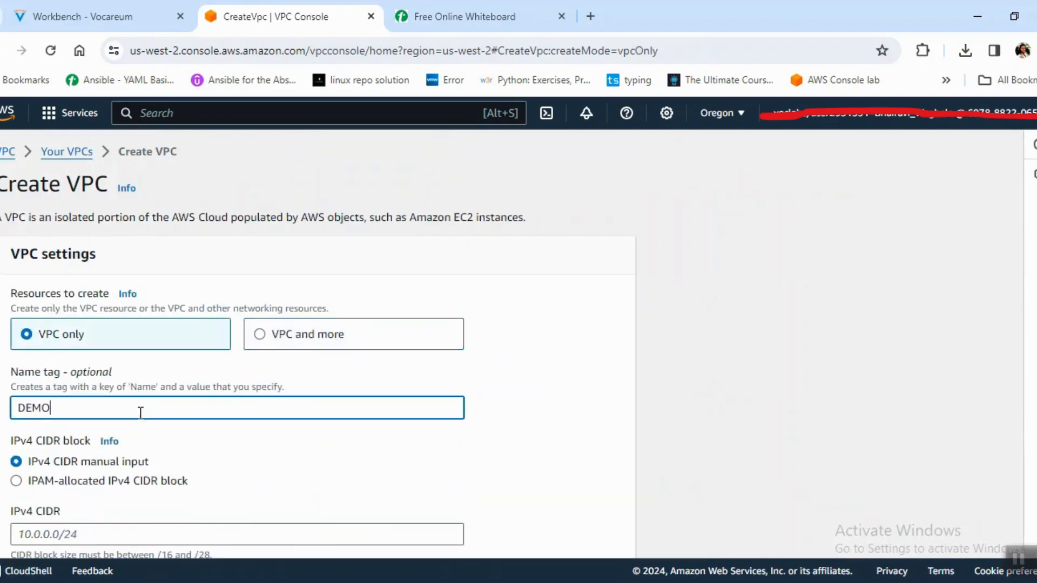
{"action": "type", "text": "-VP"}
Set the VPC's IPv4 CIDR to 10.0.0.0/16 and create the VPC.
{"action": "key", "text": "Tab"}
{"action": "key", "text": "Tab"}
{"action": "key", "text": "Tab"}
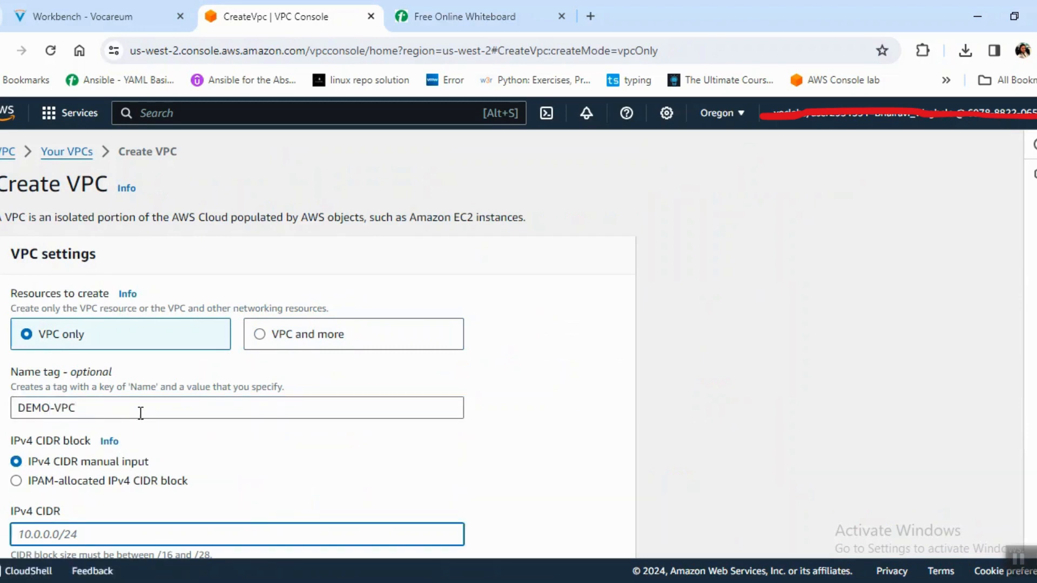
{"action": "scroll", "coordinate": [909, 308], "scroll_direction": "down", "scroll_amount": 4}
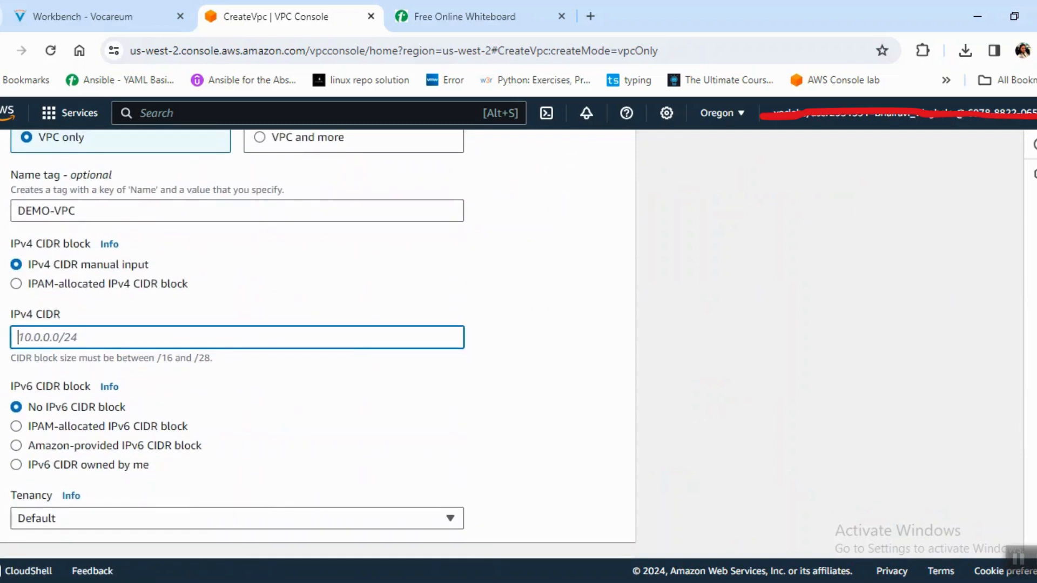
{"action": "type", "text": "1"}
{"action": "key", "text": "Tab"}
{"action": "key", "text": "Tab"}
{"action": "key", "text": "Tab"}
{"action": "key", "text": "Tab"}
{"action": "key", "text": "Tab"}
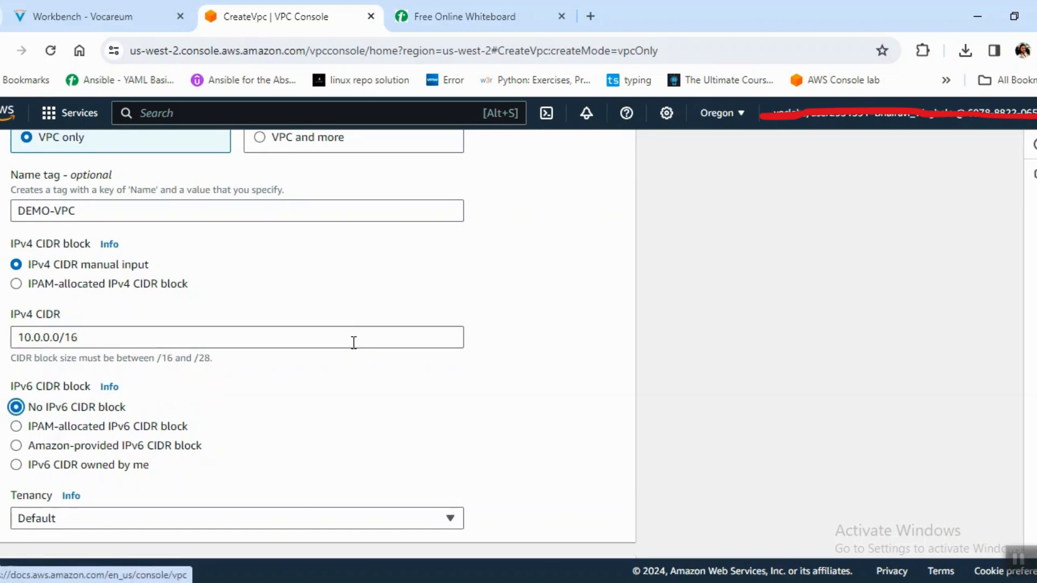
{"action": "key", "text": "Tab"}
{"action": "key", "text": "Tab"}
{"action": "key", "text": "Tab"}
{"action": "key", "text": "Tab"}
{"action": "key", "text": "Tab"}
{"action": "key", "text": "Tab"}
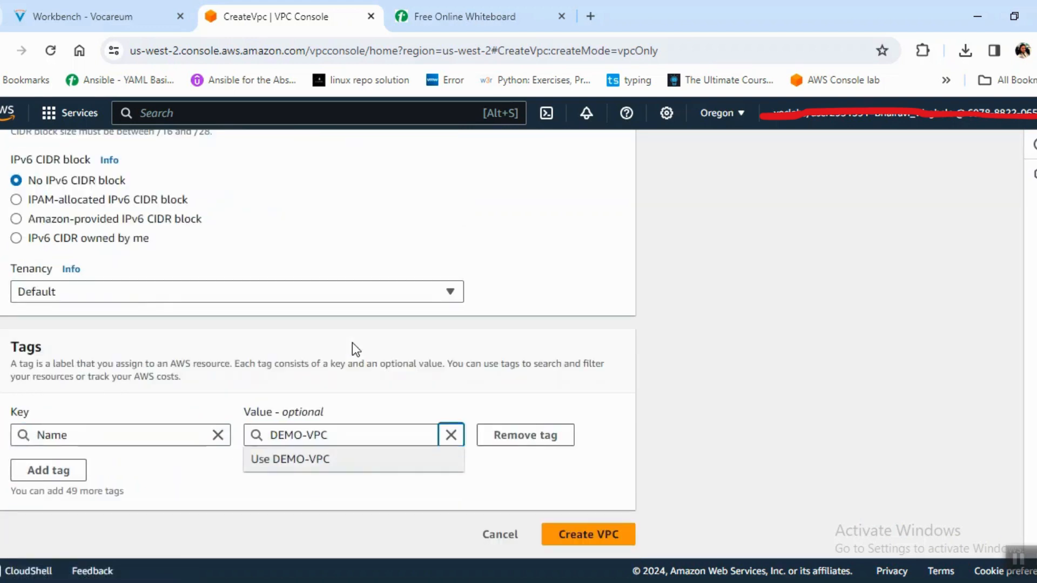
{"action": "key", "text": "Return"}
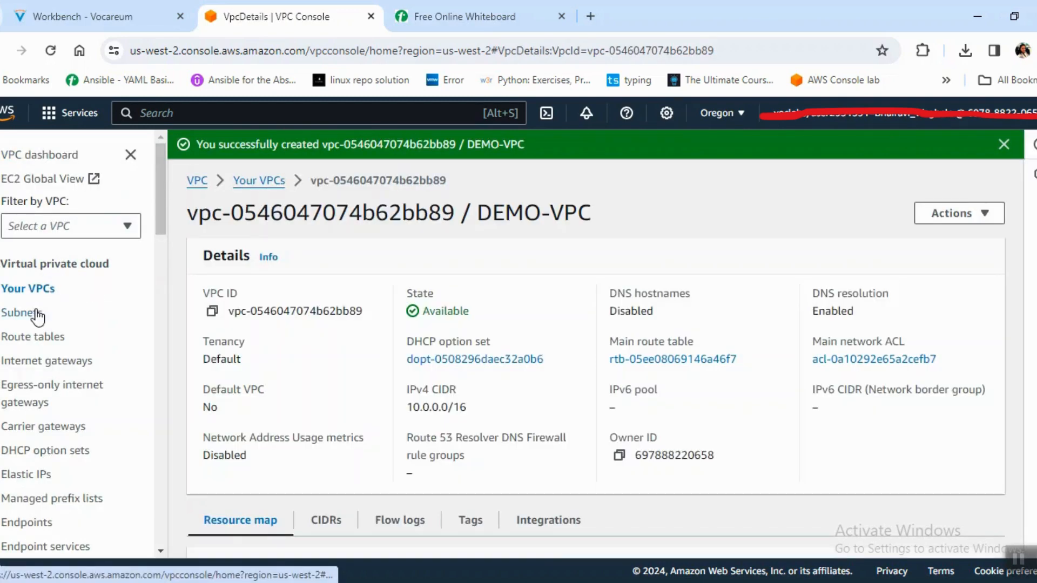
Open the list of VPCs and select DEMO-VPC to review its details.
{"action": "left_click", "coordinate": [264, 180]}
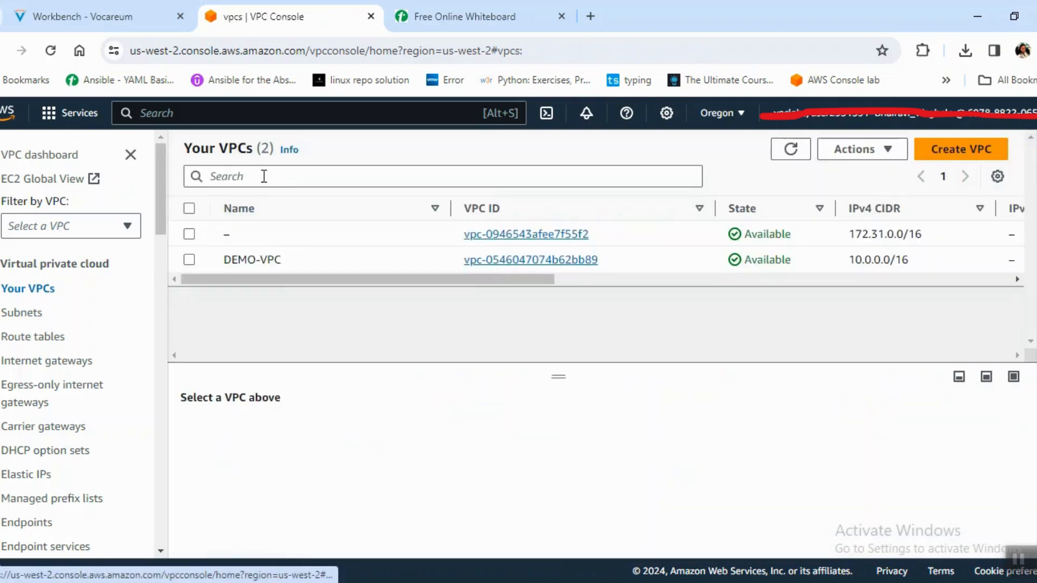
{"action": "left_click", "coordinate": [190, 261]}
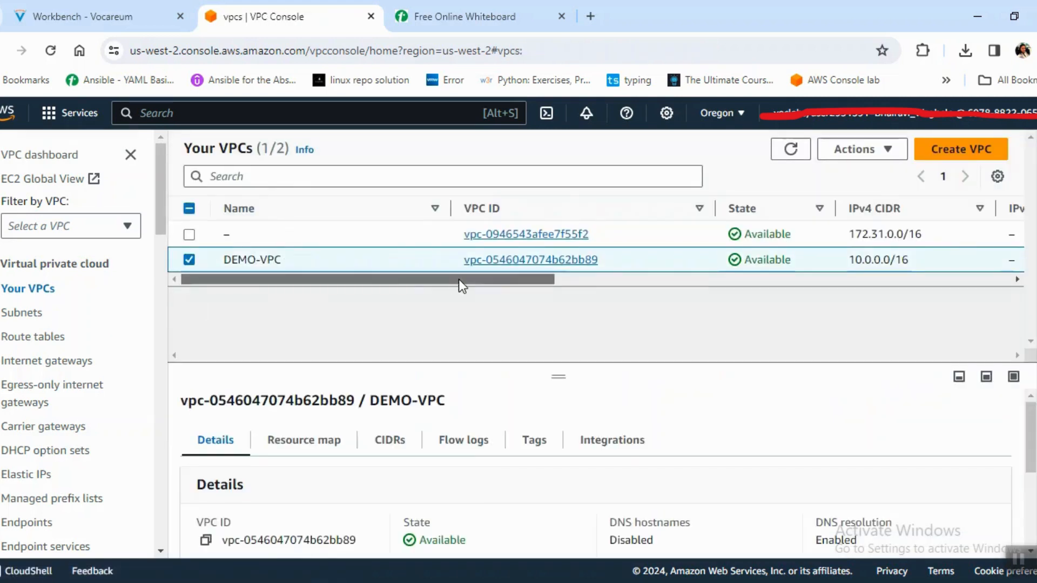
{"action": "left_click_drag", "start_coordinate": [459, 279], "coordinate": [263, 323]}
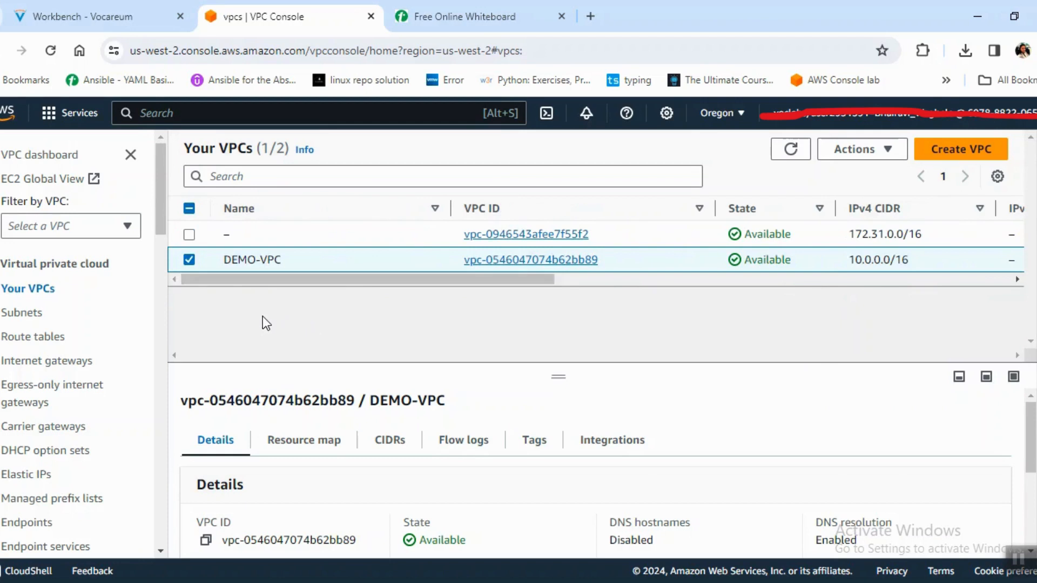
Start creating a subnet and choose DEMO-VPC as its VPC.
{"action": "left_click", "coordinate": [20, 317]}
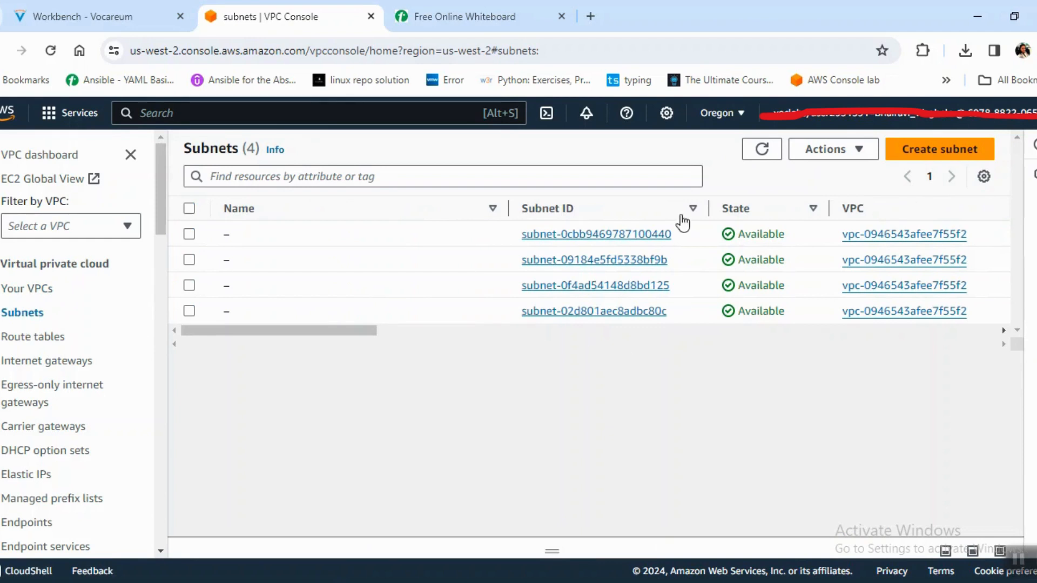
{"action": "left_click", "coordinate": [909, 156]}
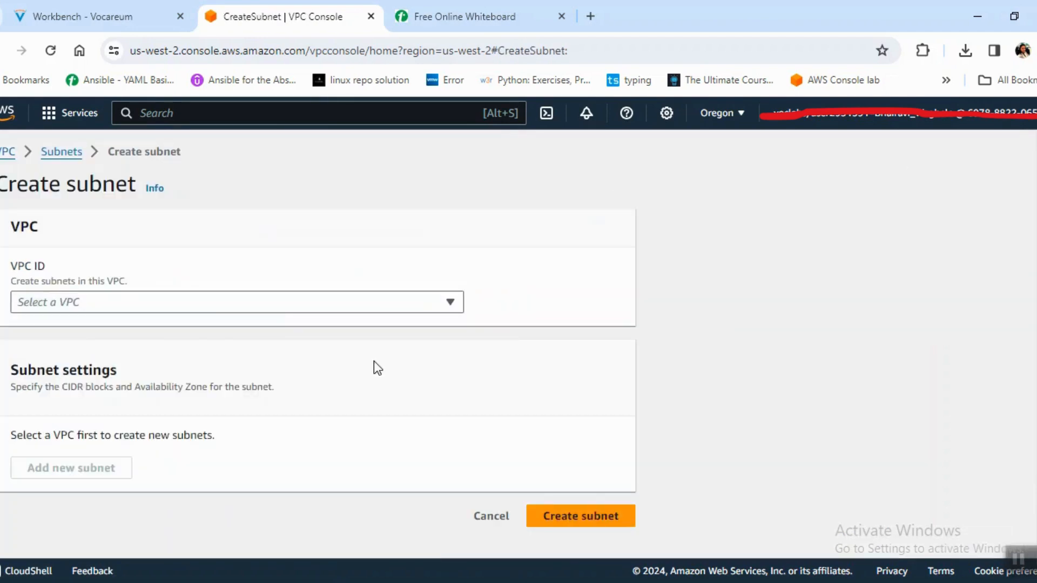
{"action": "left_click", "coordinate": [274, 309]}
{"action": "left_click", "coordinate": [283, 393]}
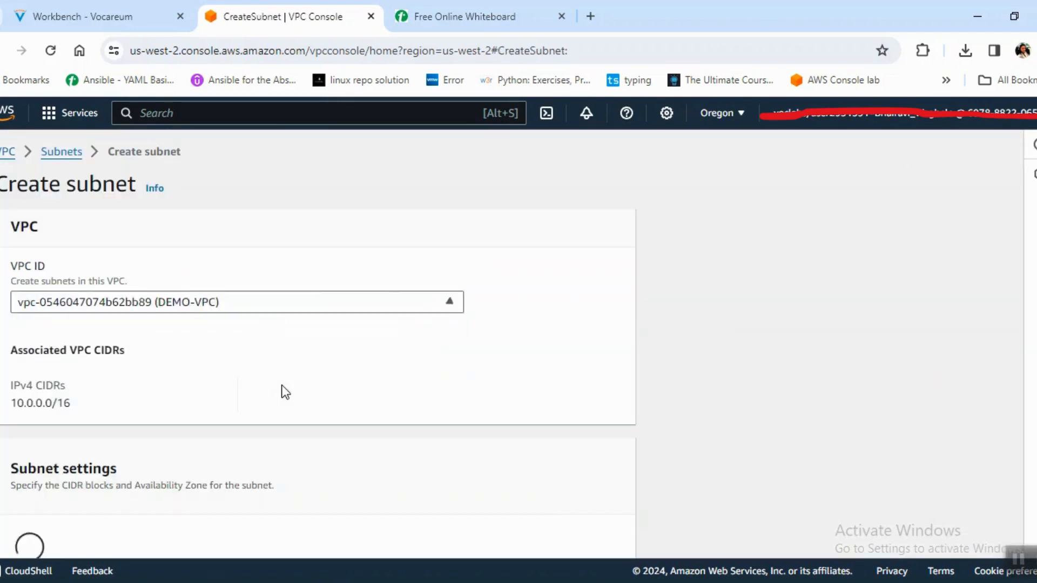
Check the whiteboard network diagram, name the first subnet PUBLICE SUBNET 1 and set its availability zone to us-west-2a.
{"action": "scroll", "coordinate": [1007, 324], "scroll_direction": "down", "scroll_amount": 5}
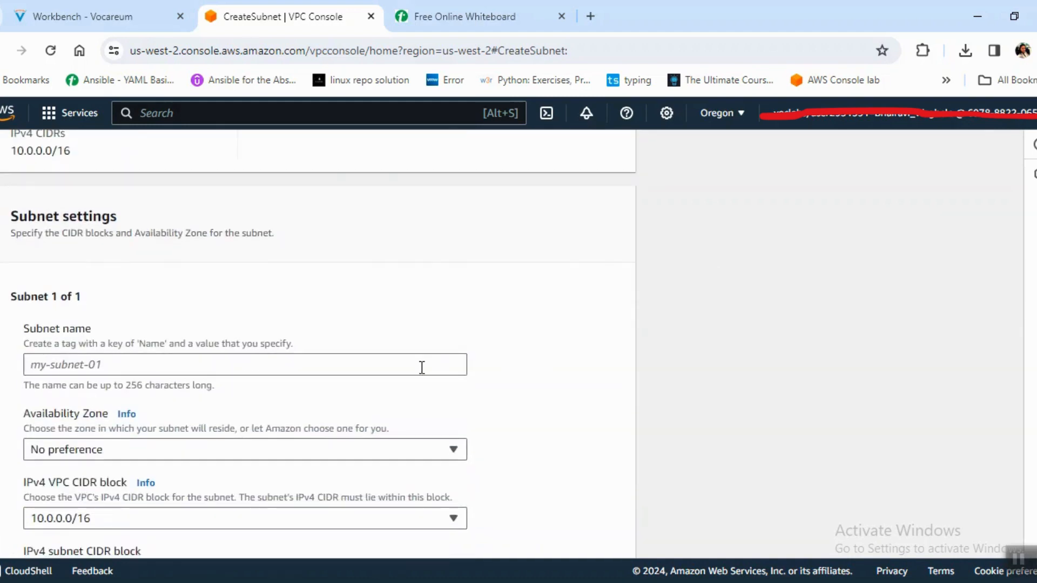
{"action": "left_click", "coordinate": [484, 12]}
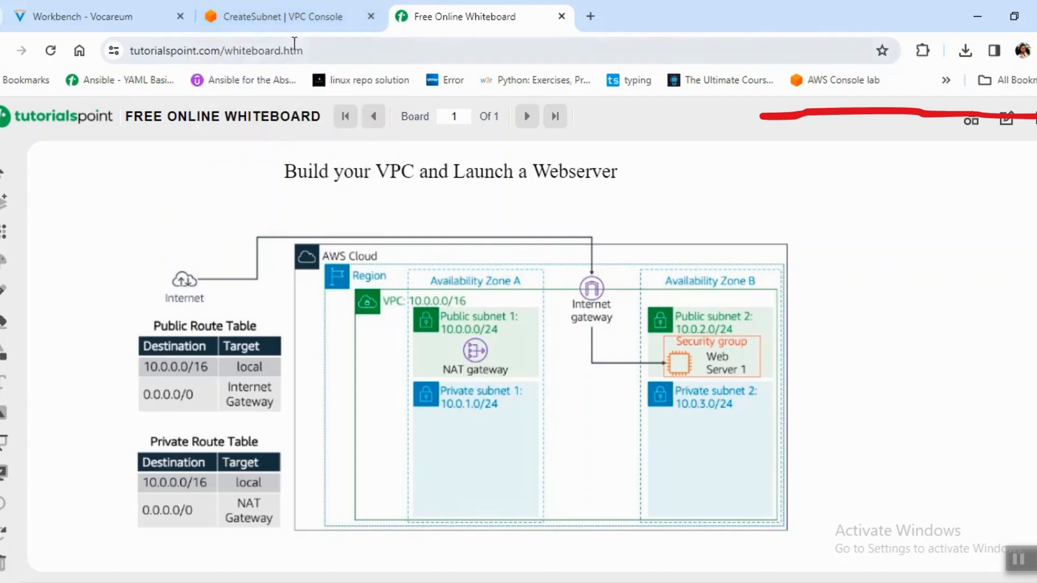
{"action": "left_click", "coordinate": [298, 18]}
{"action": "left_click", "coordinate": [216, 366]}
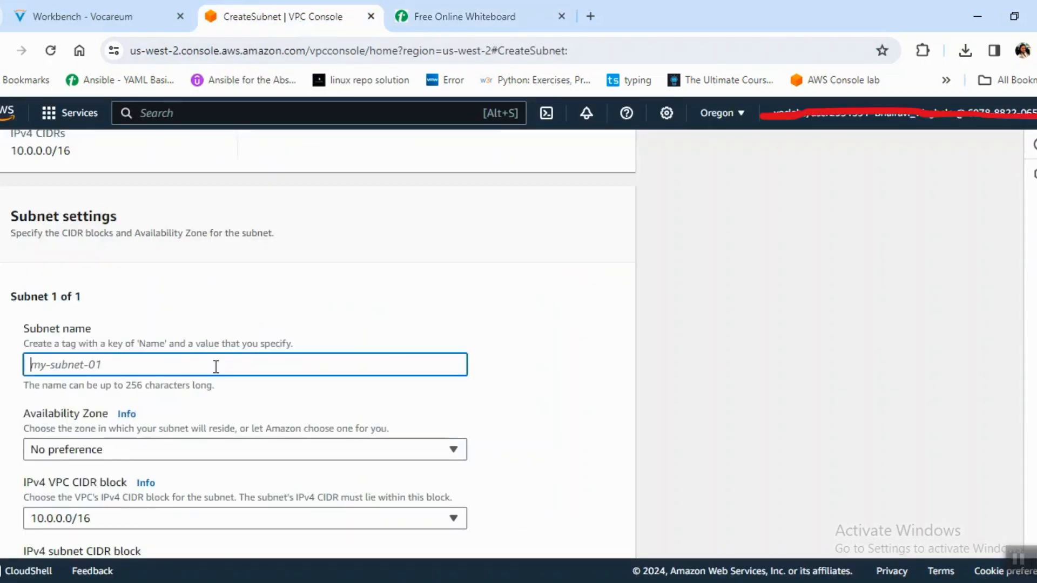
{"action": "type", "text": "PUBLICE"}
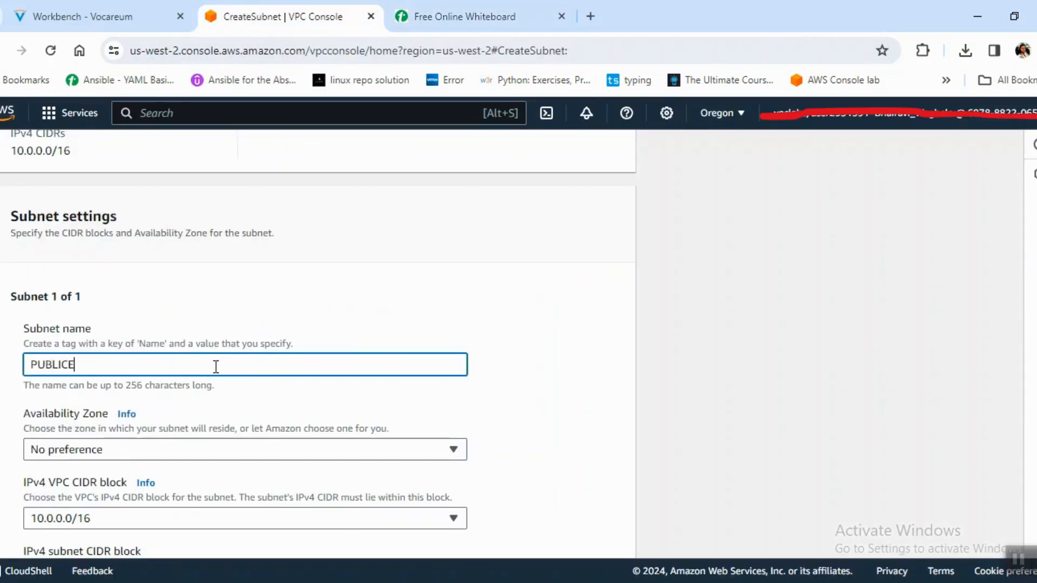
{"action": "type", "text": " SUB"}
{"action": "key", "text": "Tab"}
{"action": "key", "text": "Tab"}
{"action": "left_click", "coordinate": [285, 454]}
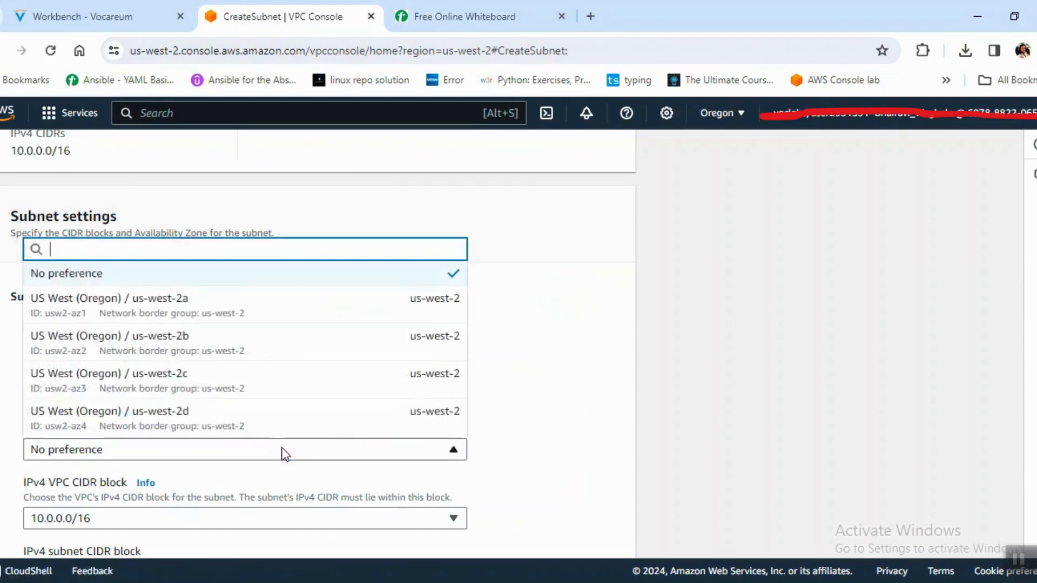
{"action": "left_click", "coordinate": [431, 315]}
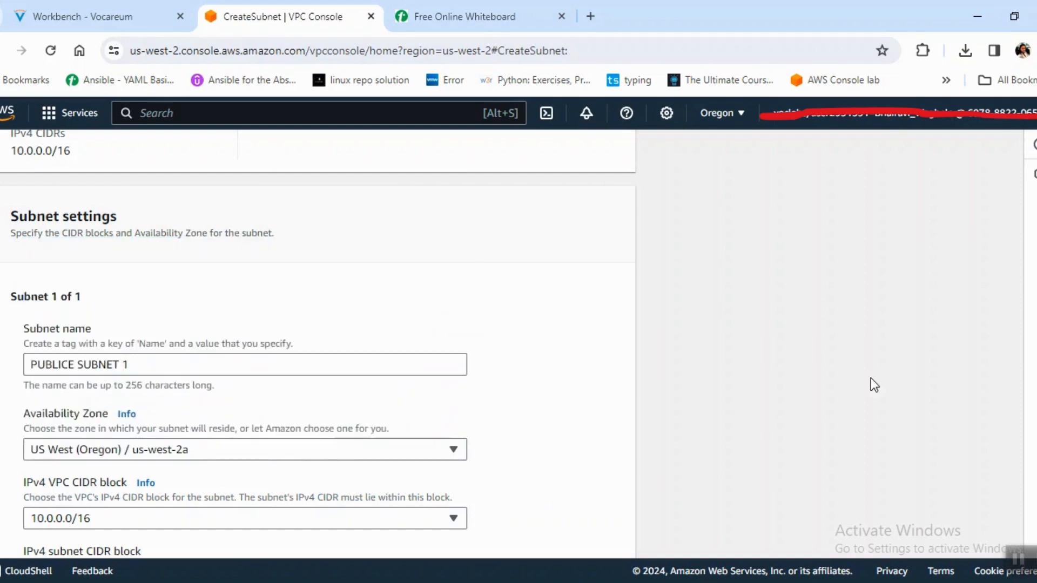
Set the first subnet's IPv4 subnet CIDR block to 10.0.0.0/24.
{"action": "scroll", "coordinate": [428, 378], "scroll_direction": "down", "scroll_amount": 4}
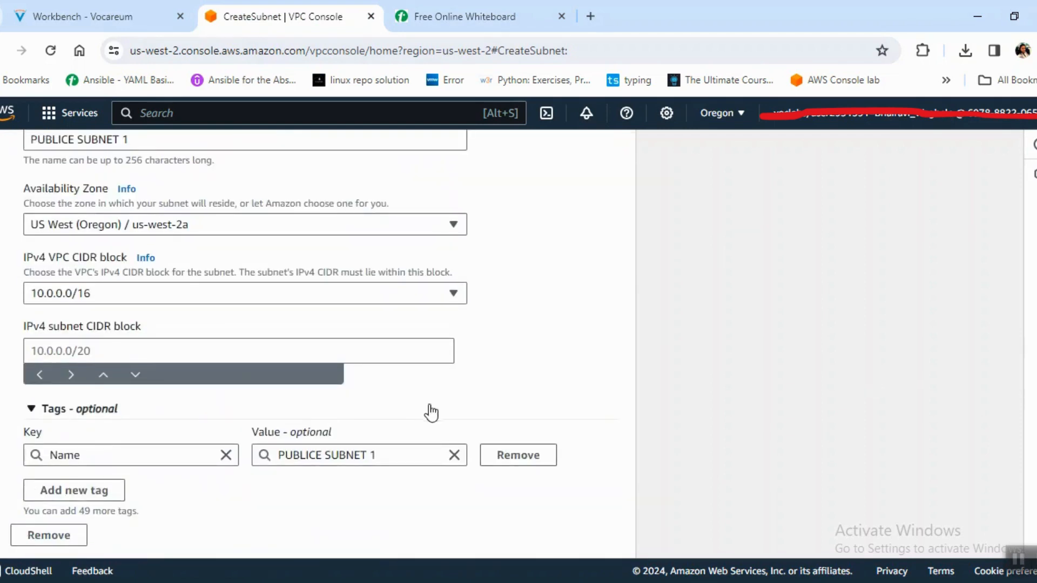
{"action": "left_click", "coordinate": [337, 354]}
{"action": "type", "text": "10.0"}
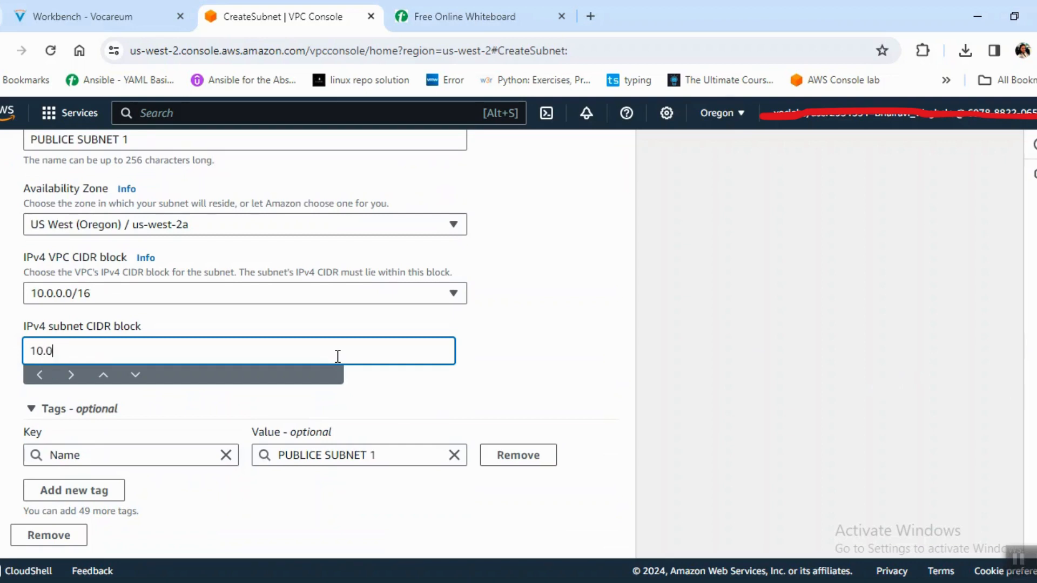
{"action": "type", "text": ".0.0/24"}
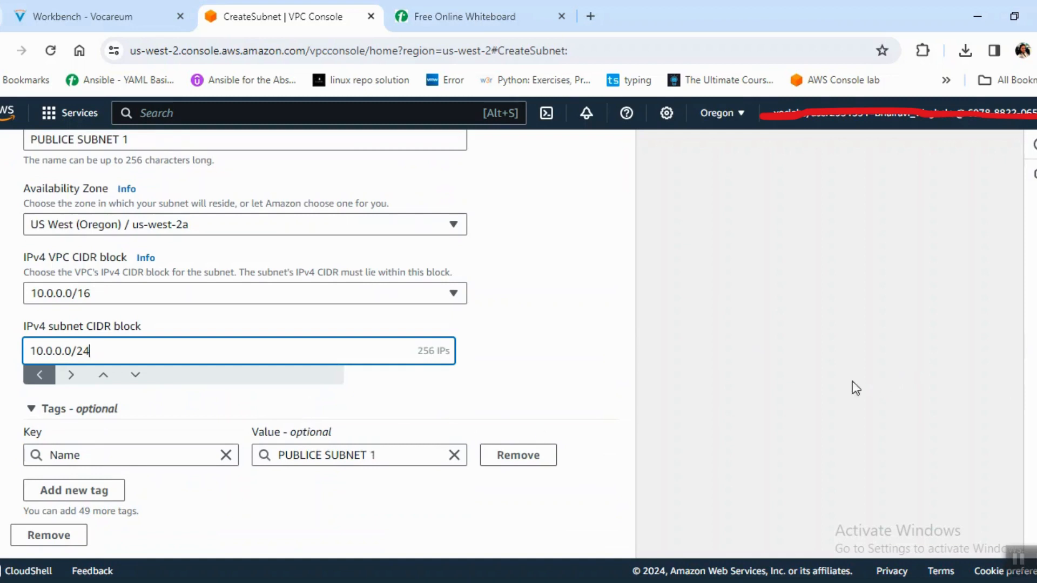
Add a second subnet named PUBLIC SUBNET 2 in availability zone us-west-2b.
{"action": "scroll", "coordinate": [389, 439], "scroll_direction": "down", "scroll_amount": 2}
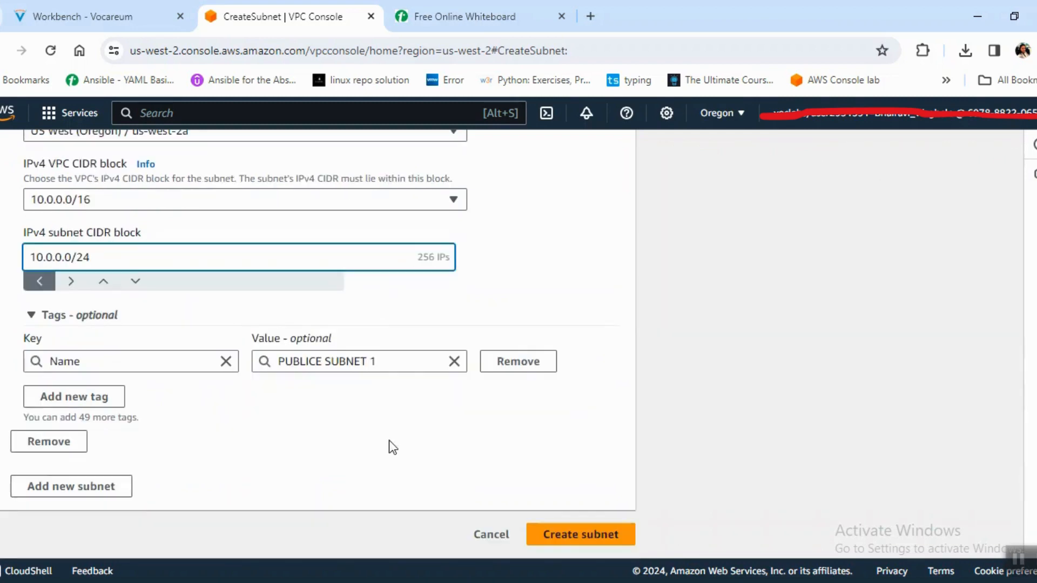
{"action": "left_click", "coordinate": [121, 489]}
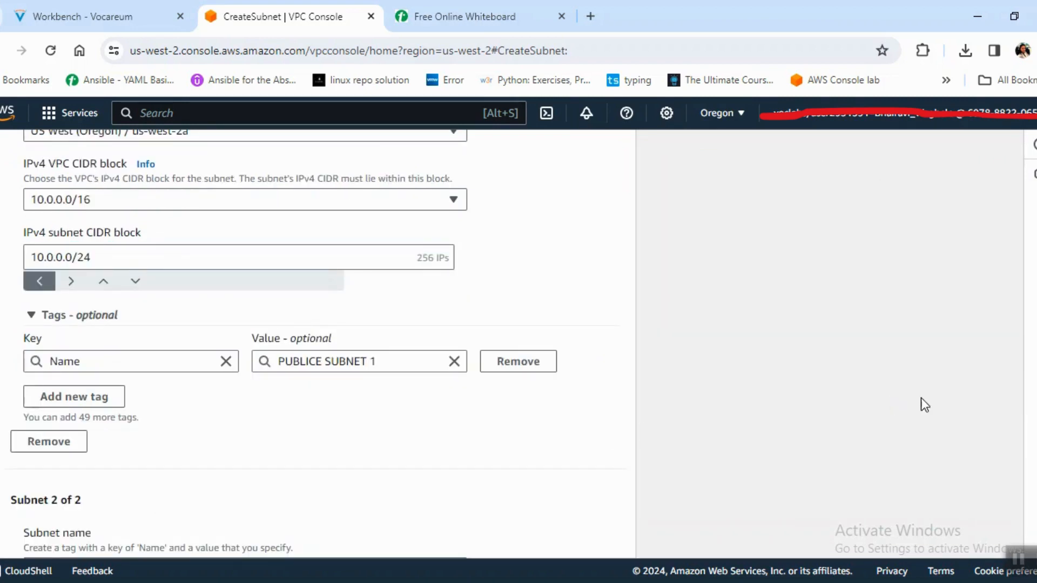
{"action": "scroll", "coordinate": [319, 346], "scroll_direction": "down", "scroll_amount": 6}
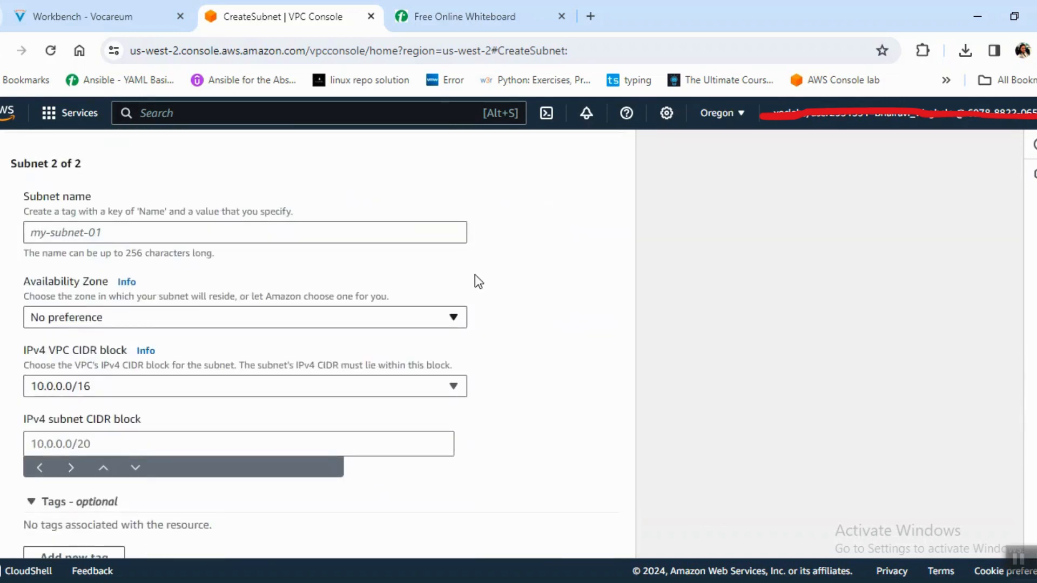
{"action": "left_click", "coordinate": [402, 231]}
{"action": "type", "text": "PU"}
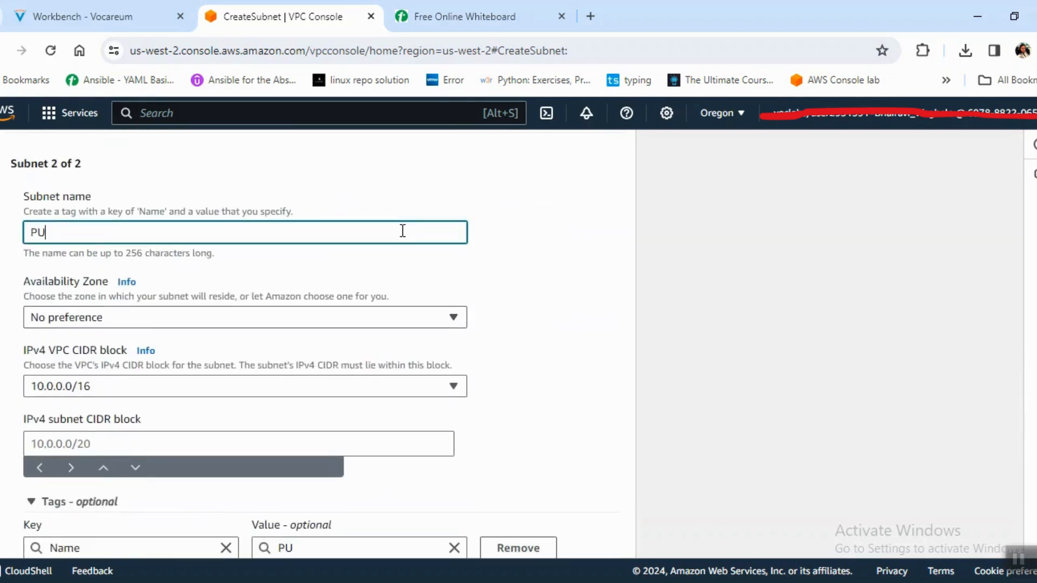
{"action": "type", "text": "BLIC SUBNET 2"}
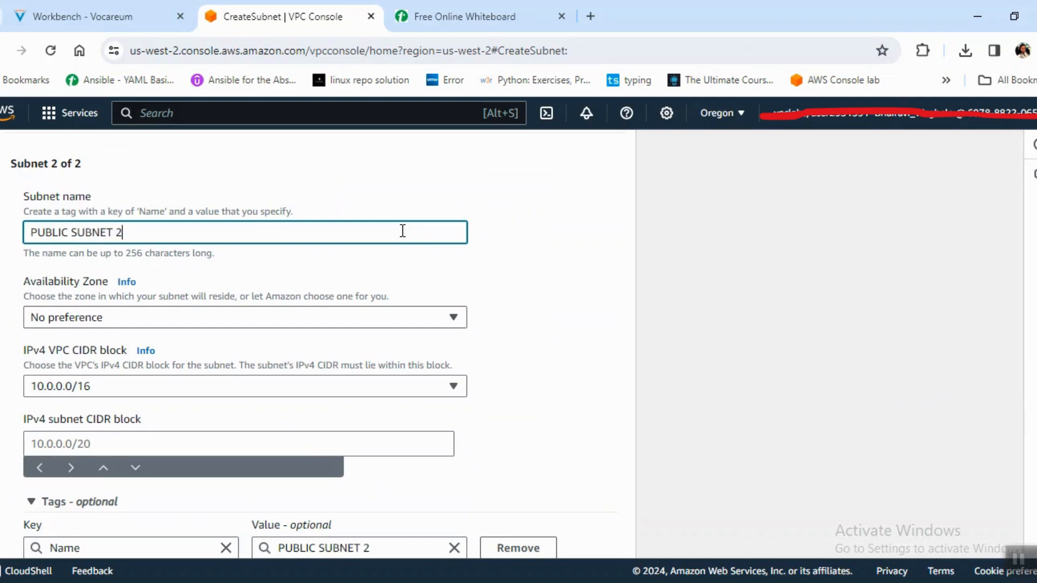
{"action": "left_click", "coordinate": [372, 317]}
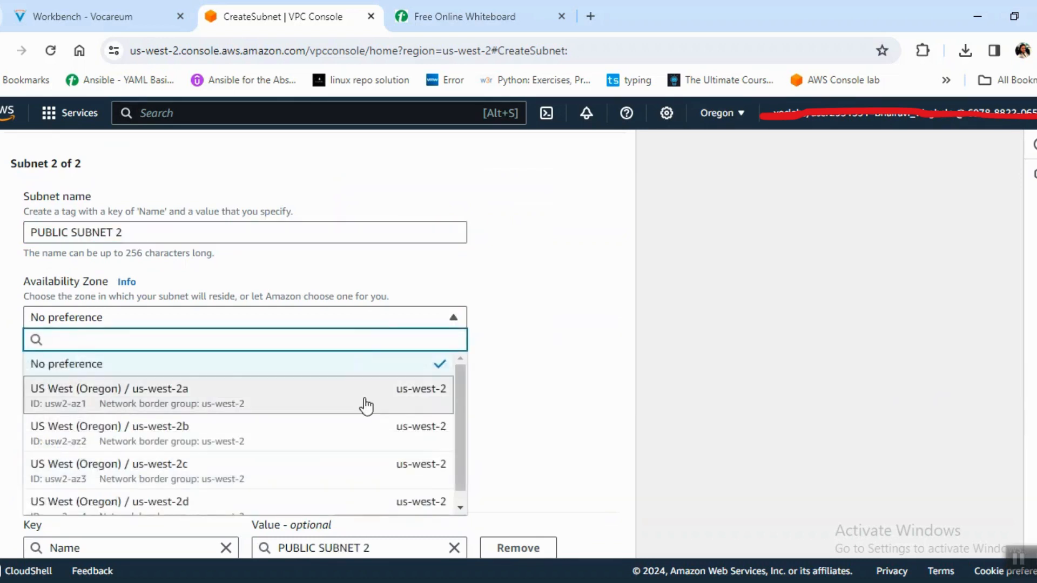
{"action": "left_click", "coordinate": [393, 435]}
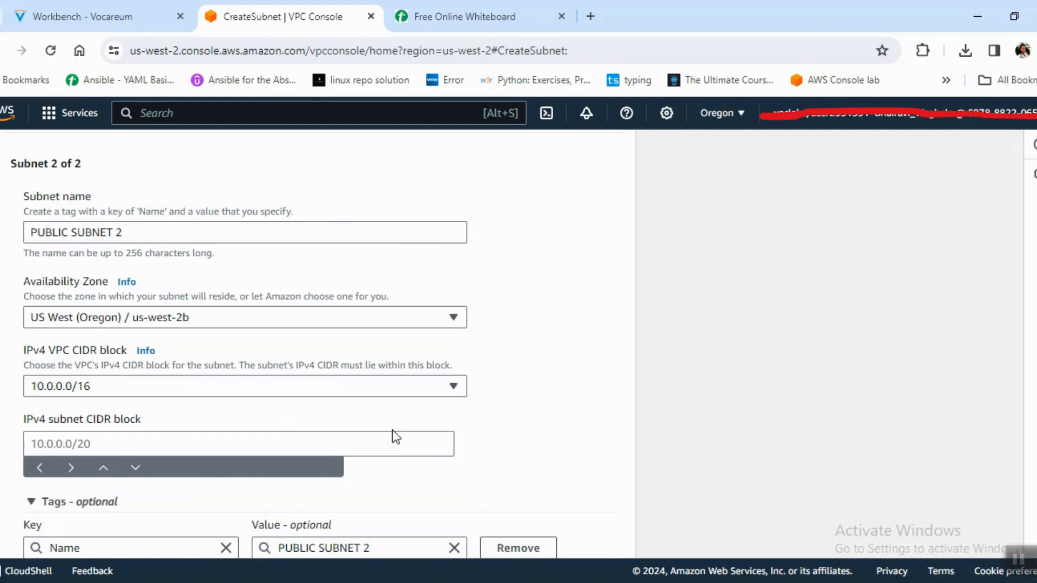
Rename the second subnet as PRIVATE SUBNET 1.
{"action": "left_click", "coordinate": [352, 449]}
{"action": "type", "text": "10"}
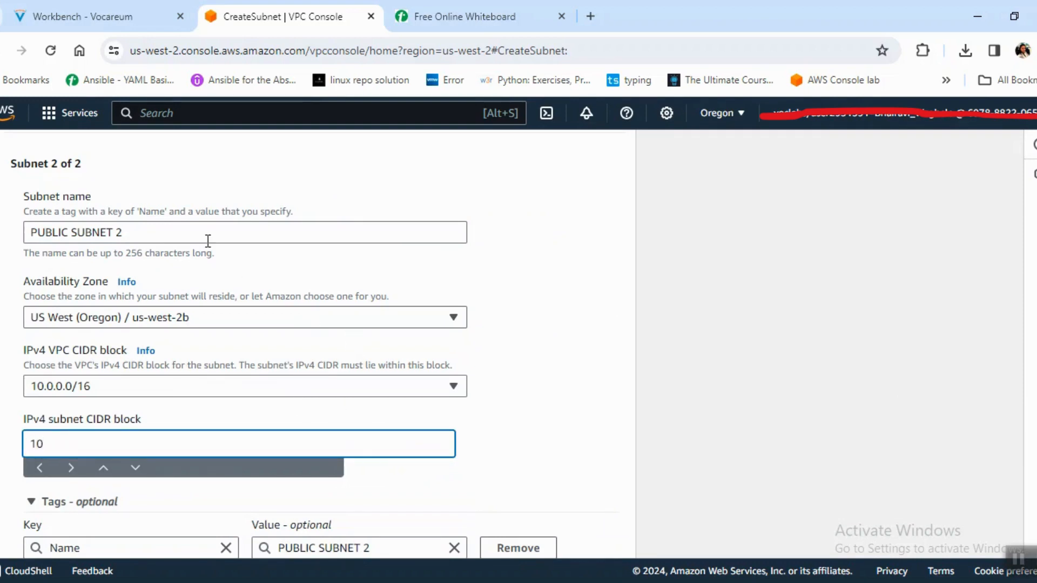
{"action": "left_click_drag", "start_coordinate": [194, 232], "coordinate": [8, 240]}
{"action": "type", "text": "PRIvT"}
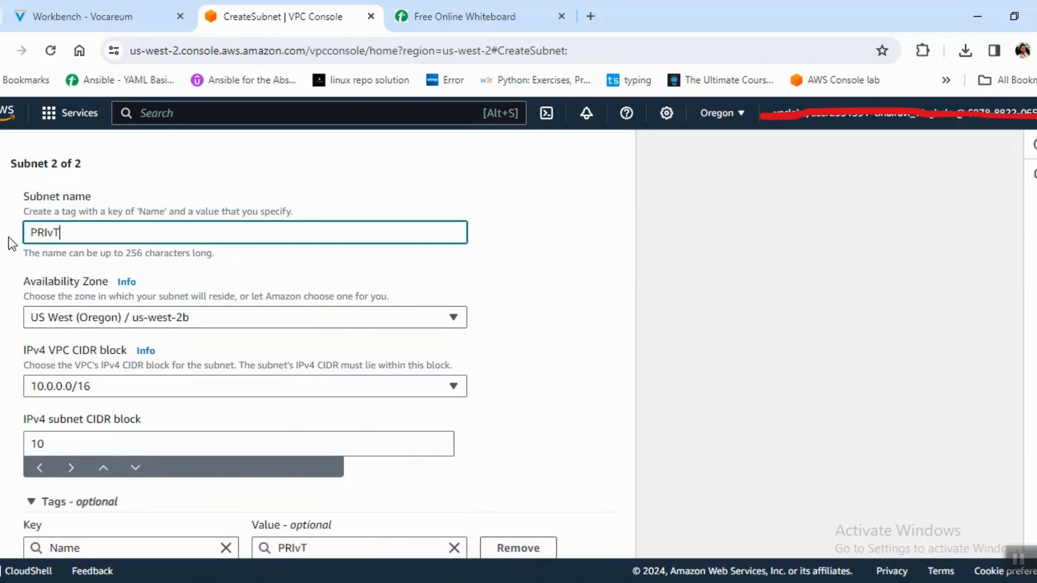
{"action": "key", "text": "BackSpace"}
{"action": "type", "text": "VATE SY"}
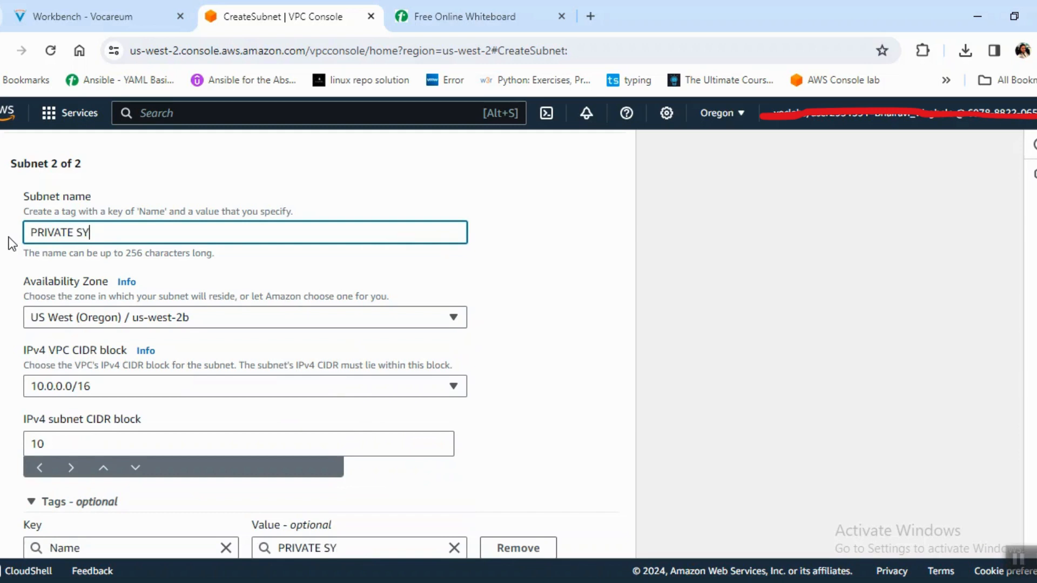
{"action": "key", "text": "BackSpace"}
{"action": "type", "text": "UBNET"}
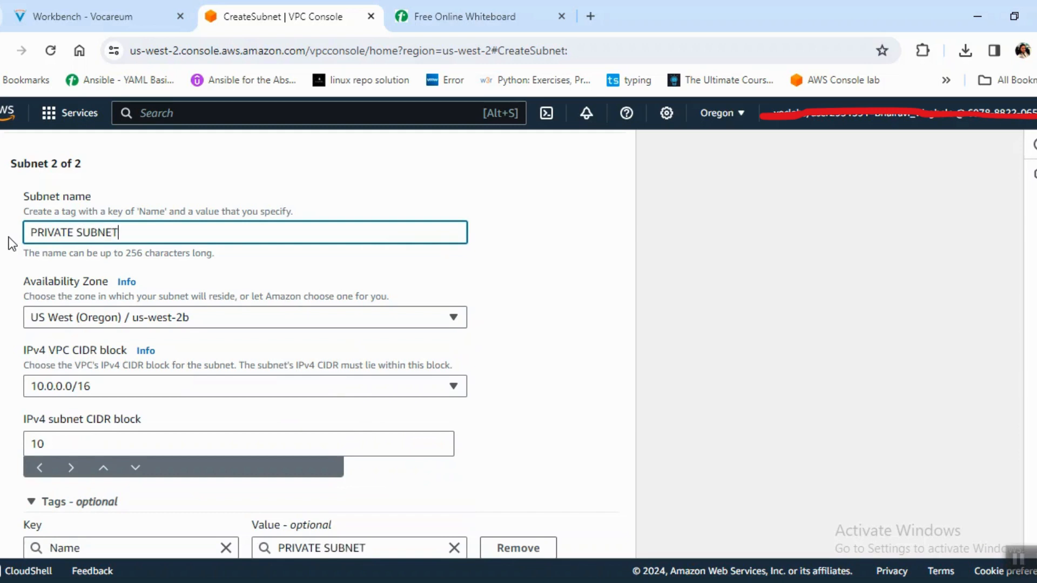
{"action": "type", "text": "1"}
Set the second subnet's availability zone to us-west-2a and its IPv4 subnet CIDR block to 10.0.1.0/24.
{"action": "left_click", "coordinate": [194, 323]}
{"action": "left_click", "coordinate": [219, 395]}
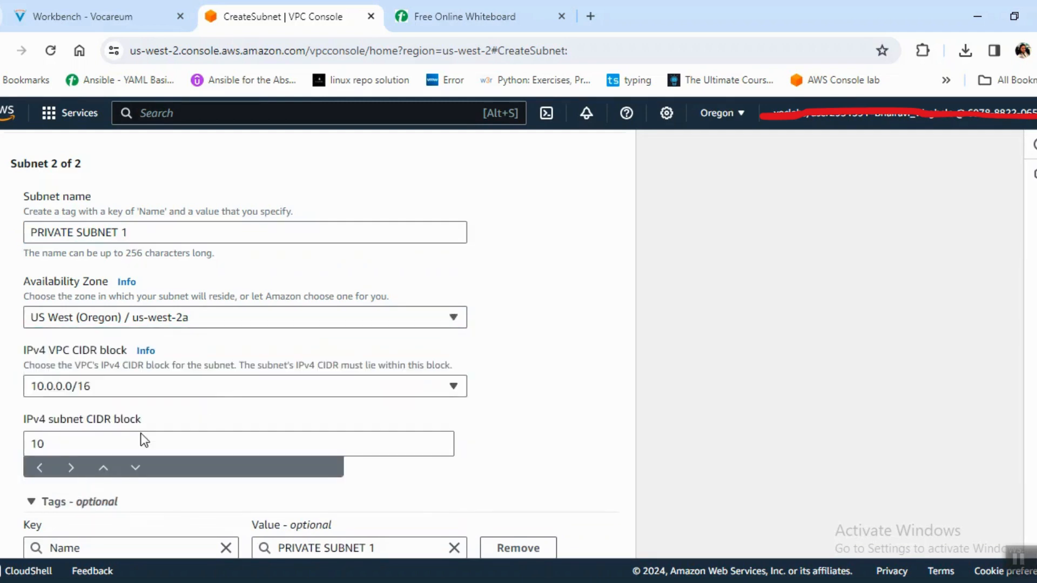
{"action": "left_click", "coordinate": [166, 439]}
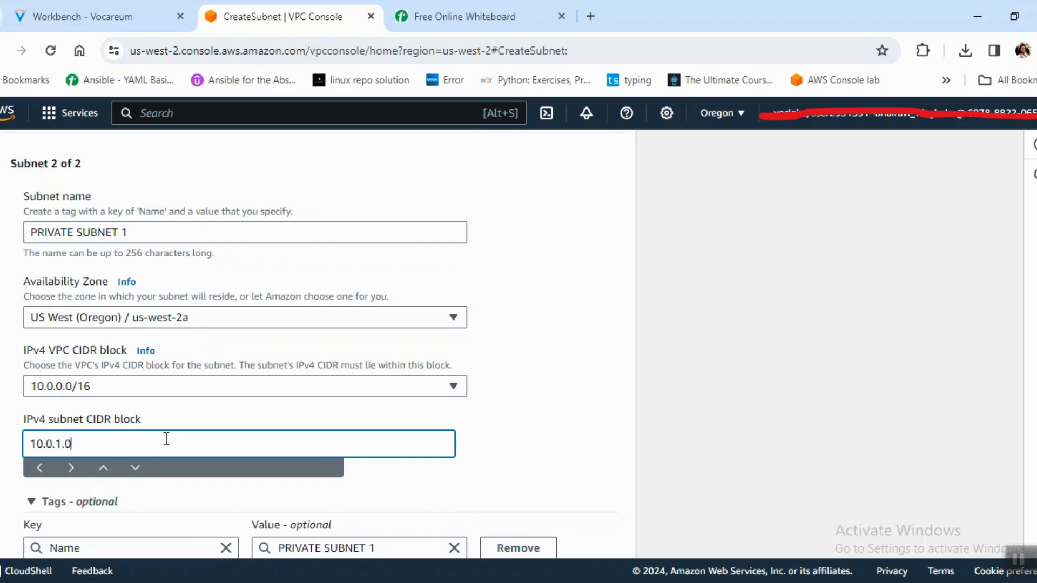
{"action": "type", "text": "24"}
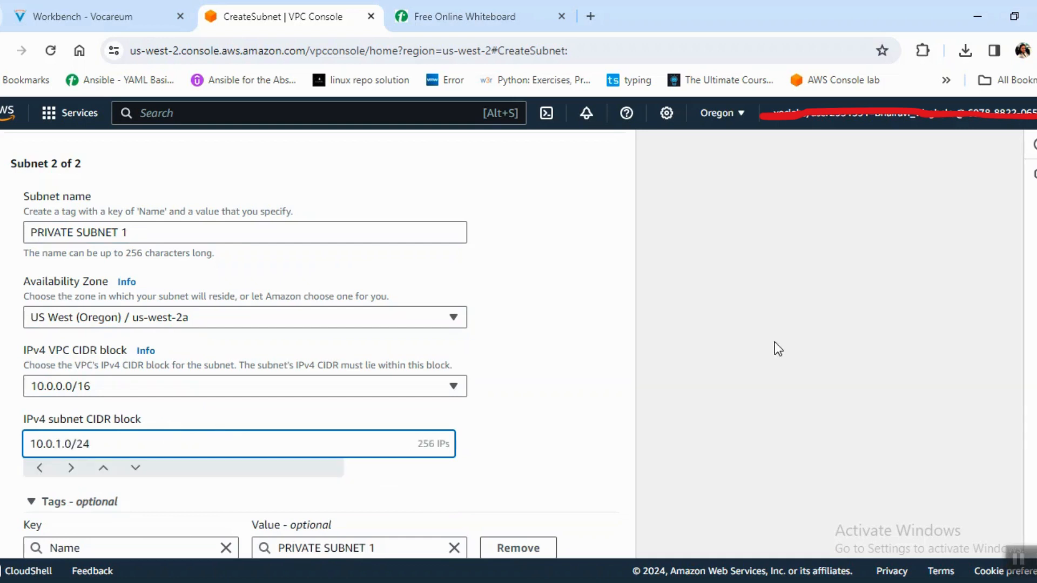
Add a third subnet named PUBLIC SUBNET 2 in availability zone us-west-2b.
{"action": "scroll", "coordinate": [324, 513], "scroll_direction": "down", "scroll_amount": 3}
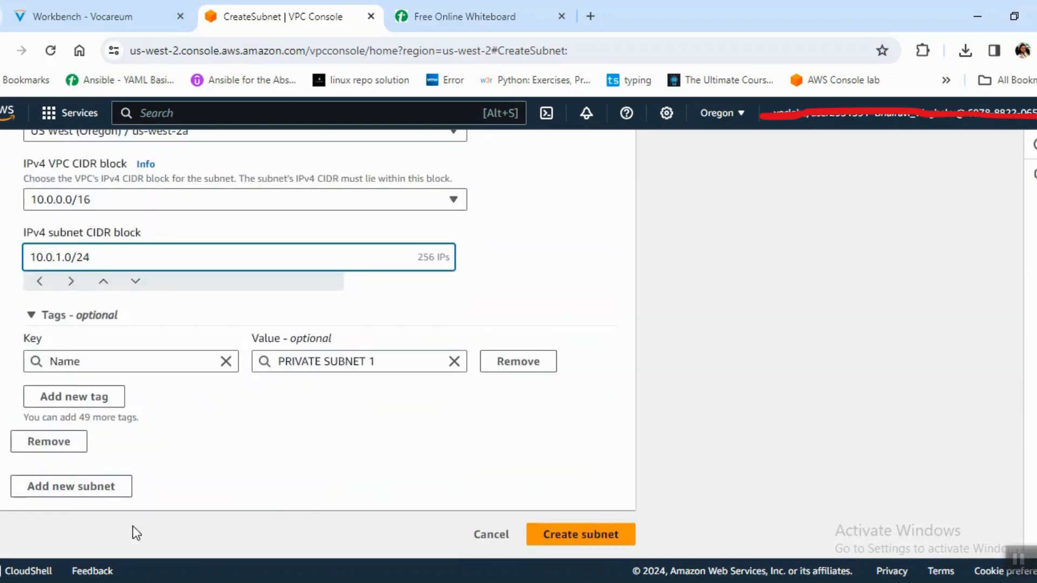
{"action": "left_click", "coordinate": [80, 486]}
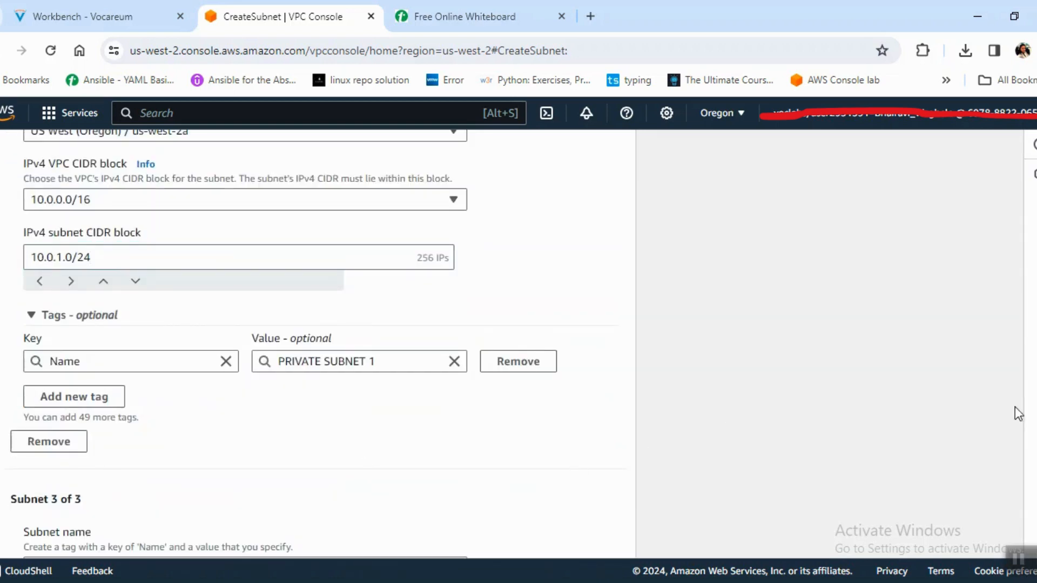
{"action": "scroll", "coordinate": [585, 203], "scroll_direction": "down", "scroll_amount": 10}
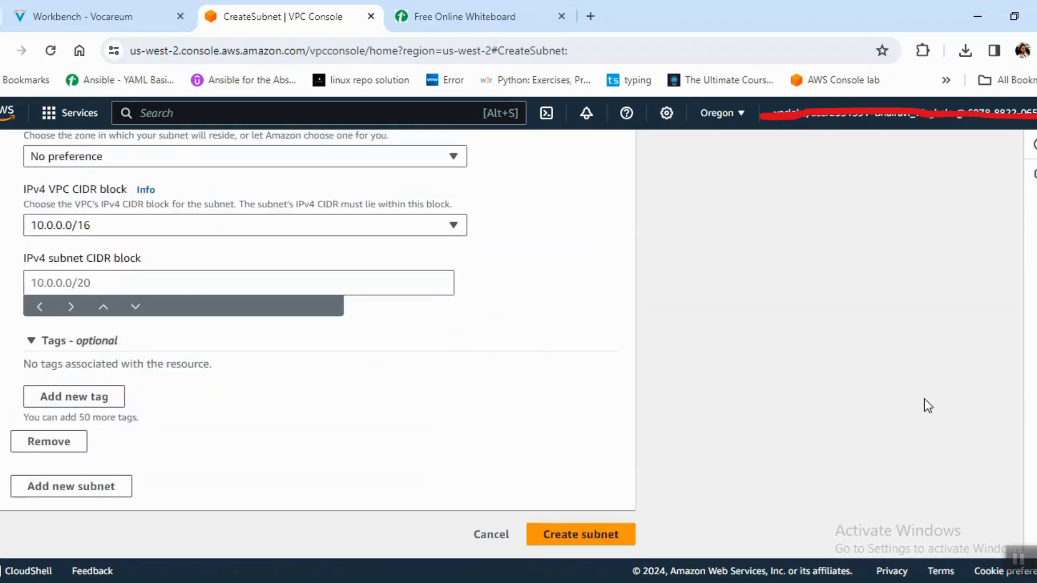
{"action": "scroll", "coordinate": [319, 346], "scroll_direction": "up", "scroll_amount": 5}
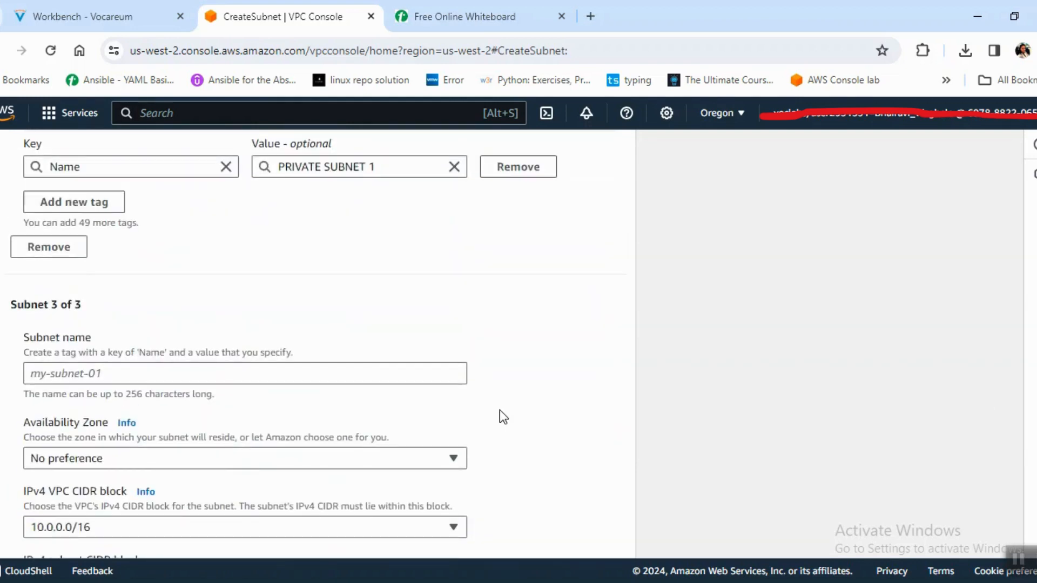
{"action": "left_click", "coordinate": [437, 372]}
{"action": "type", "text": "PUBLI"}
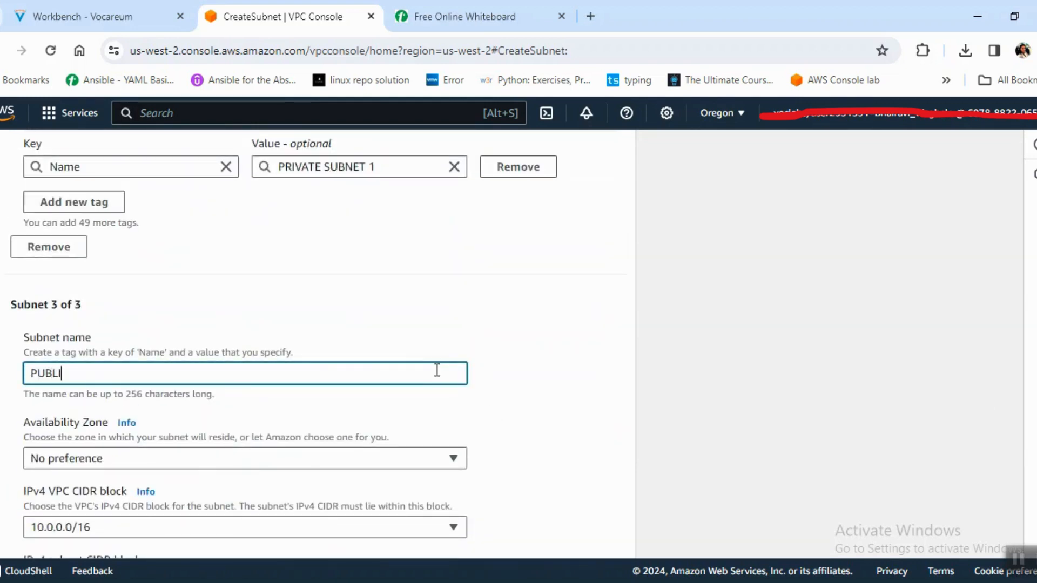
{"action": "type", "text": "C SUBNET 2"}
{"action": "left_click", "coordinate": [465, 463]}
{"action": "left_click", "coordinate": [448, 354]}
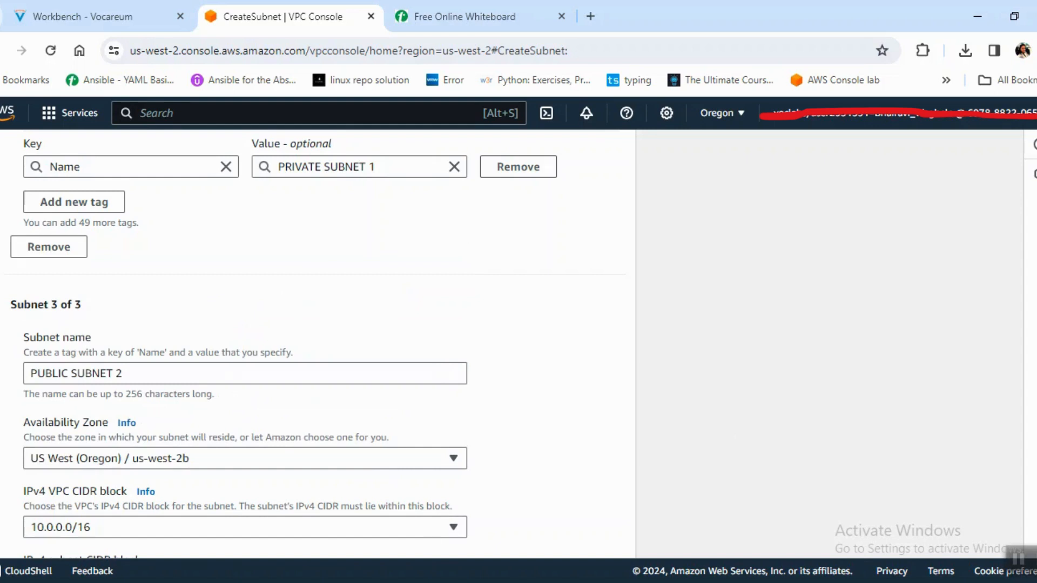
Set the third subnet's IPv4 subnet CIDR block to 10.0.2.0/24.
{"action": "scroll", "coordinate": [523, 409], "scroll_direction": "down", "scroll_amount": 3}
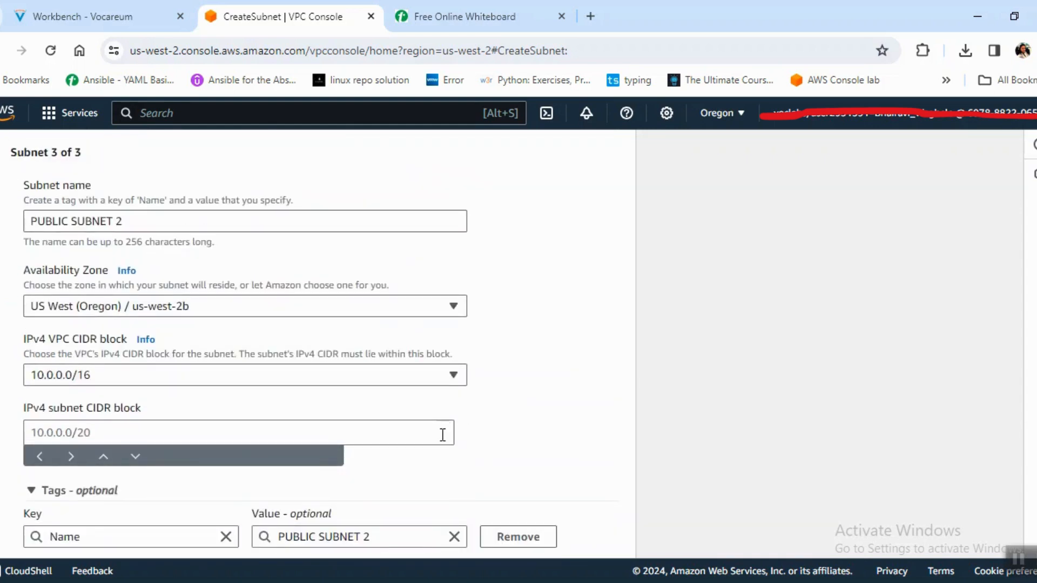
{"action": "left_click", "coordinate": [393, 435]}
{"action": "type", "text": "10.0.2.0"}
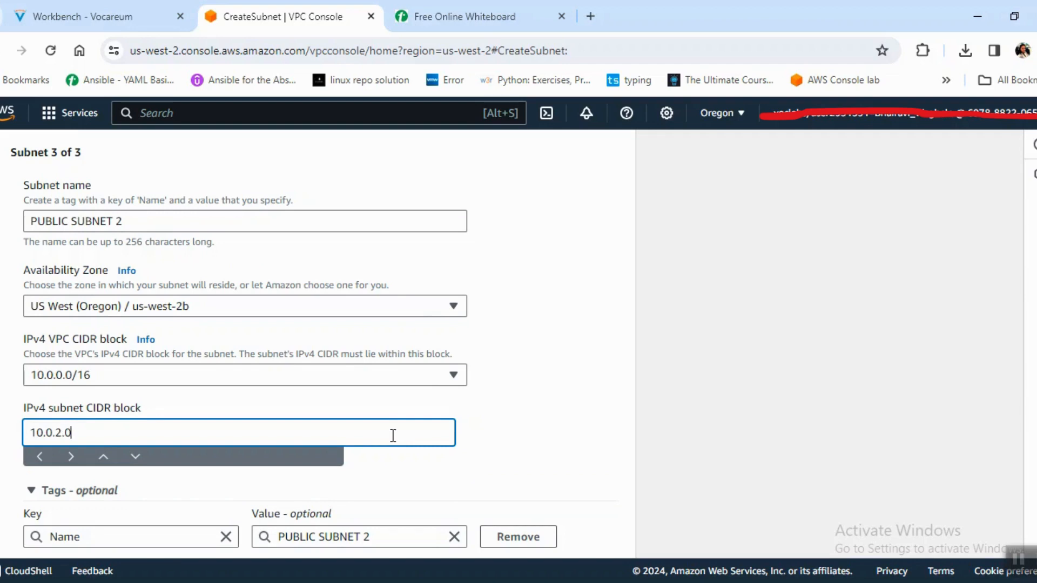
{"action": "type", "text": "/24"}
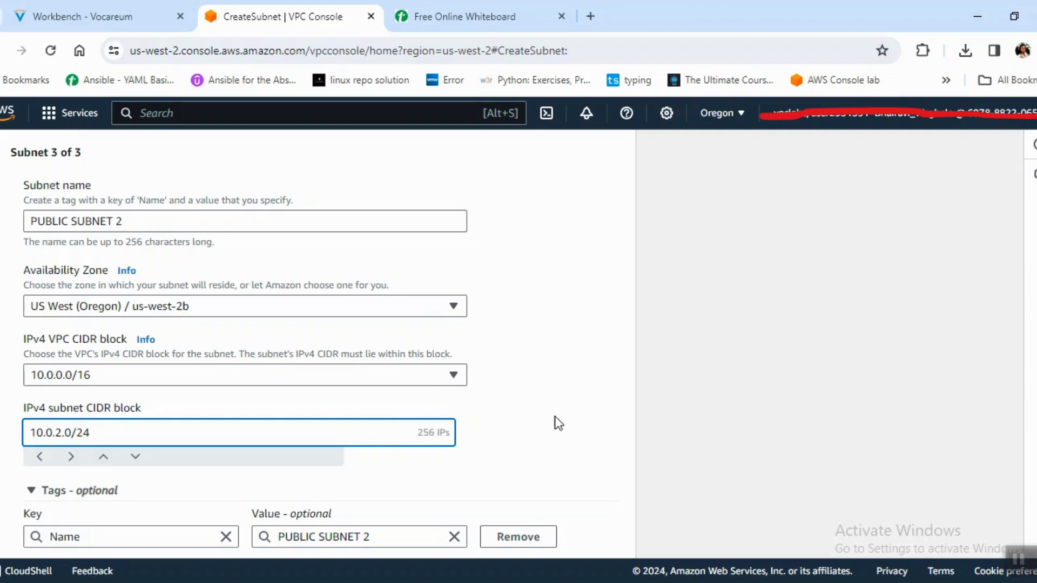
Add a fourth subnet named PRIVATE SUBNET 2 in availability zone us-west-2b.
{"action": "scroll", "coordinate": [319, 346], "scroll_direction": "down", "scroll_amount": 3}
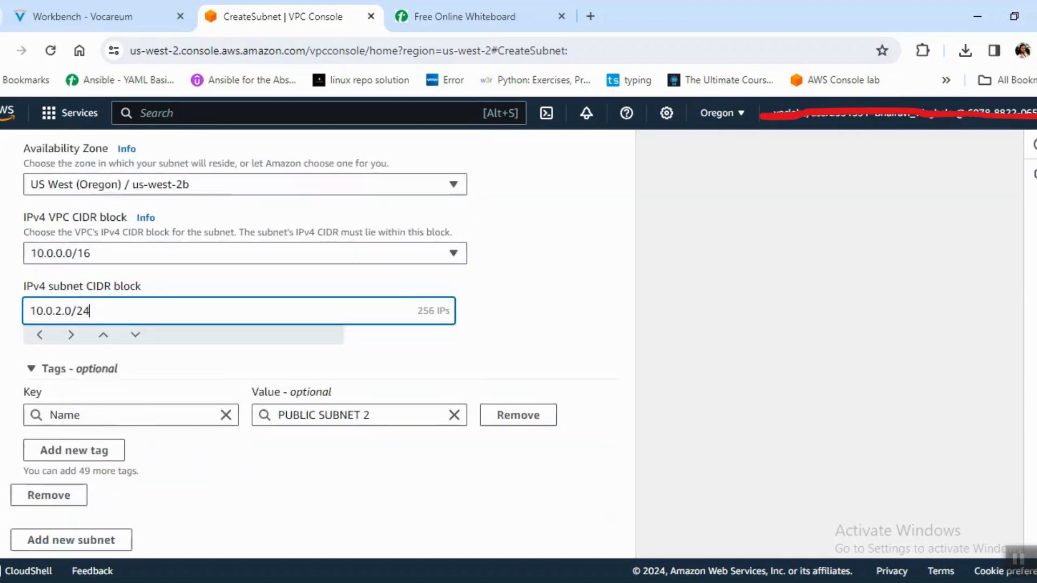
{"action": "left_click", "coordinate": [72, 491]}
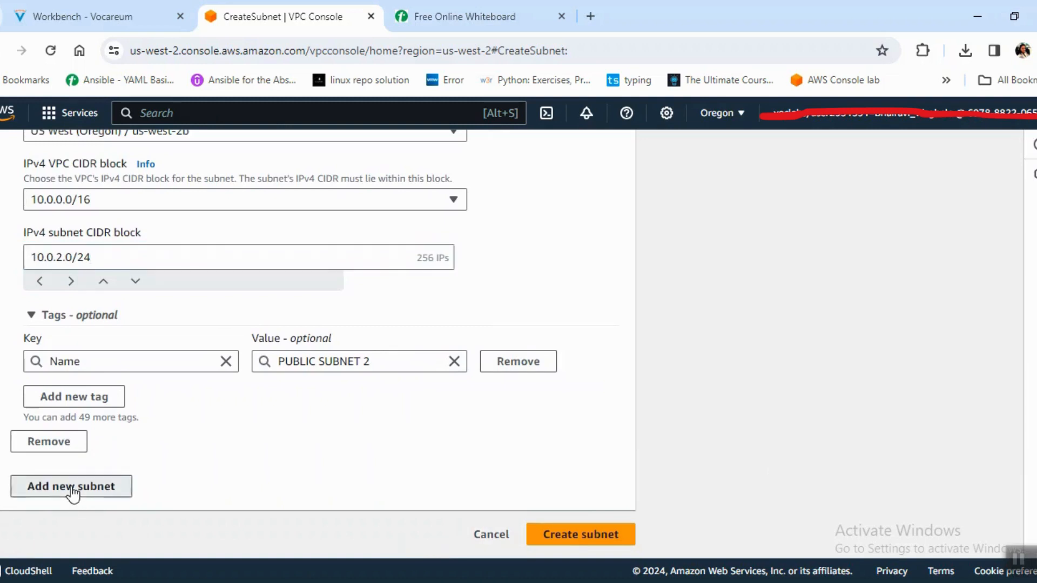
{"action": "scroll", "coordinate": [318, 345], "scroll_direction": "down", "scroll_amount": 5}
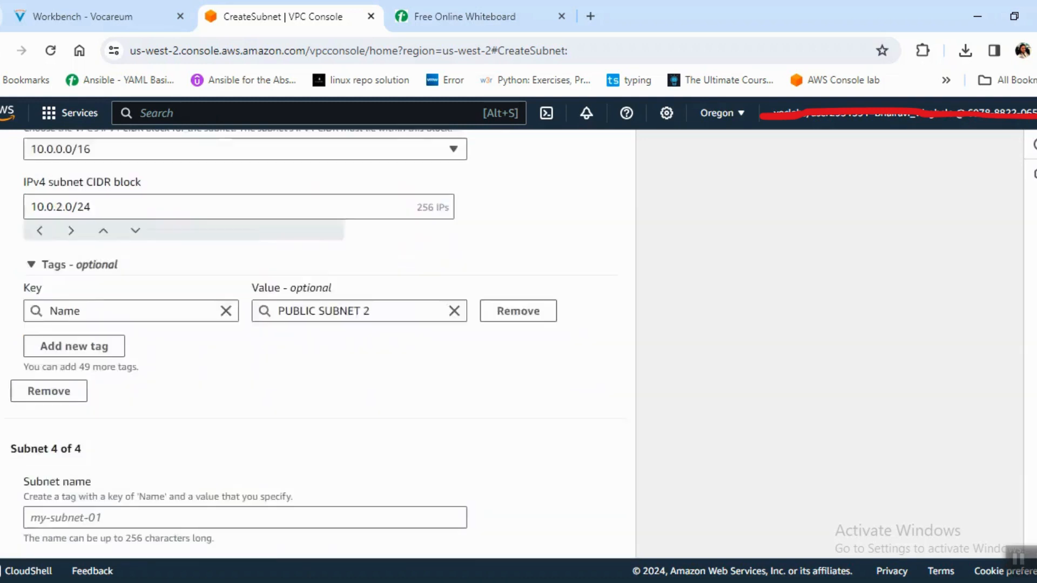
{"action": "left_click", "coordinate": [410, 319]}
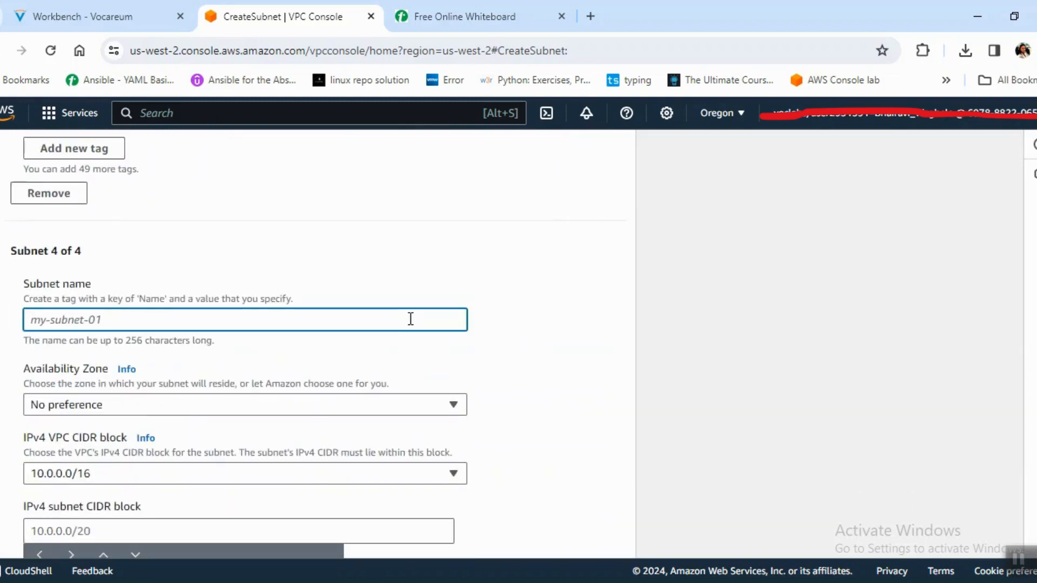
{"action": "type", "text": "PRU"}
{"action": "type", "text": "VATE SUBNET 2"}
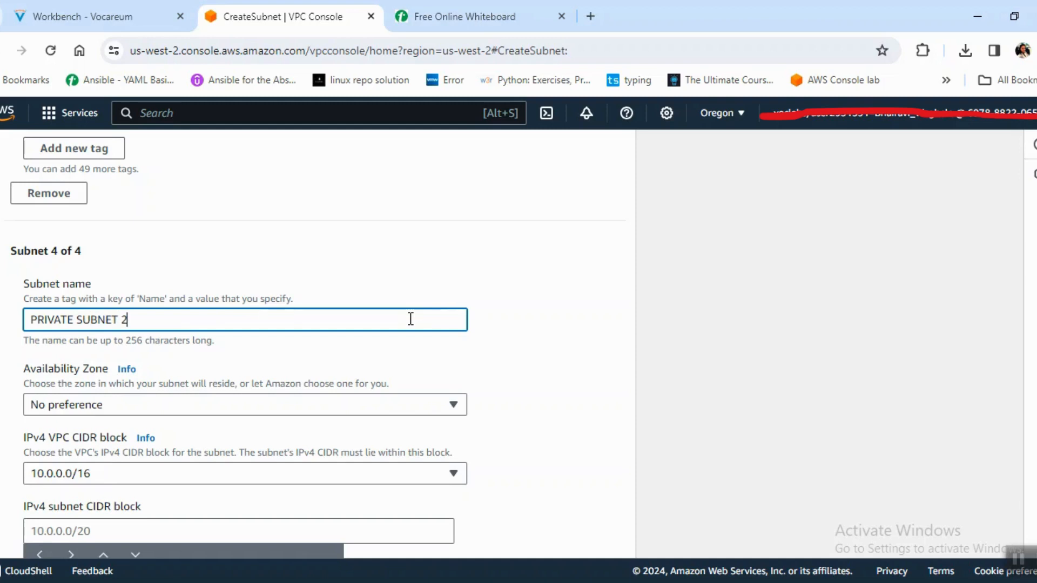
{"action": "left_click", "coordinate": [432, 410]}
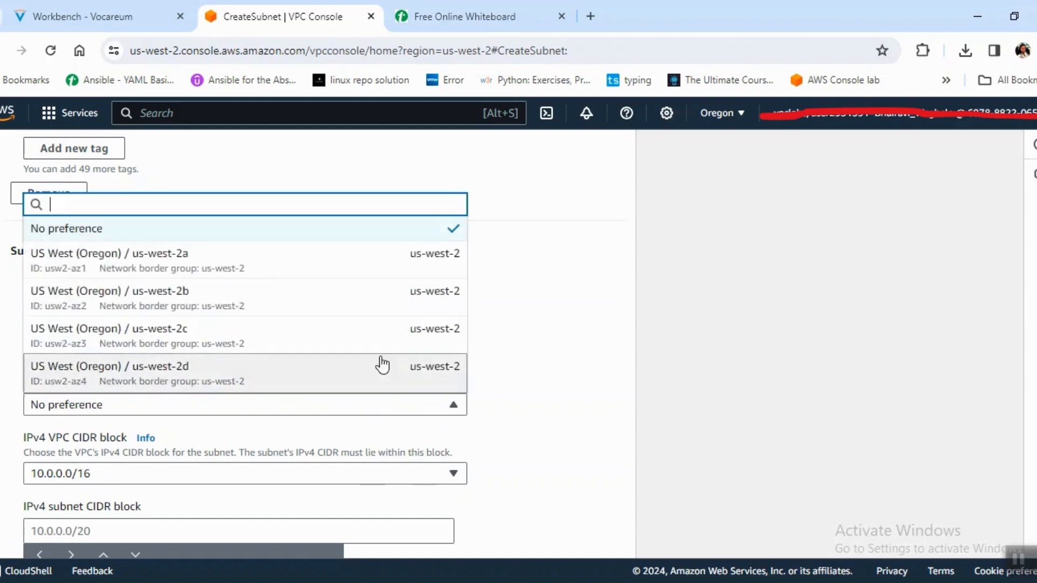
{"action": "left_click", "coordinate": [446, 313]}
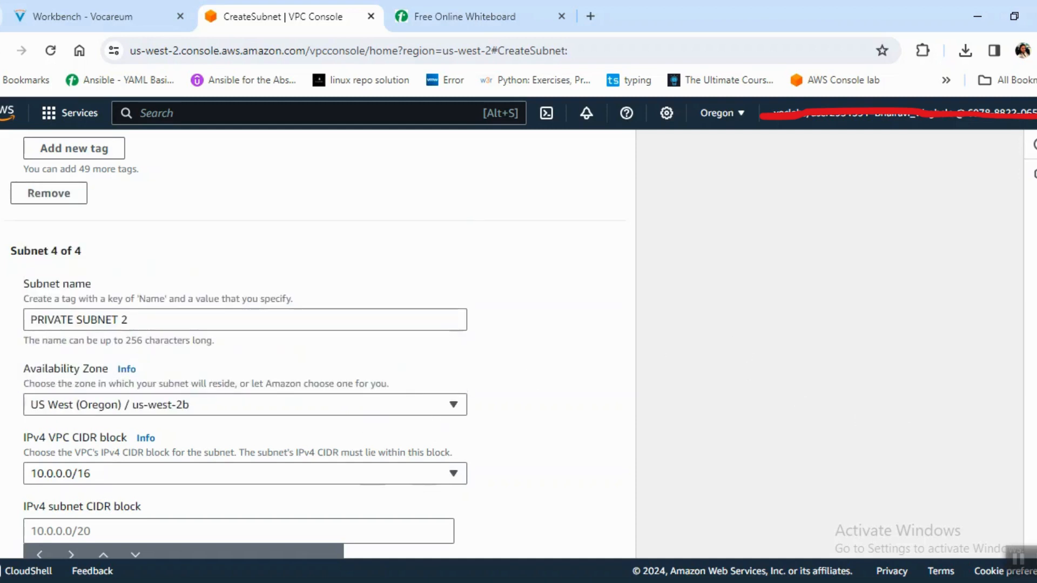
Set the fourth subnet's IPv4 subnet CIDR block to 10.0.3.0/24.
{"action": "scroll", "coordinate": [600, 414], "scroll_direction": "down", "scroll_amount": 2}
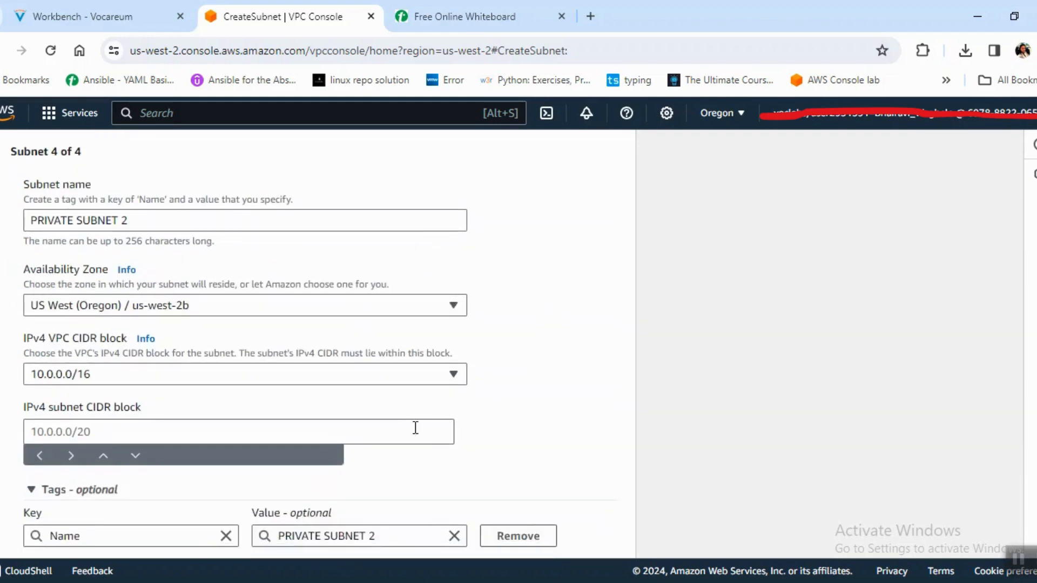
{"action": "left_click", "coordinate": [415, 428]}
{"action": "type", "text": "10.0."}
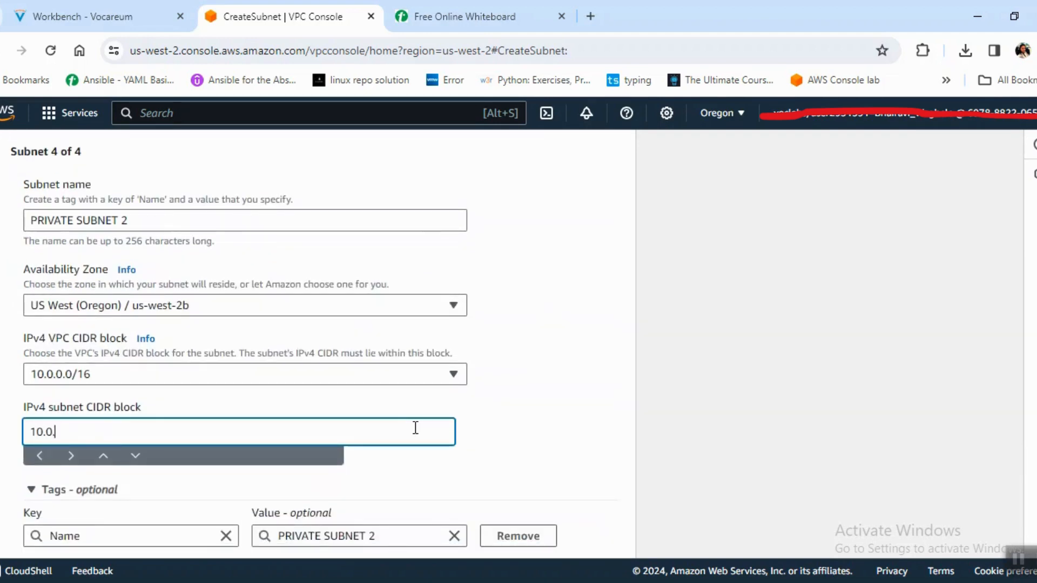
{"action": "type", "text": "2"}
{"action": "type", "text": ".0/24"}
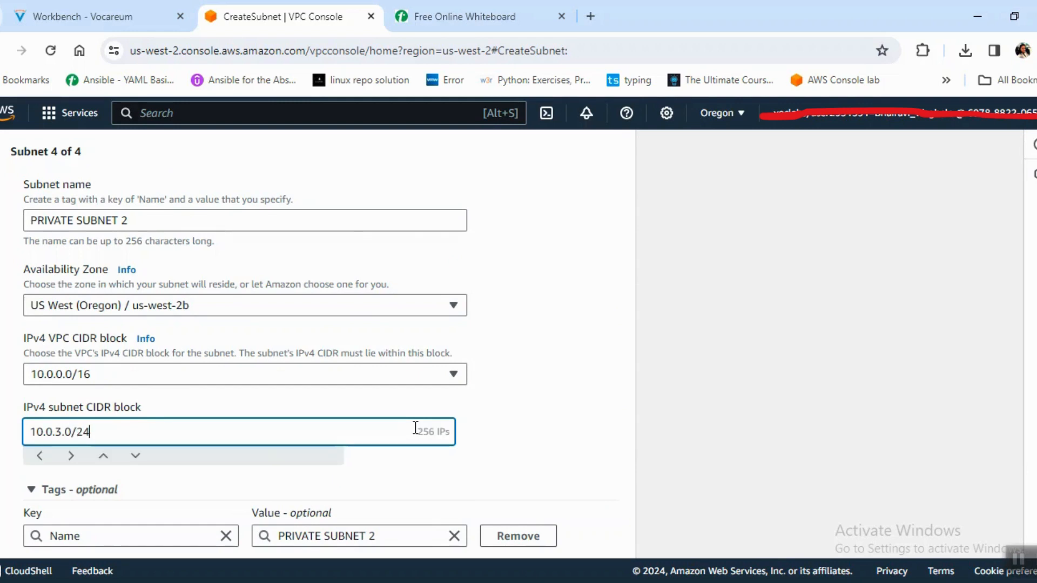
Create the four configured subnets and clear the filters so the list covers all subnets.
{"action": "scroll", "coordinate": [318, 345], "scroll_direction": "down", "scroll_amount": 3}
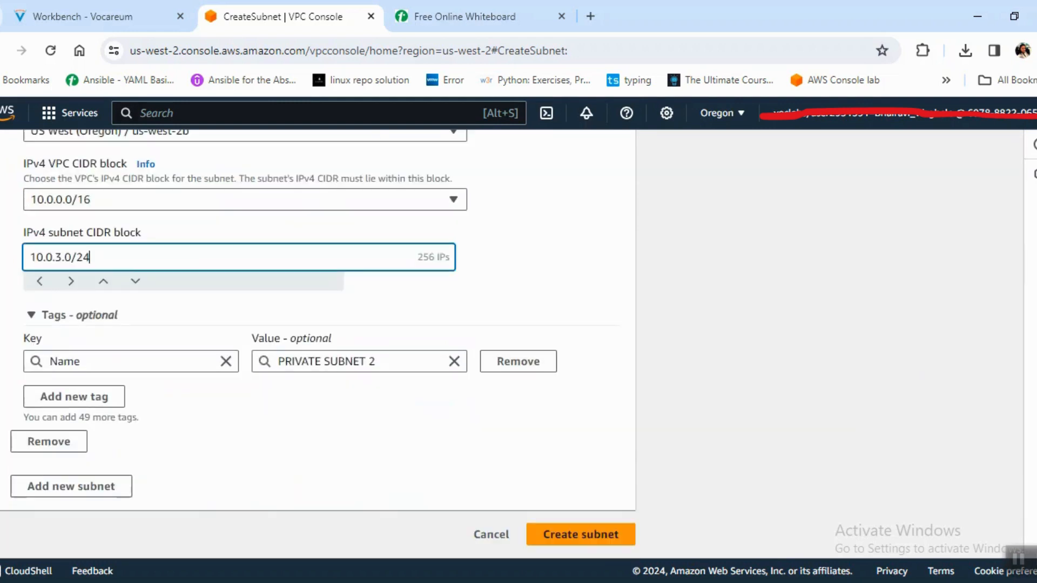
{"action": "left_click", "coordinate": [594, 543]}
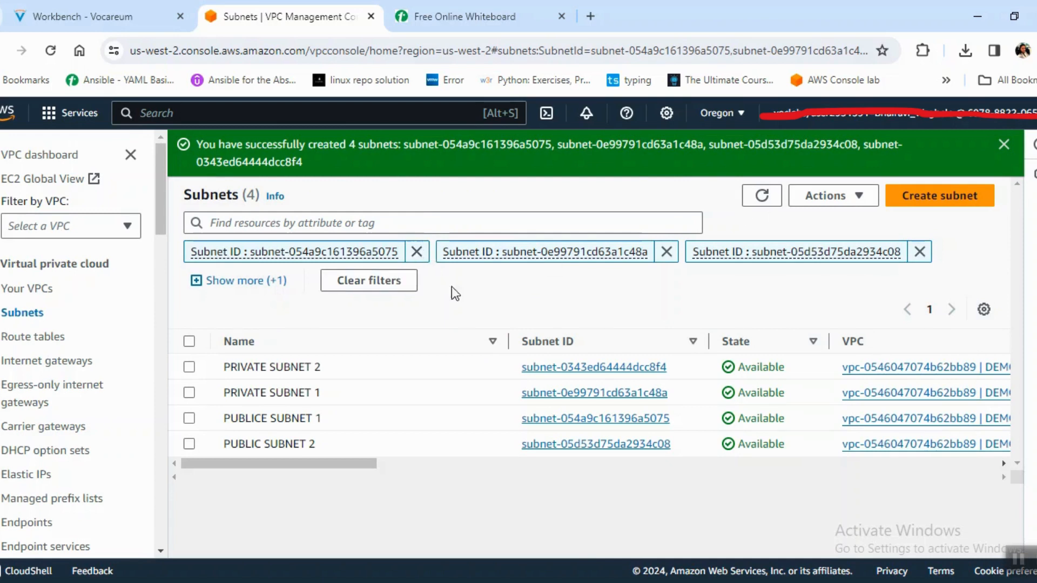
{"action": "left_click", "coordinate": [385, 283]}
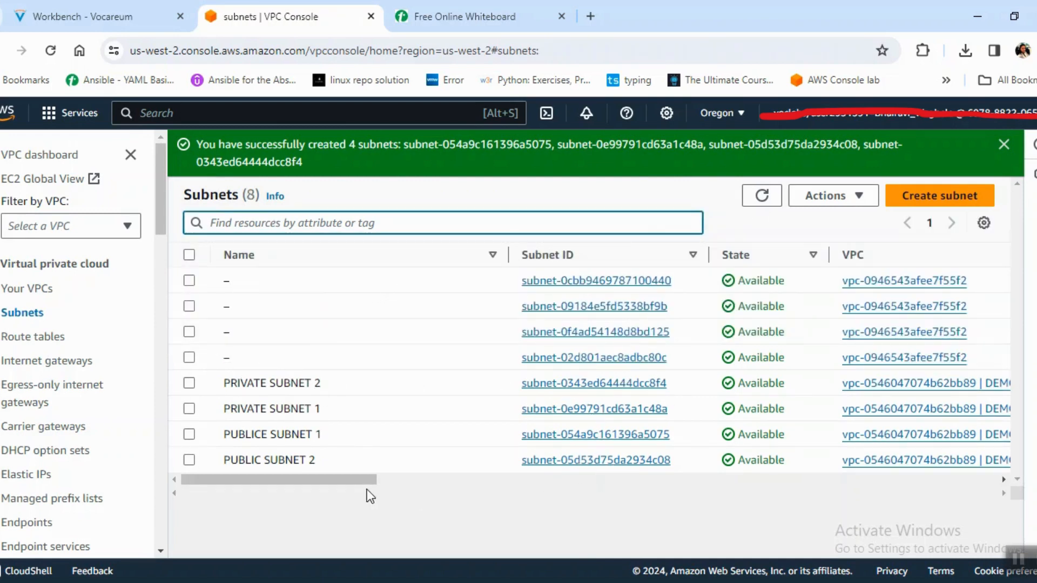
{"action": "left_click_drag", "start_coordinate": [367, 481], "coordinate": [260, 470]}
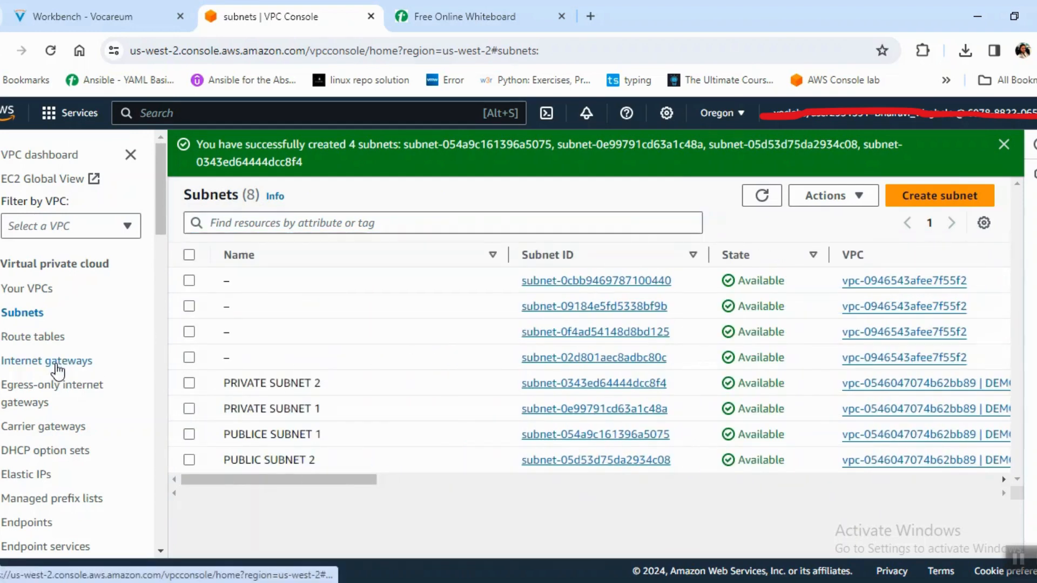
Create an internet gateway with the name tag DEMO-IGW.
{"action": "left_click", "coordinate": [58, 371]}
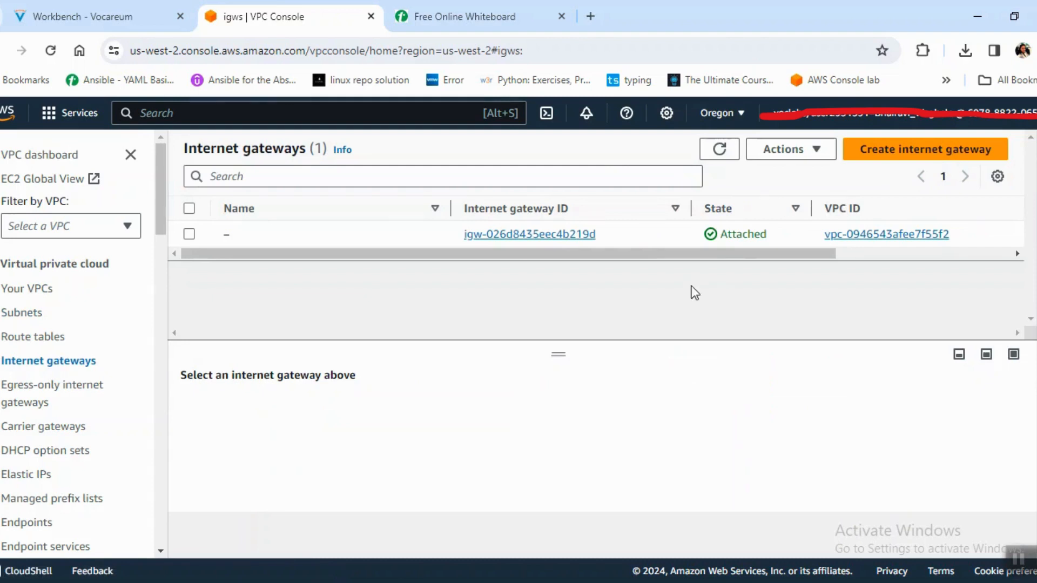
{"action": "left_click_drag", "start_coordinate": [672, 253], "coordinate": [827, 263]}
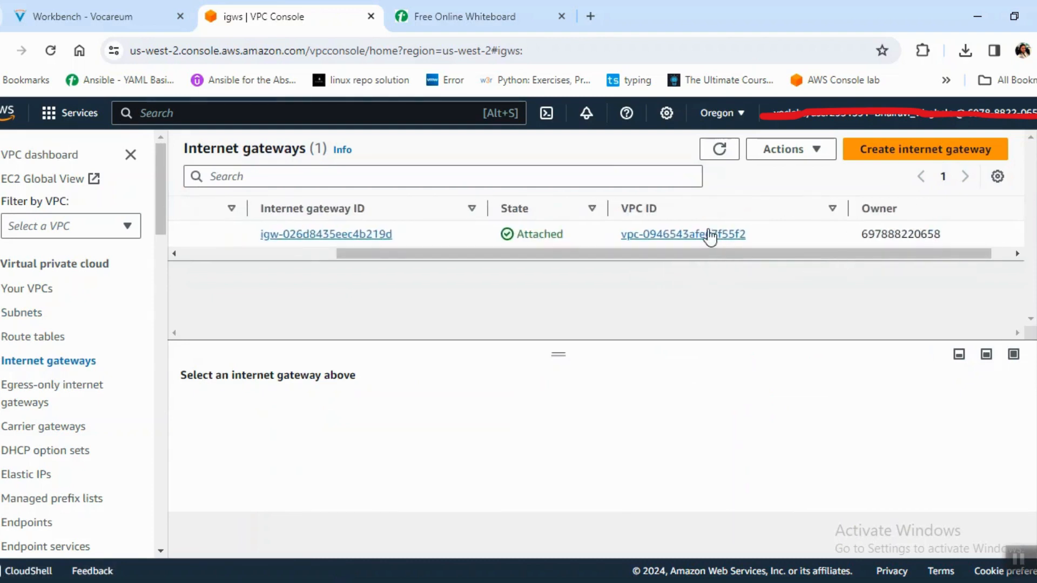
{"action": "left_click", "coordinate": [912, 152]}
{"action": "left_click", "coordinate": [226, 337]}
{"action": "type", "text": "DE"}
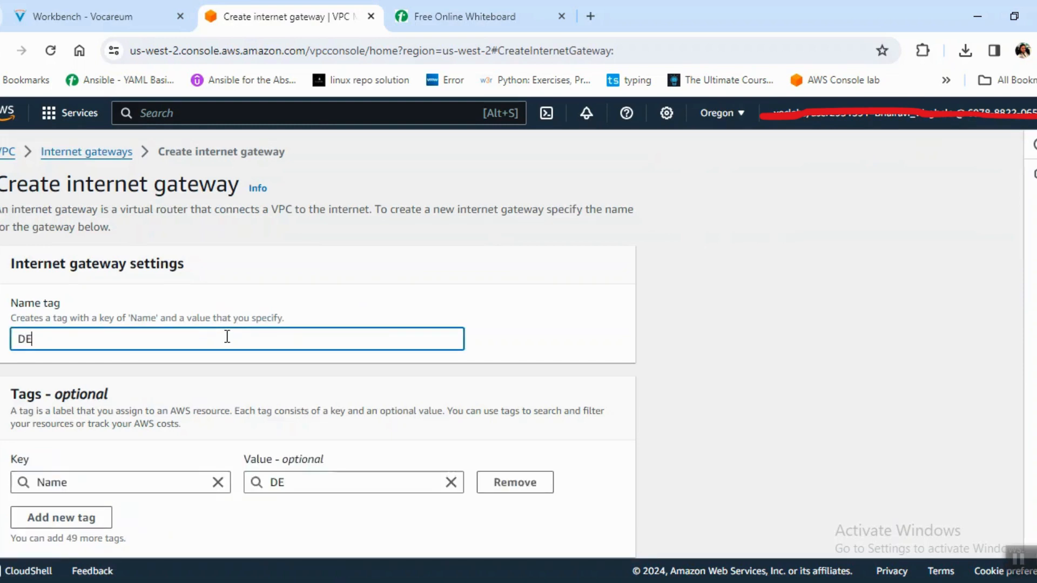
{"action": "type", "text": "MO-IGW"}
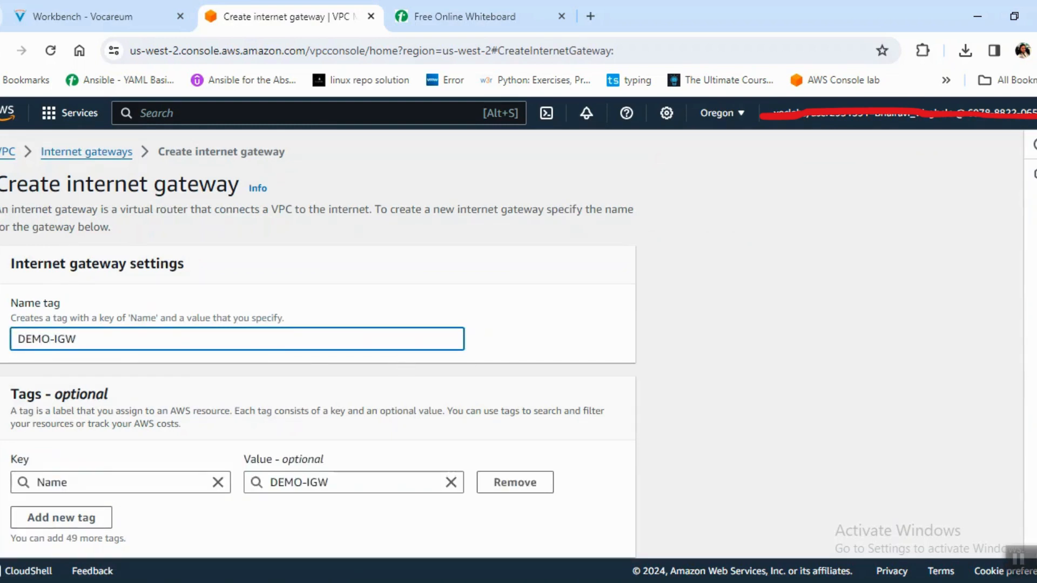
{"action": "scroll", "coordinate": [319, 344], "scroll_direction": "down", "scroll_amount": 1}
{"action": "left_click", "coordinate": [609, 532]}
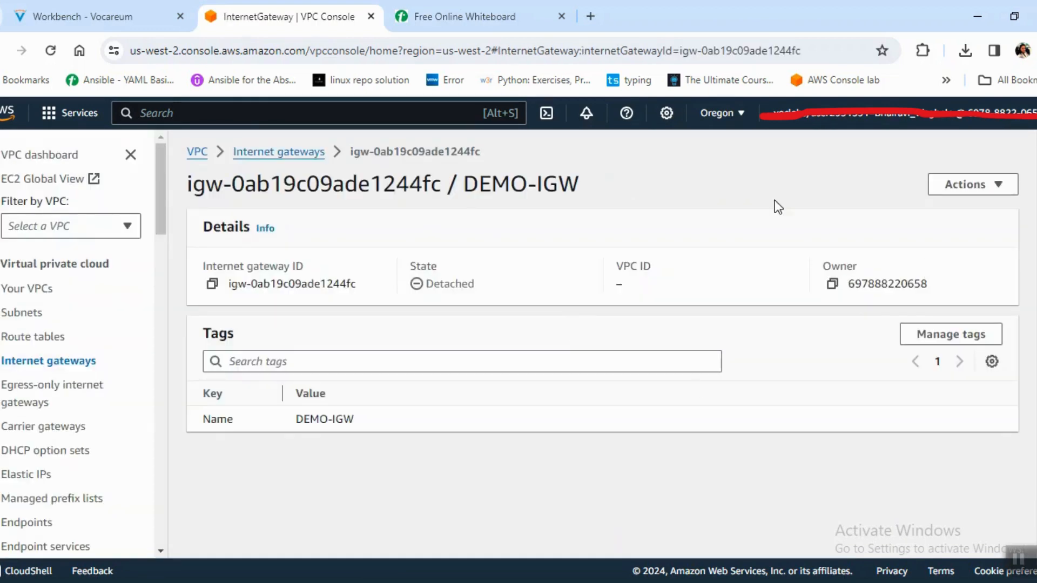
Attach the DEMO-IGW internet gateway to DEMO-VPC.
{"action": "left_click", "coordinate": [986, 187]}
{"action": "left_click", "coordinate": [969, 211]}
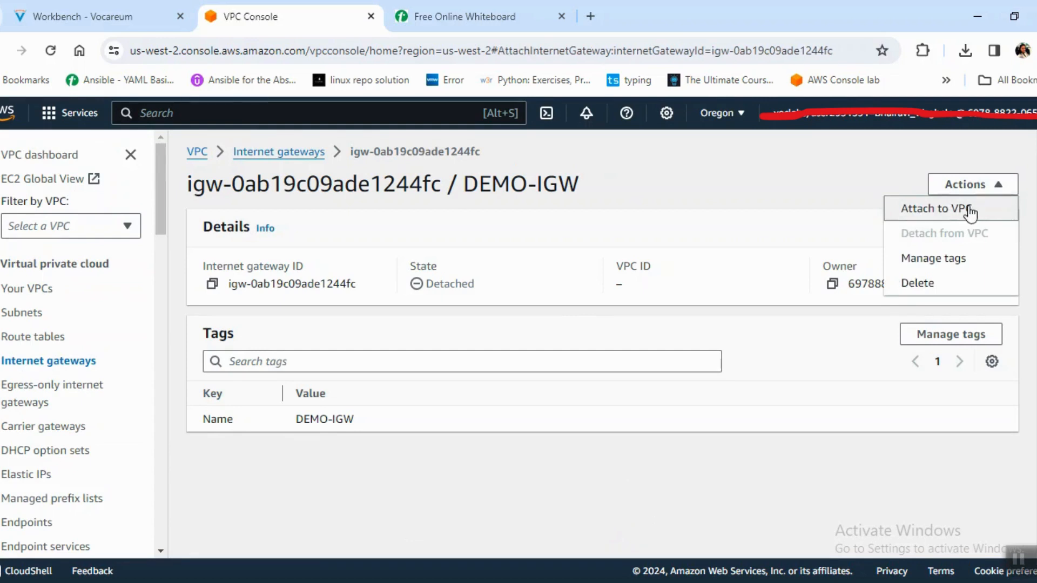
{"action": "left_click", "coordinate": [359, 323]}
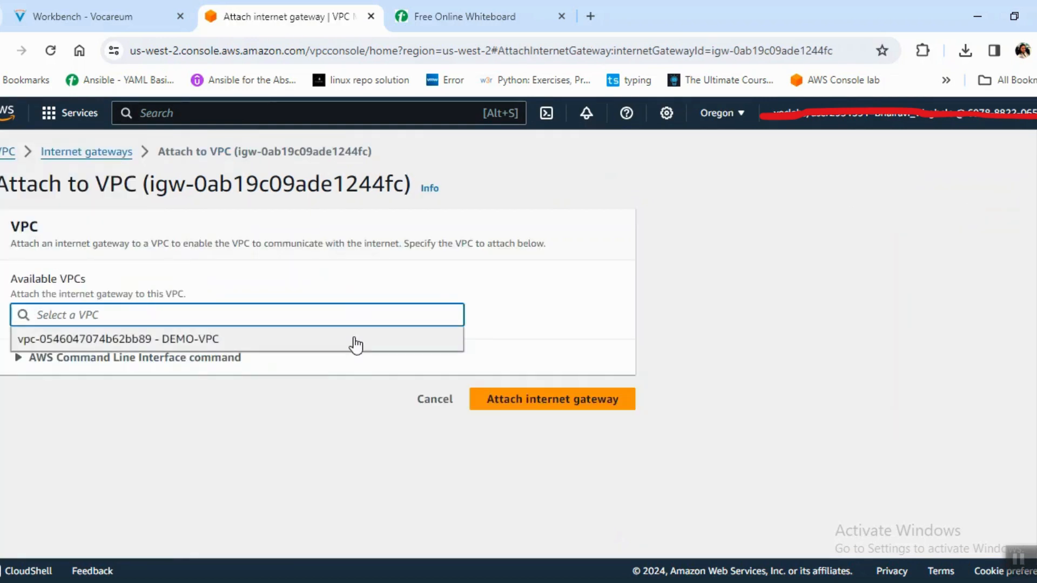
{"action": "left_click", "coordinate": [354, 338]}
{"action": "left_click", "coordinate": [565, 391]}
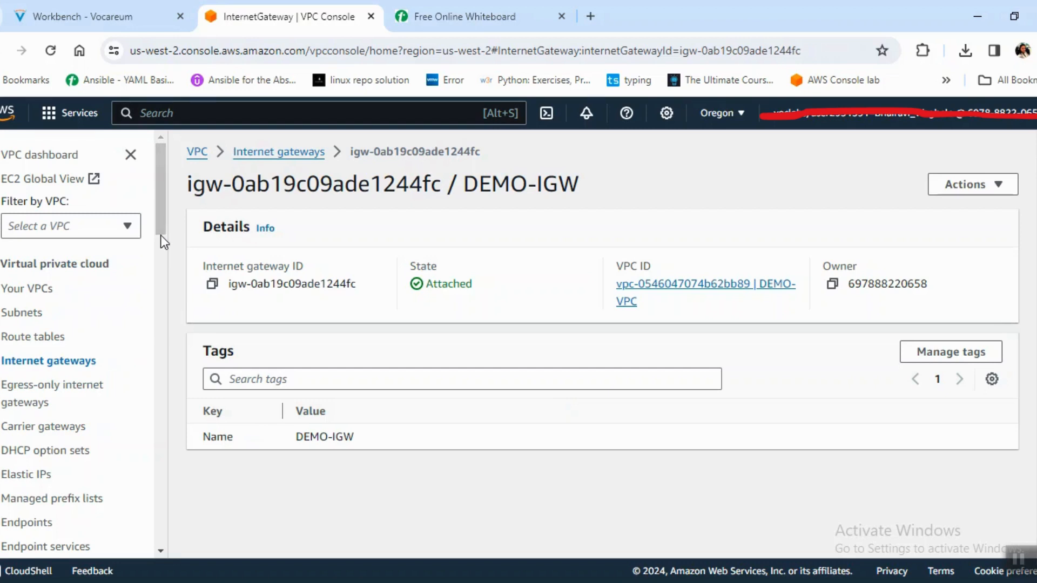
Create a route table named PRIVATE RT in DEMO-VPC.
{"action": "left_click", "coordinate": [34, 337]}
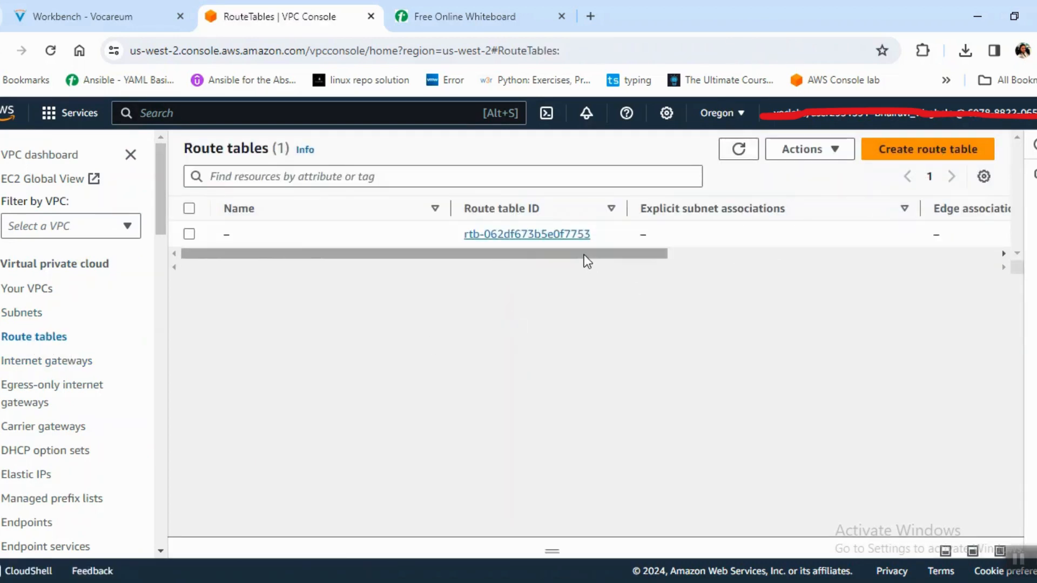
{"action": "left_click_drag", "start_coordinate": [584, 254], "coordinate": [809, 264]}
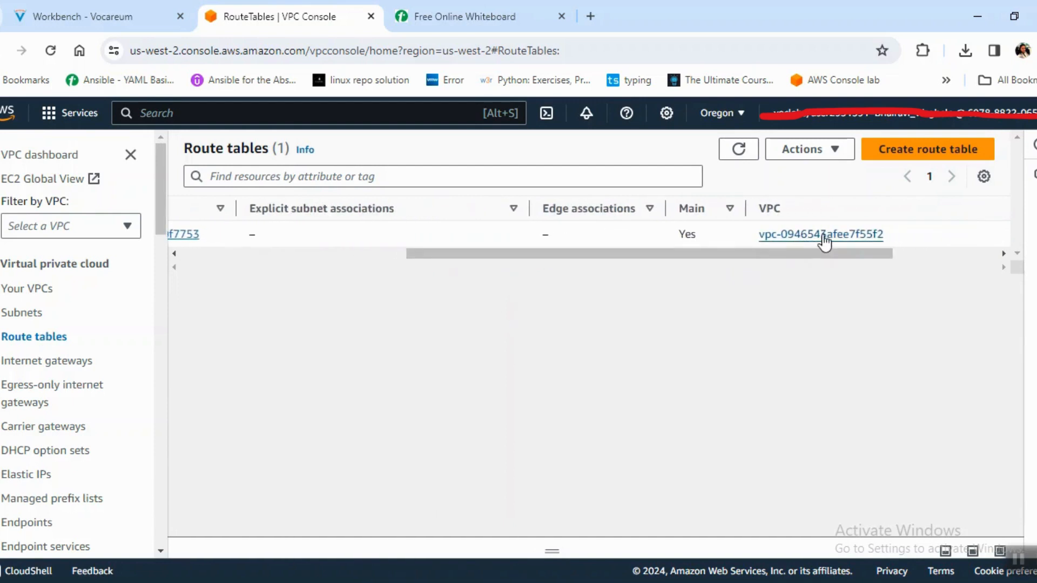
{"action": "left_click_drag", "start_coordinate": [872, 256], "coordinate": [536, 283]}
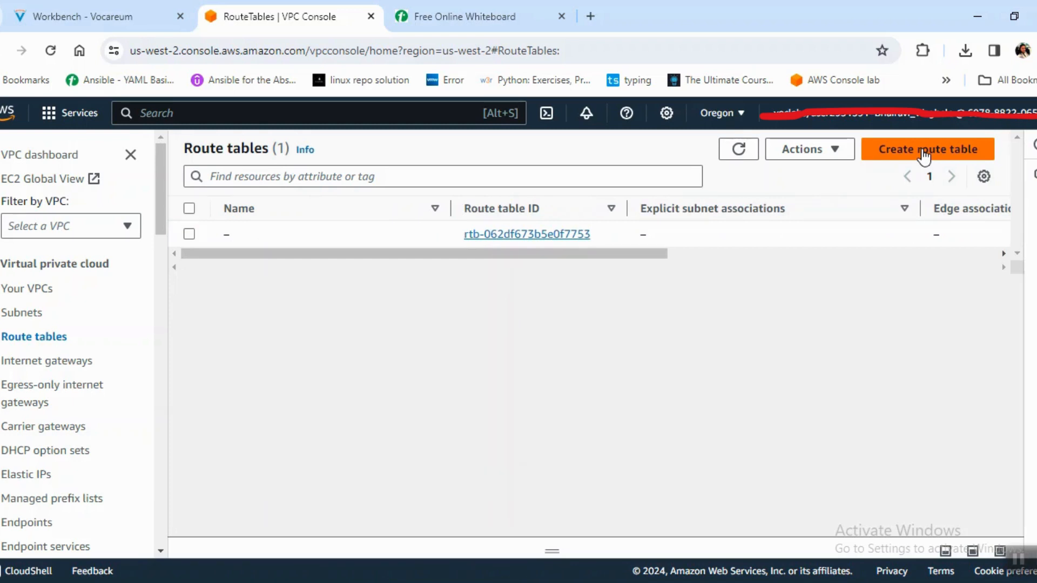
{"action": "left_click", "coordinate": [969, 149]}
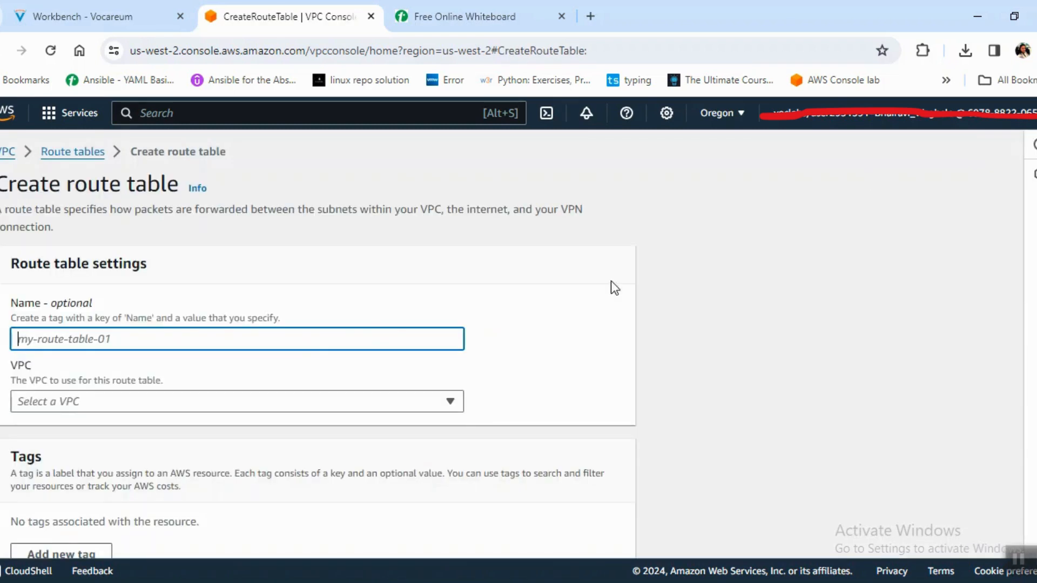
{"action": "type", "text": "PRIV"}
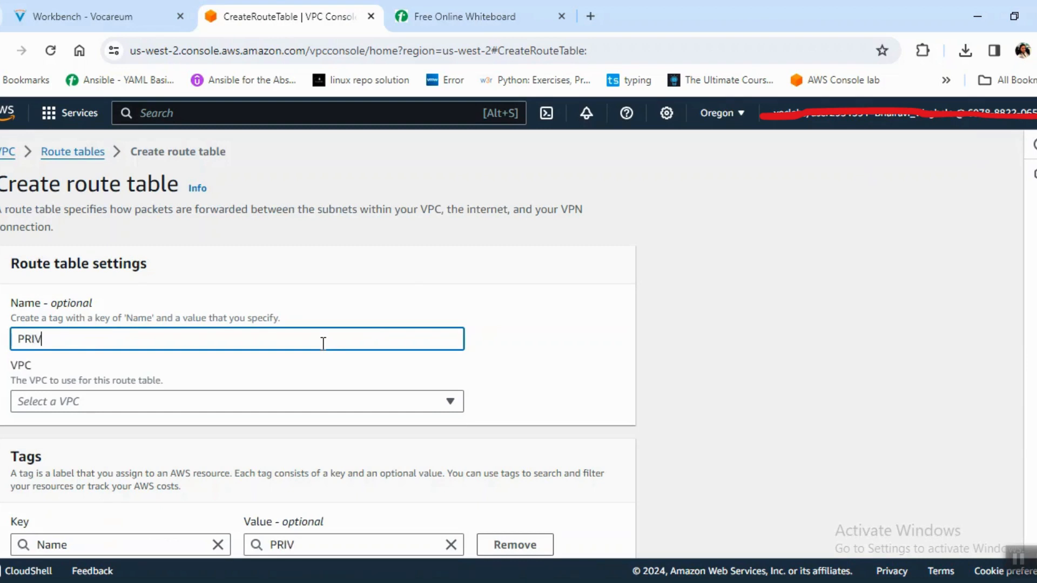
{"action": "type", "text": "ATE RT"}
{"action": "left_click", "coordinate": [362, 401]}
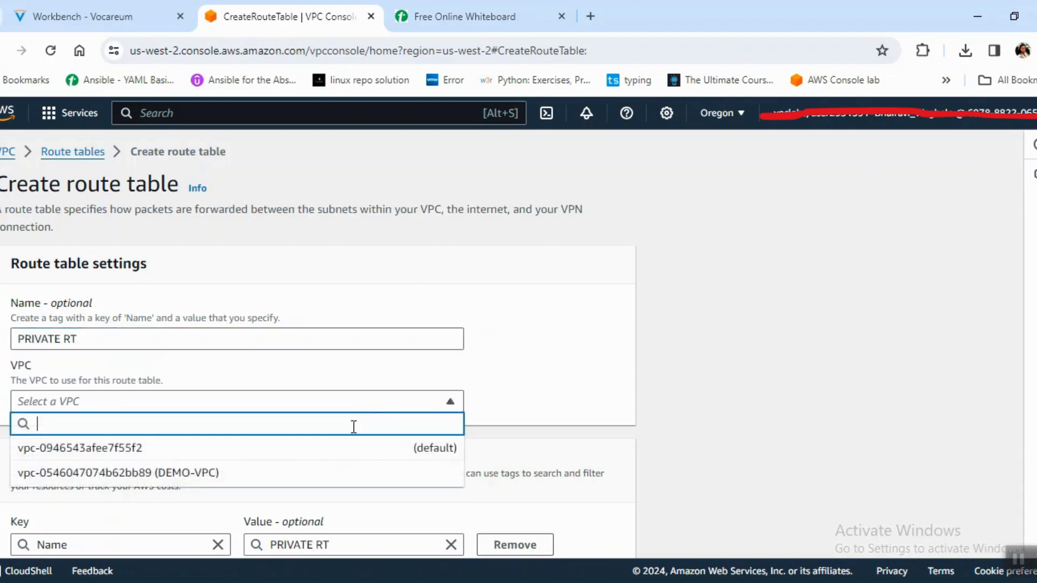
{"action": "left_click", "coordinate": [365, 468]}
{"action": "scroll", "coordinate": [319, 346], "scroll_direction": "down", "scroll_amount": 3}
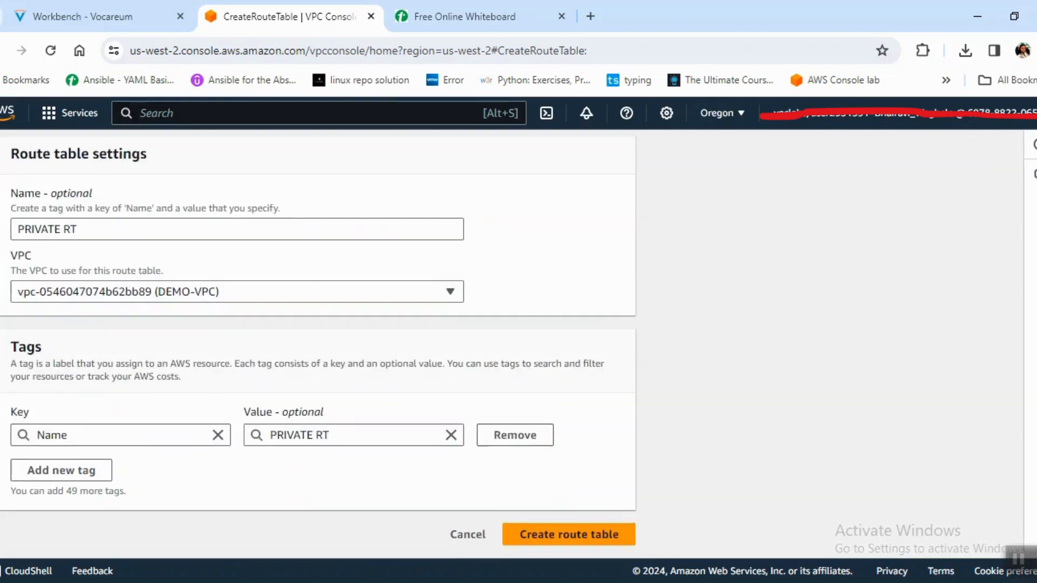
{"action": "left_click", "coordinate": [607, 540]}
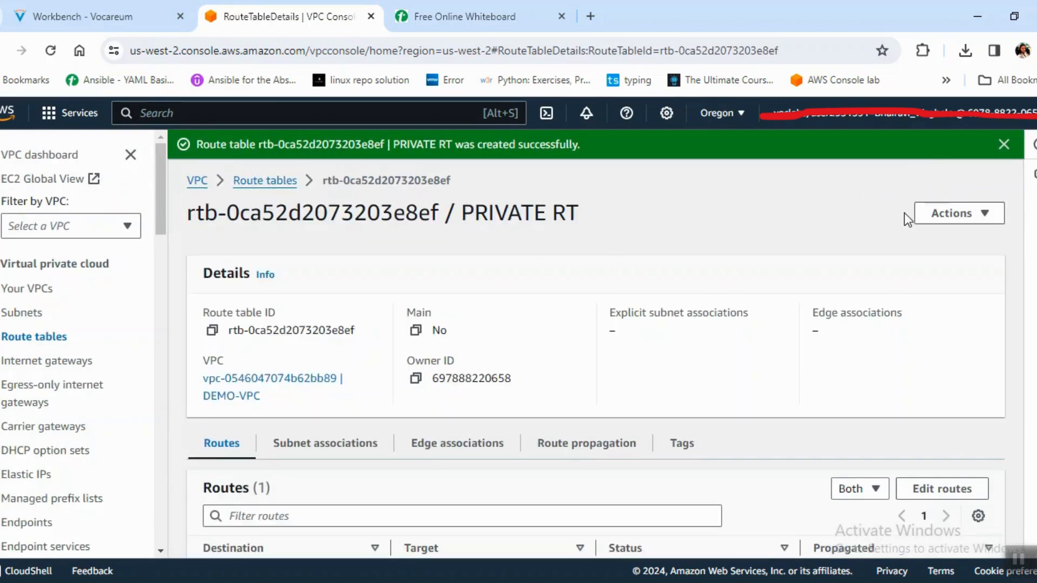
Create another route table named PUBLIC RT in DEMO-VPC.
{"action": "left_click", "coordinate": [263, 182]}
{"action": "left_click", "coordinate": [928, 150]}
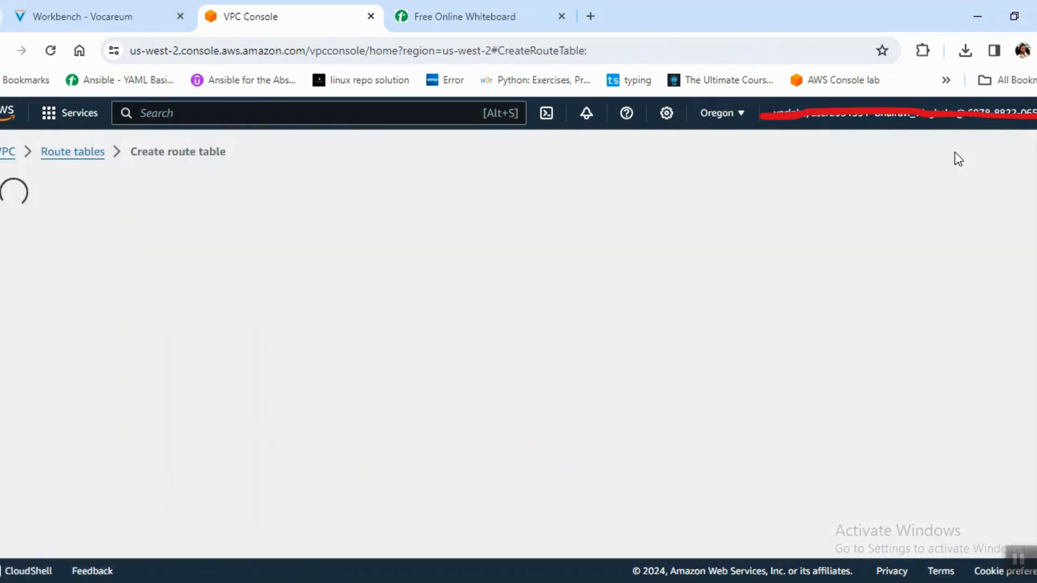
{"action": "left_click", "coordinate": [168, 331]}
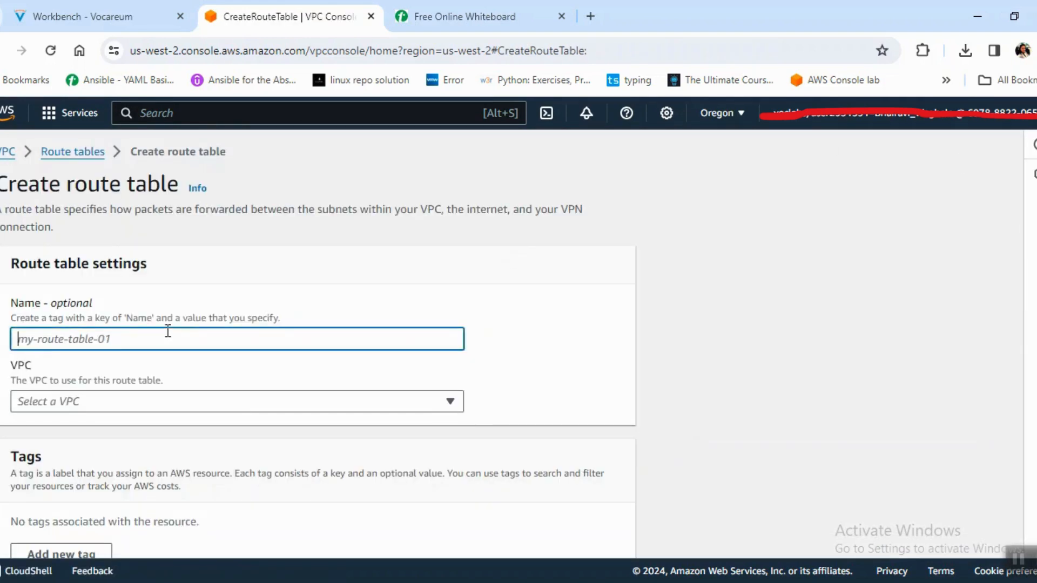
{"action": "type", "text": "PUBLIC RT"}
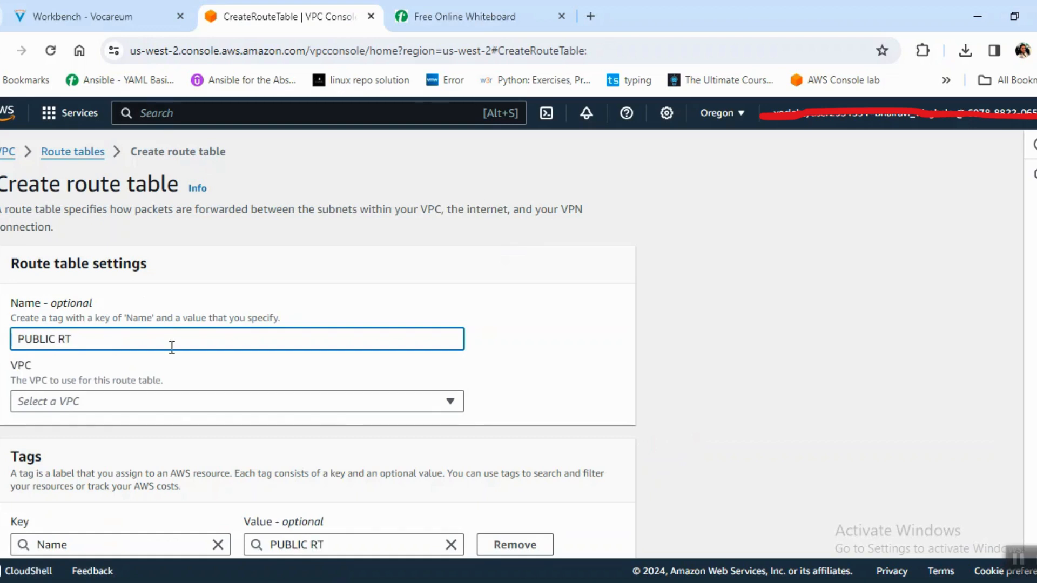
{"action": "left_click", "coordinate": [345, 401]}
{"action": "left_click", "coordinate": [341, 474]}
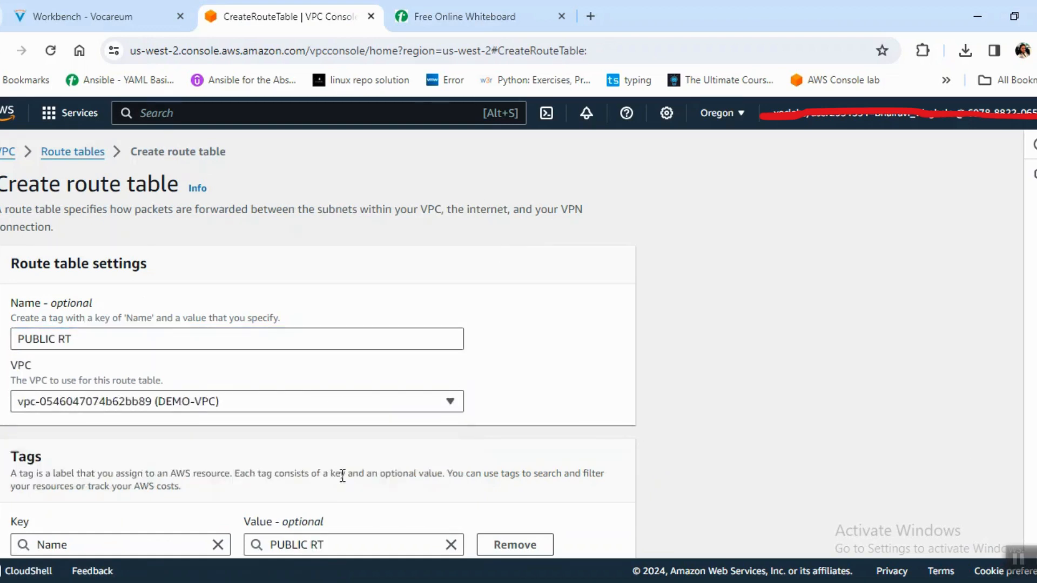
{"action": "scroll", "coordinate": [324, 324], "scroll_direction": "down", "scroll_amount": 3}
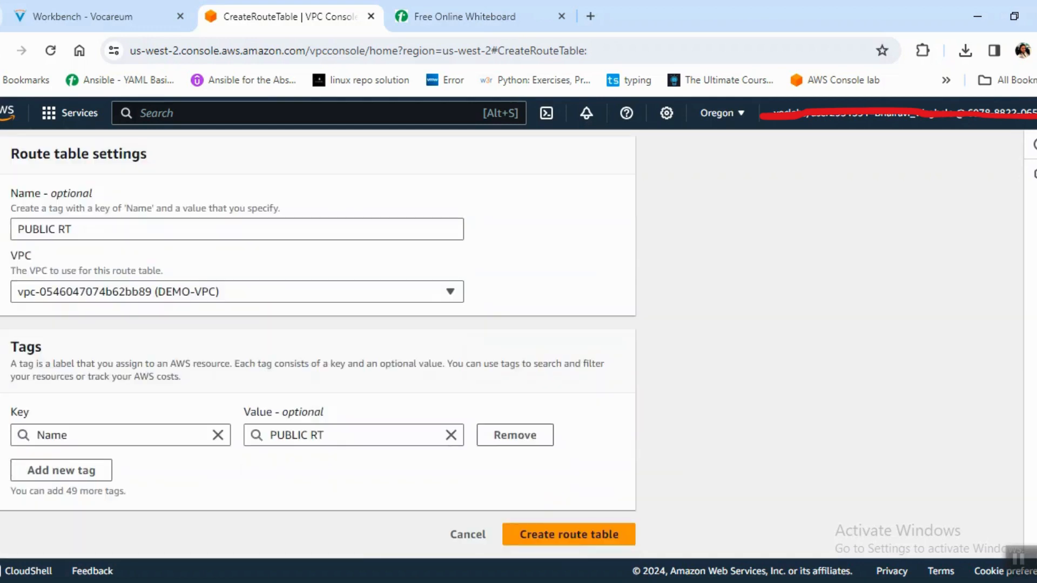
{"action": "left_click", "coordinate": [573, 537]}
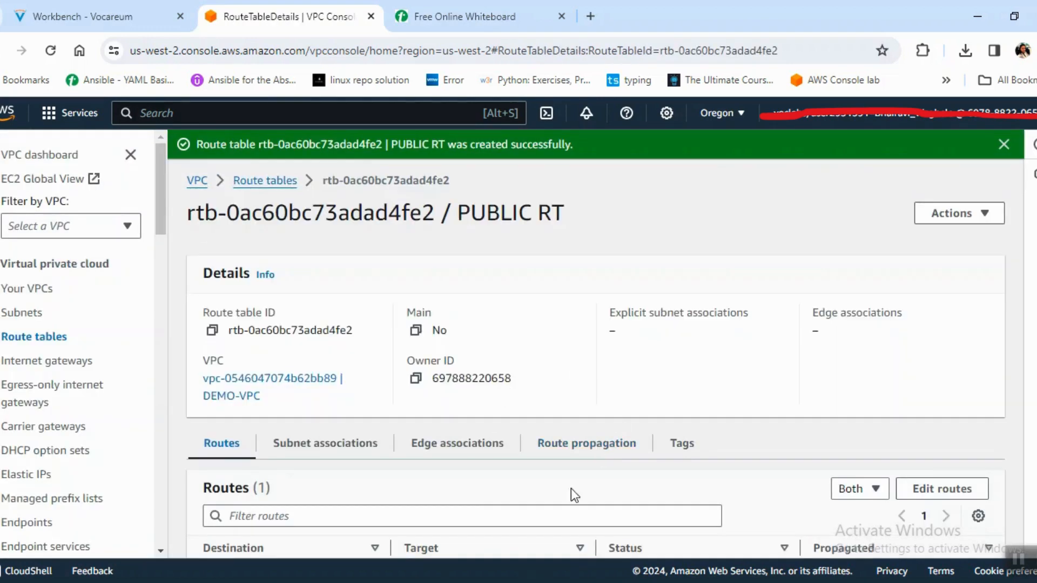
Examine DEMO-VPC's resource map for the connections between its subnets, route tables and internet gateway.
{"action": "left_click", "coordinate": [34, 289]}
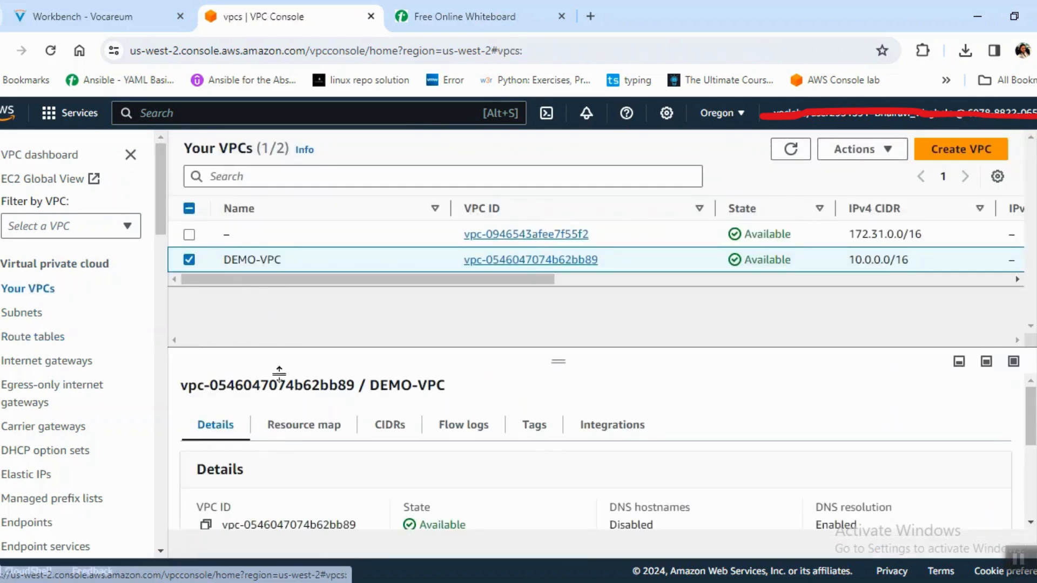
{"action": "left_click", "coordinate": [290, 426]}
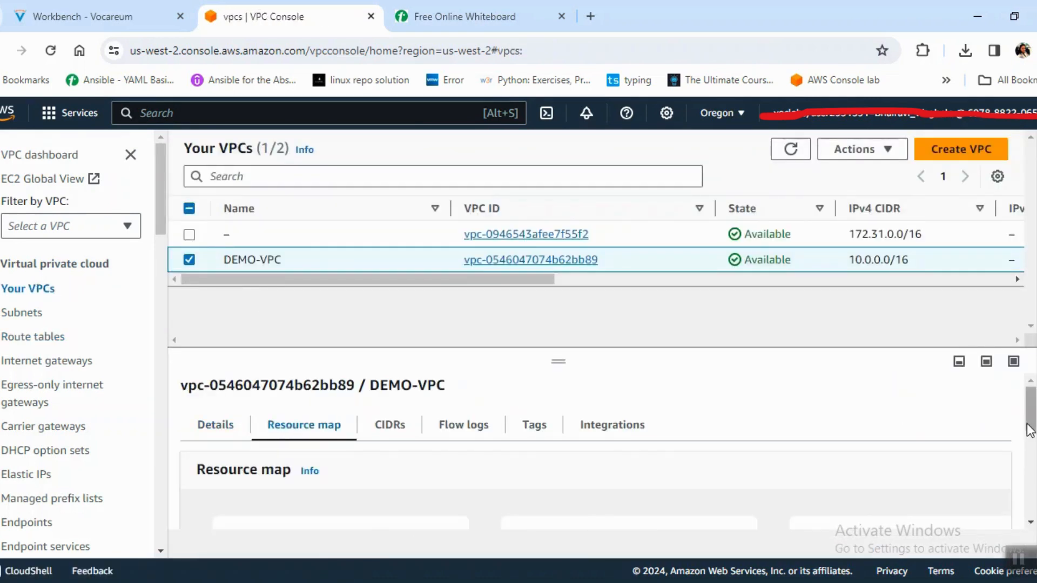
{"action": "left_click_drag", "start_coordinate": [1031, 426], "coordinate": [1034, 473]}
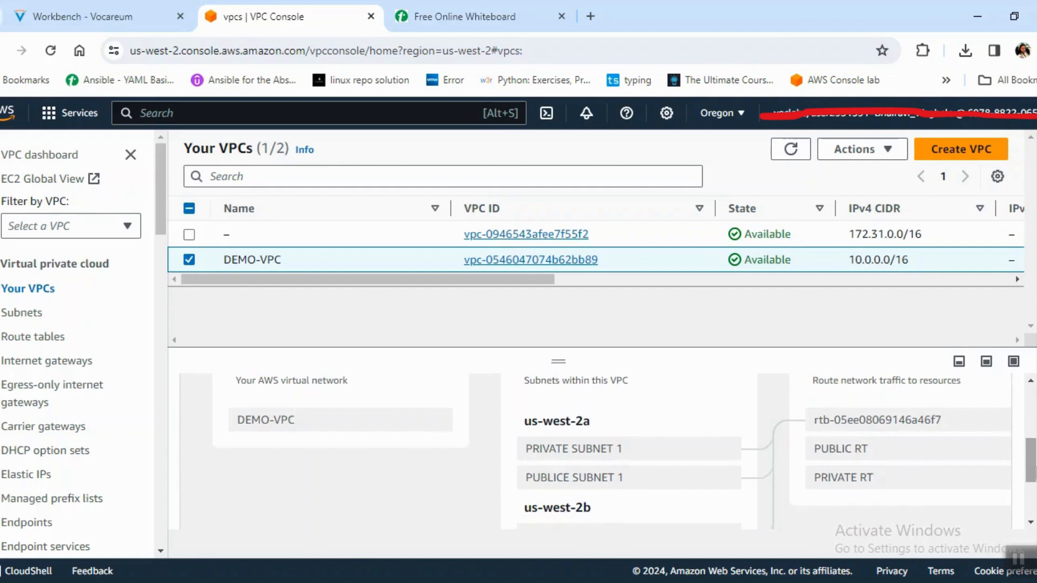
{"action": "left_click_drag", "start_coordinate": [553, 355], "coordinate": [529, 256]}
{"action": "left_click_drag", "start_coordinate": [533, 551], "coordinate": [618, 549]}
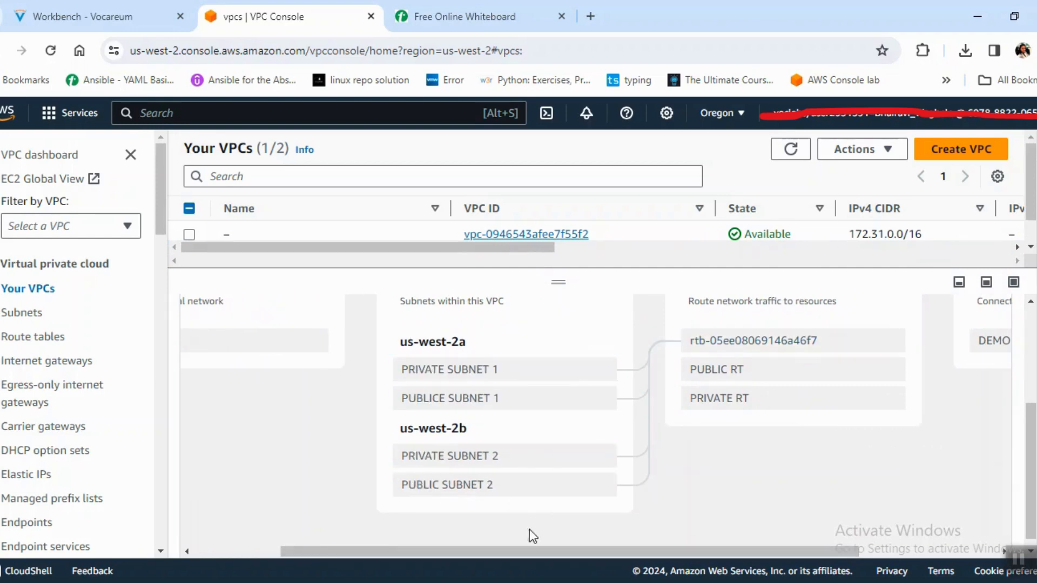
{"action": "left_click_drag", "start_coordinate": [541, 549], "coordinate": [575, 550]}
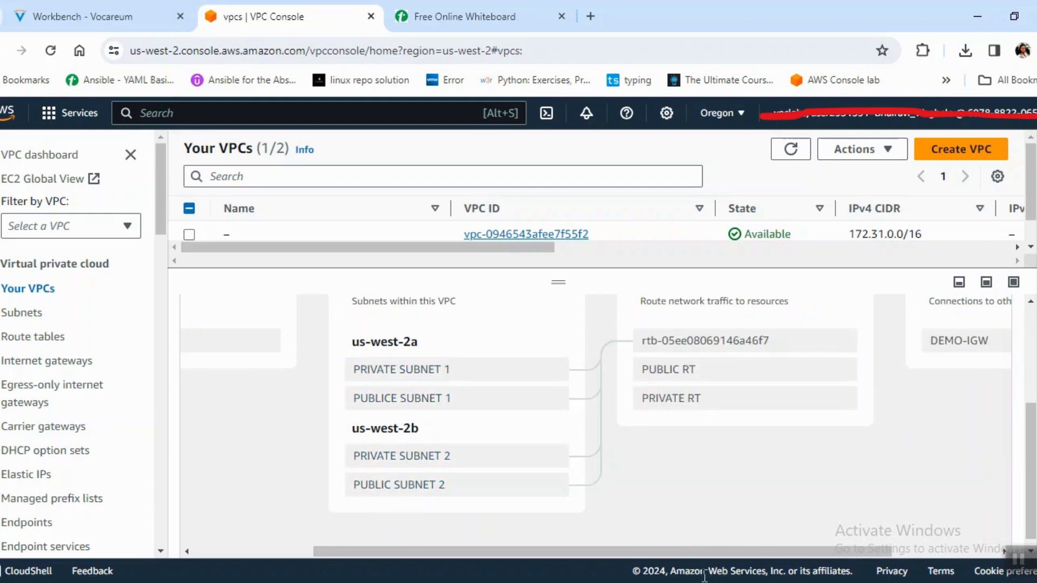
Edit the routes of the PUBLIC RT route table and add a route with destination 0.0.0.0/0.
{"action": "left_click", "coordinate": [55, 338]}
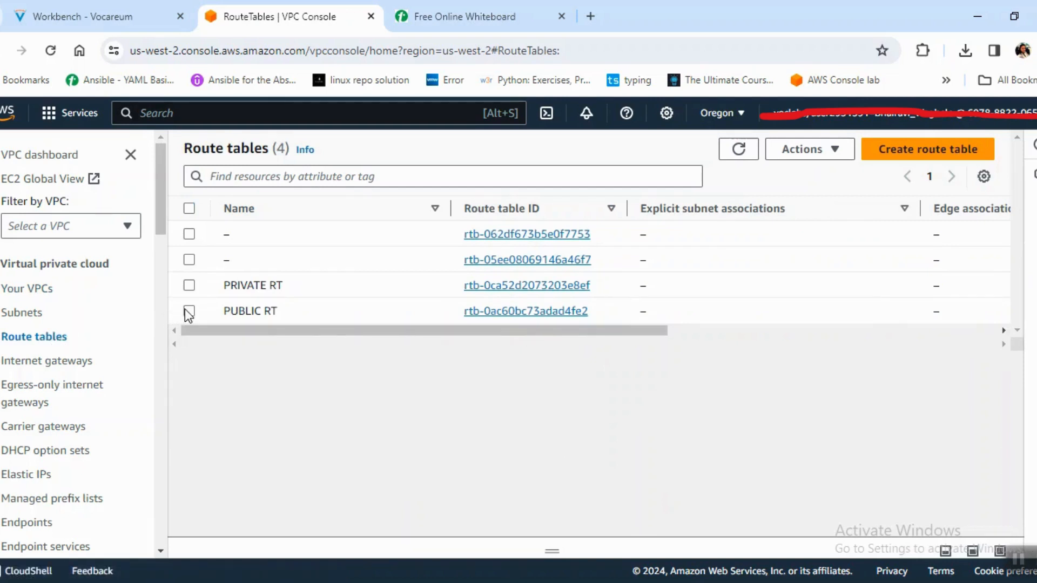
{"action": "left_click", "coordinate": [189, 312]}
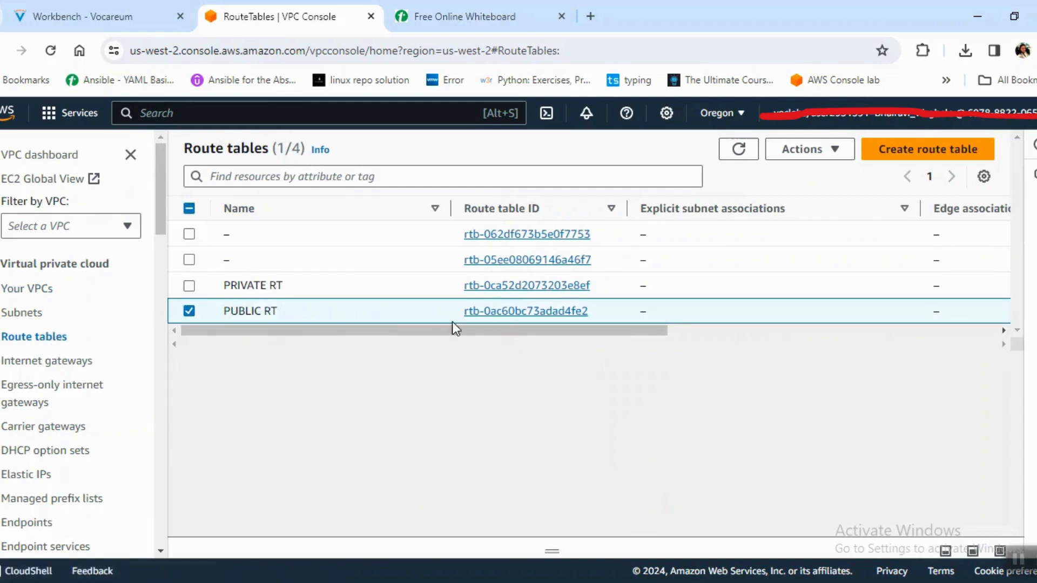
{"action": "left_click", "coordinate": [499, 313]}
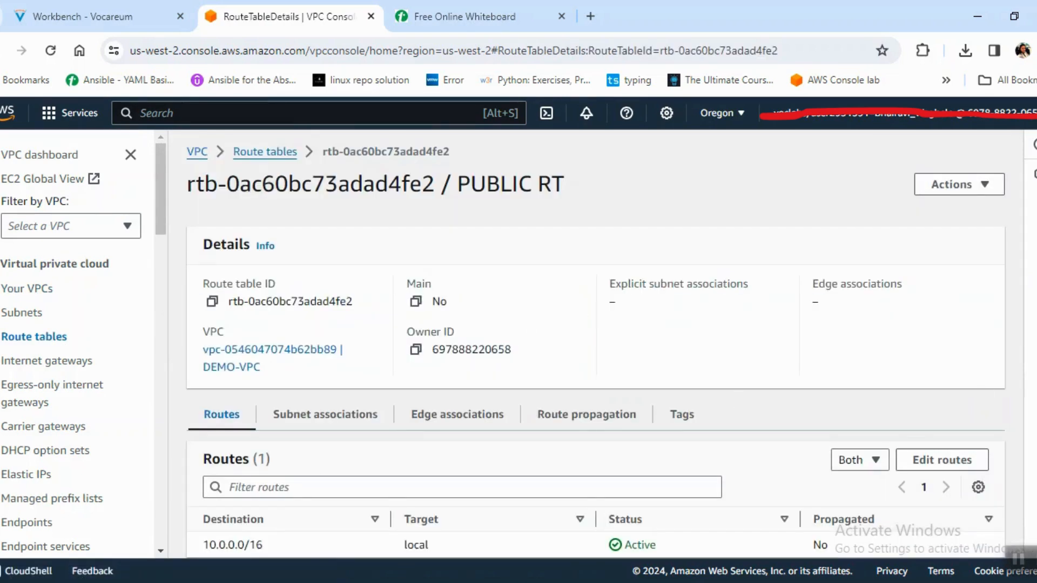
{"action": "scroll", "coordinate": [594, 346], "scroll_direction": "down", "scroll_amount": 1}
{"action": "left_click", "coordinate": [942, 438]}
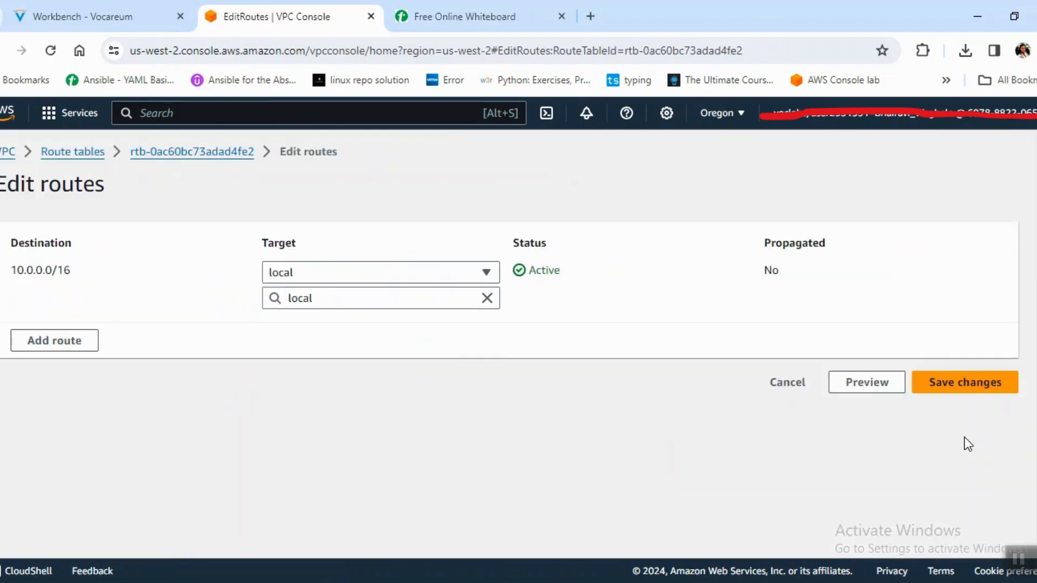
{"action": "left_click", "coordinate": [50, 342]}
{"action": "left_click", "coordinate": [117, 329]}
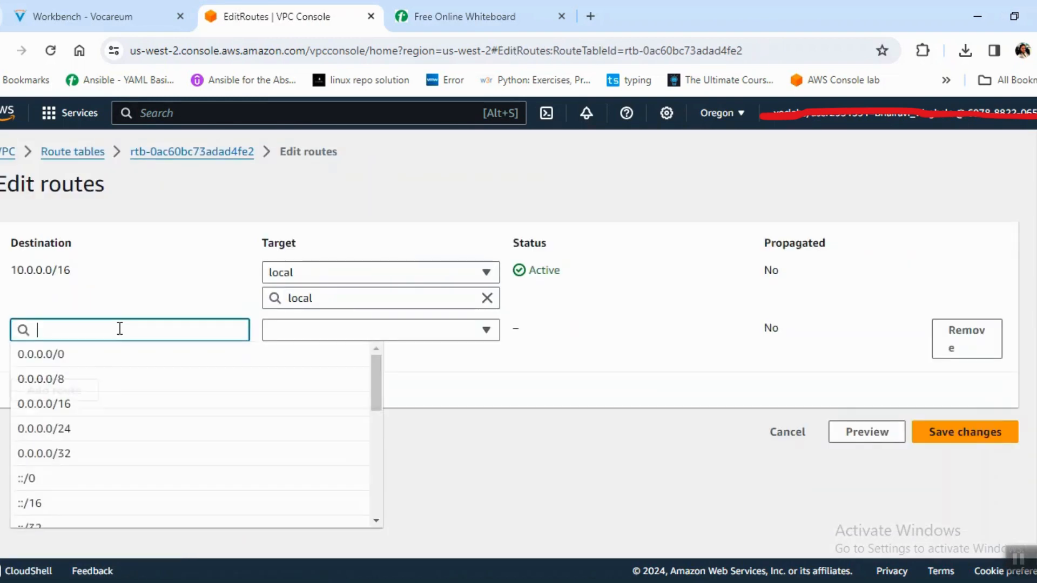
{"action": "left_click", "coordinate": [125, 355]}
Target the 0.0.0.0/0 route at internet gateway igw-0ab19c09ade1244fc and save the route changes.
{"action": "left_click", "coordinate": [313, 337]}
{"action": "left_click", "coordinate": [313, 337]}
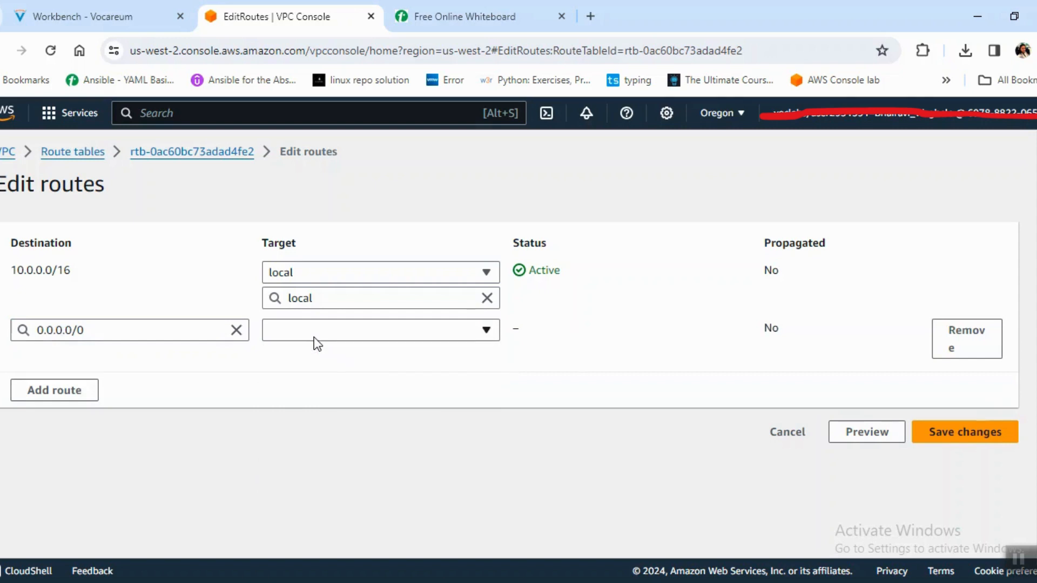
{"action": "left_click", "coordinate": [313, 337]}
{"action": "left_click", "coordinate": [363, 478]}
{"action": "type", "text": "igw-"}
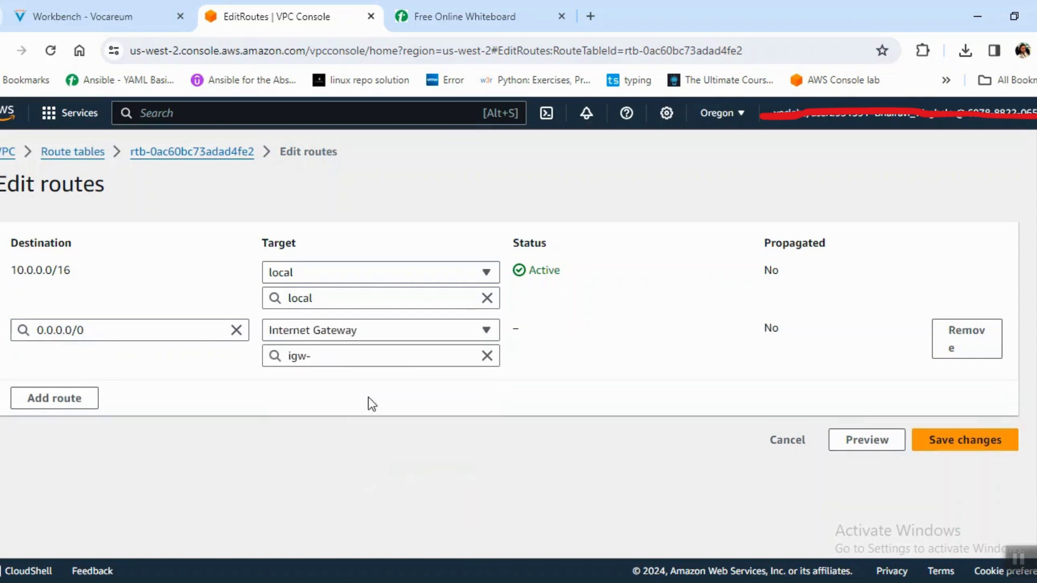
{"action": "left_click", "coordinate": [421, 405]}
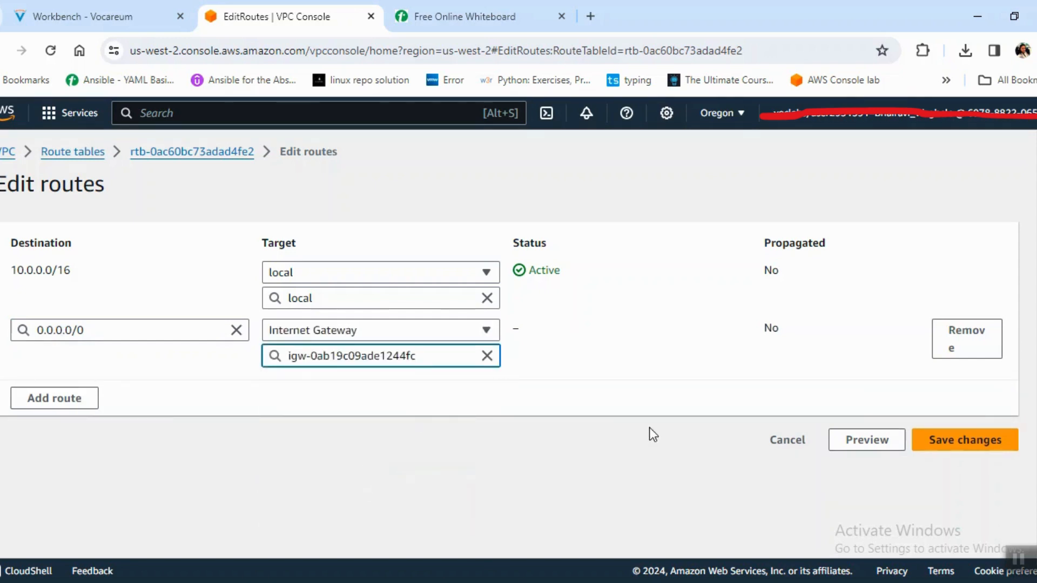
{"action": "left_click", "coordinate": [968, 436]}
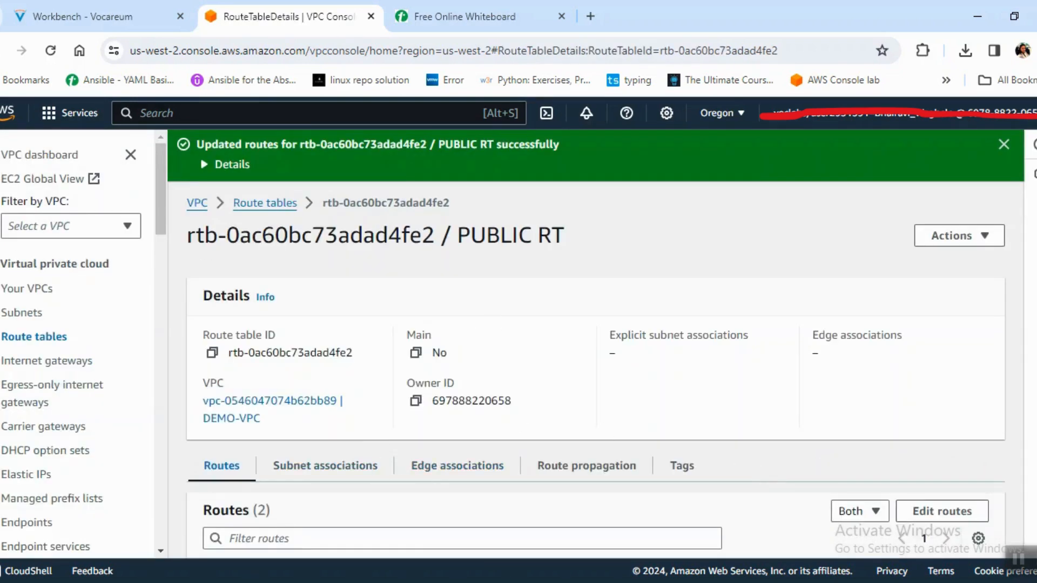
{"action": "scroll", "coordinate": [467, 397], "scroll_direction": "down", "scroll_amount": 2}
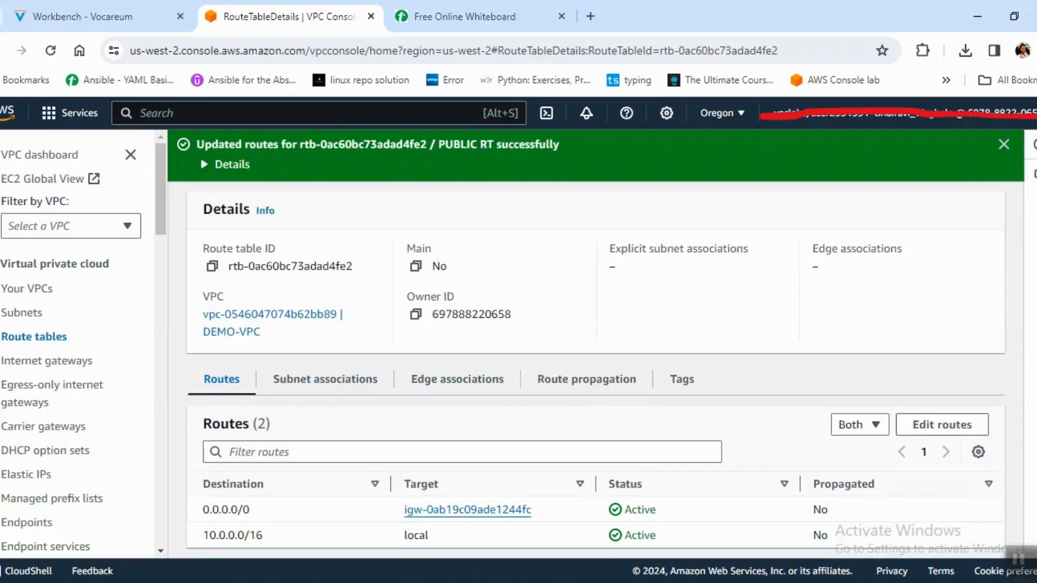
{"action": "left_click", "coordinate": [366, 381]}
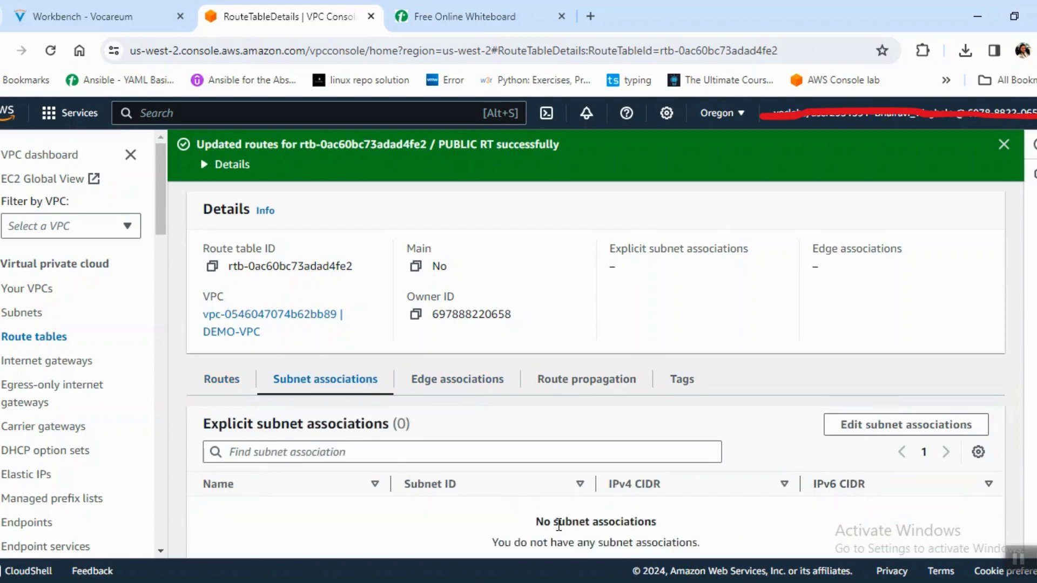
{"action": "left_click_drag", "start_coordinate": [535, 521], "coordinate": [690, 523]}
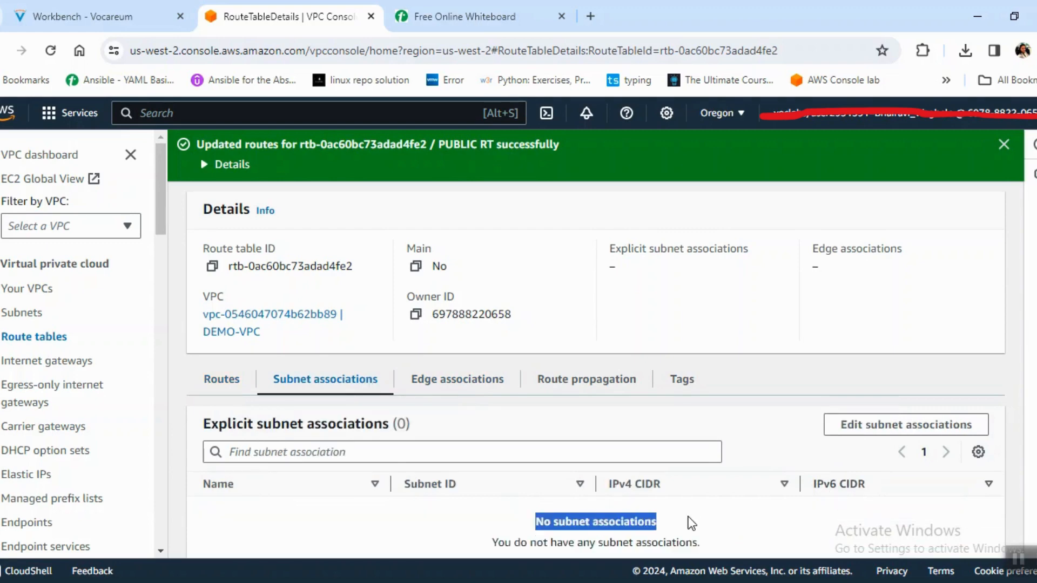
{"action": "left_click", "coordinate": [928, 432]}
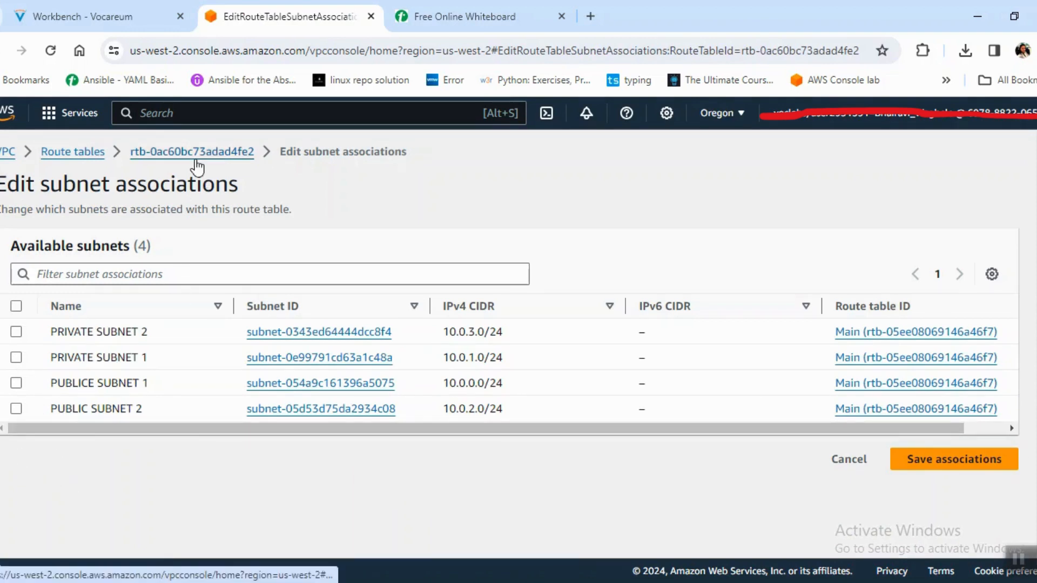
{"action": "left_click", "coordinate": [242, 152]}
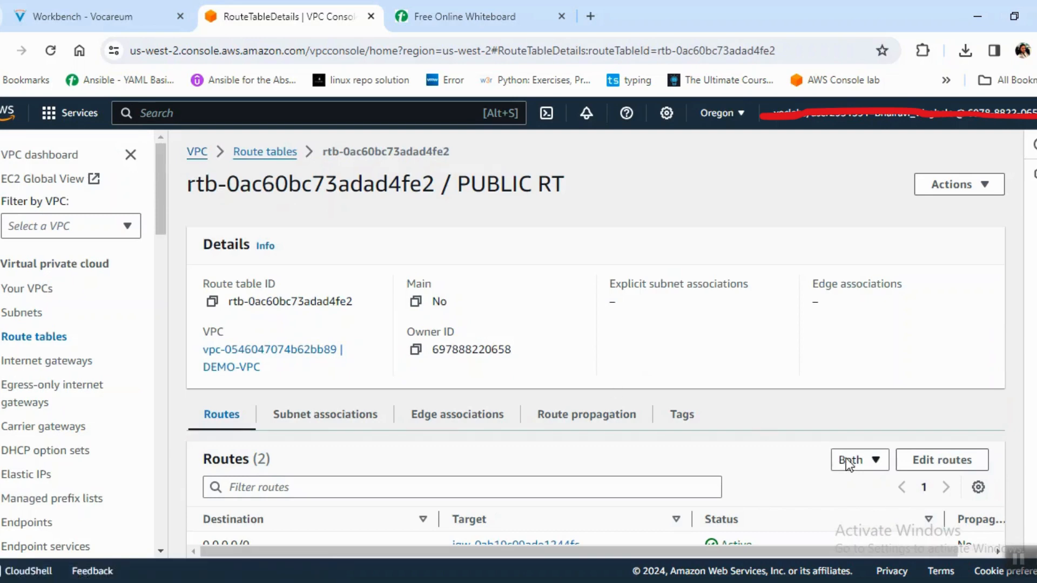
Associate PUBLICE SUBNET 1 and PUBLIC SUBNET 2 with the PUBLIC RT route table and save the associations.
{"action": "left_click", "coordinate": [363, 415]}
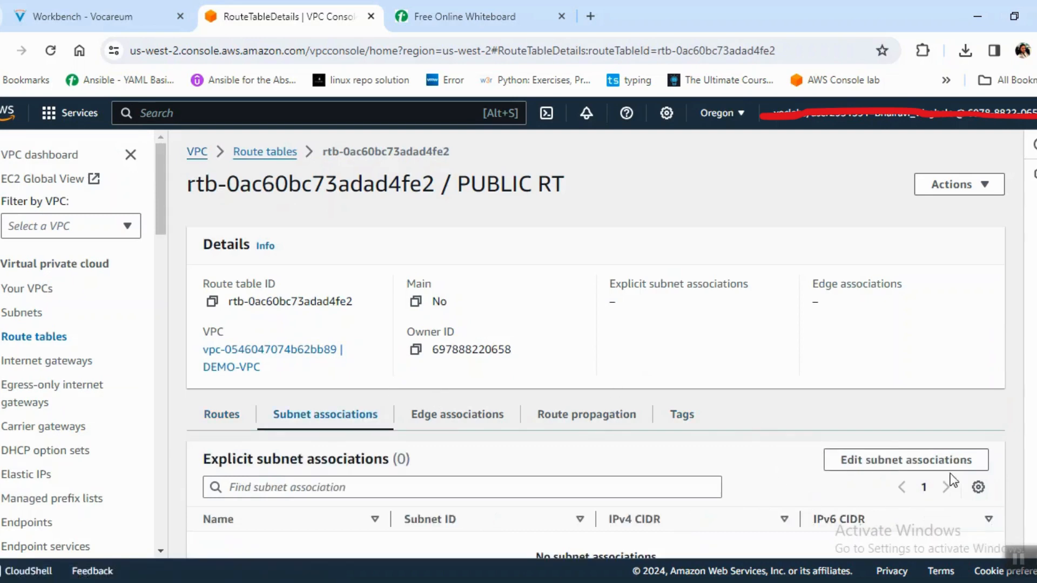
{"action": "left_click", "coordinate": [935, 465]}
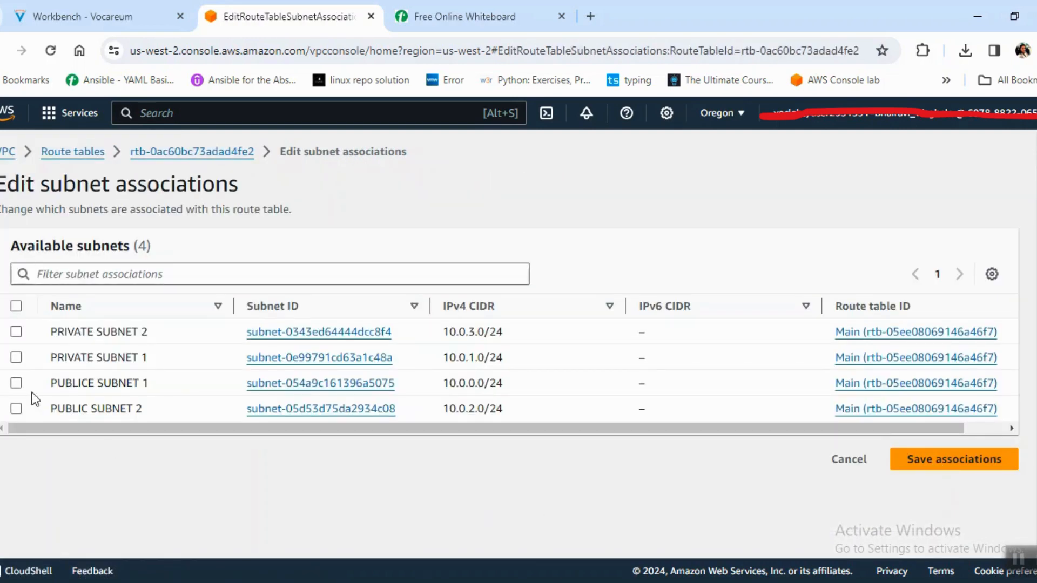
{"action": "left_click", "coordinate": [16, 383]}
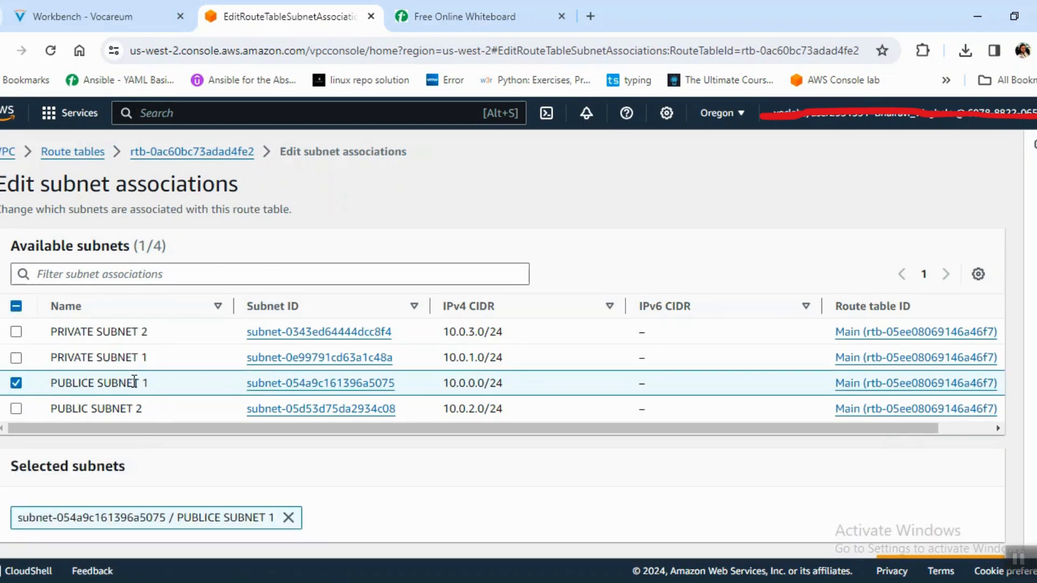
{"action": "left_click", "coordinate": [137, 382]}
{"action": "left_click", "coordinate": [146, 381]}
{"action": "left_click", "coordinate": [16, 411]}
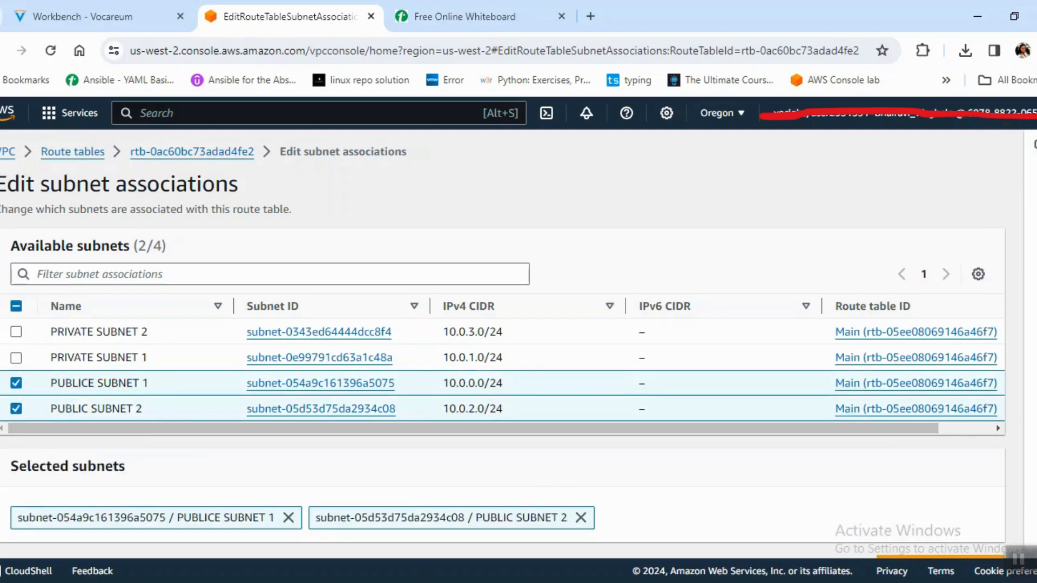
{"action": "scroll", "coordinate": [994, 515], "scroll_direction": "down", "scroll_amount": 1}
{"action": "left_click", "coordinate": [944, 535]}
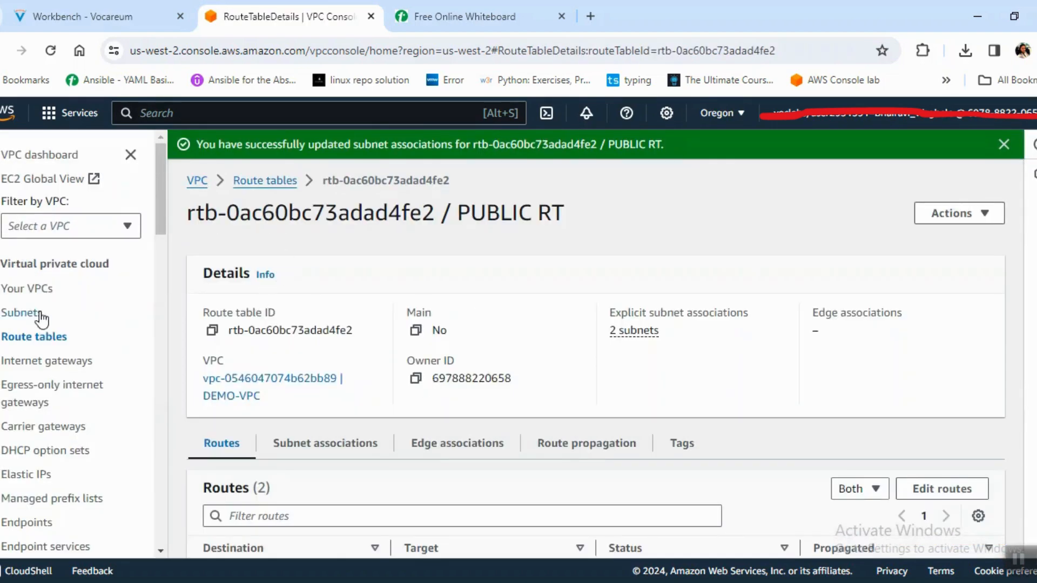
Return to the route tables list, select only PRIVATE RT and open its details page.
{"action": "left_click", "coordinate": [264, 180]}
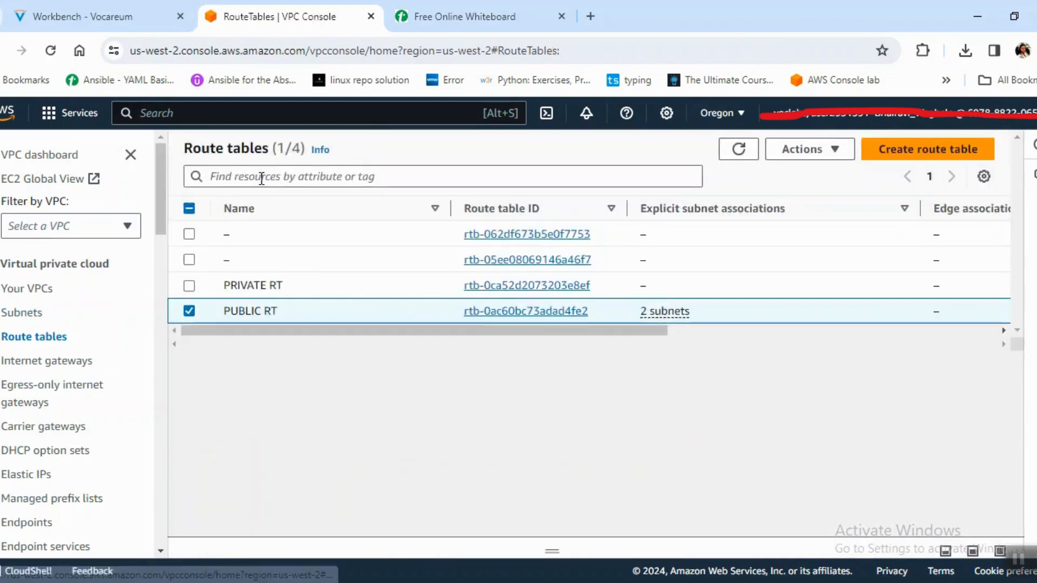
{"action": "left_click", "coordinate": [189, 286]}
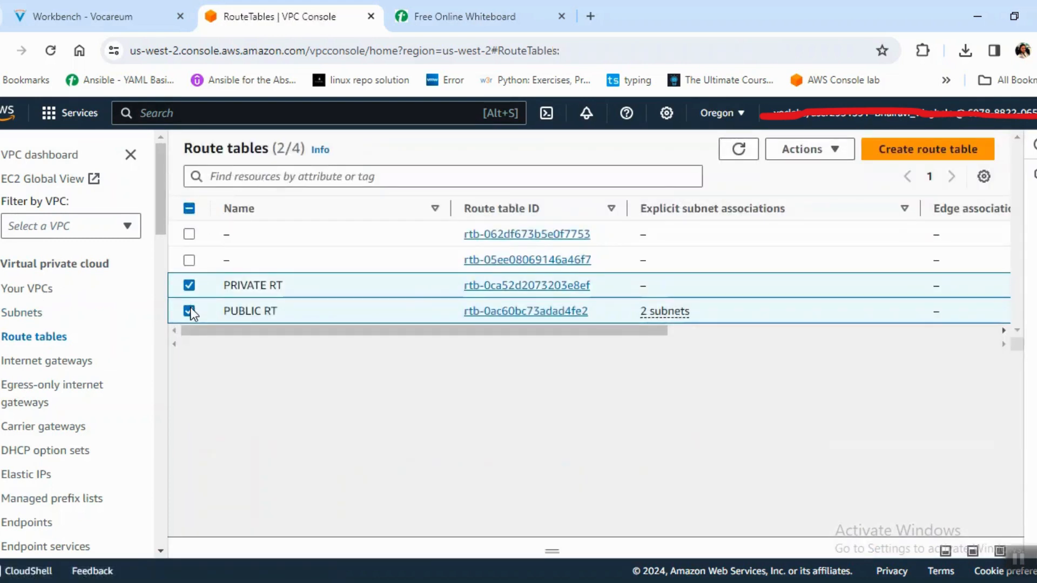
{"action": "left_click", "coordinate": [189, 311]}
{"action": "left_click", "coordinate": [536, 282]}
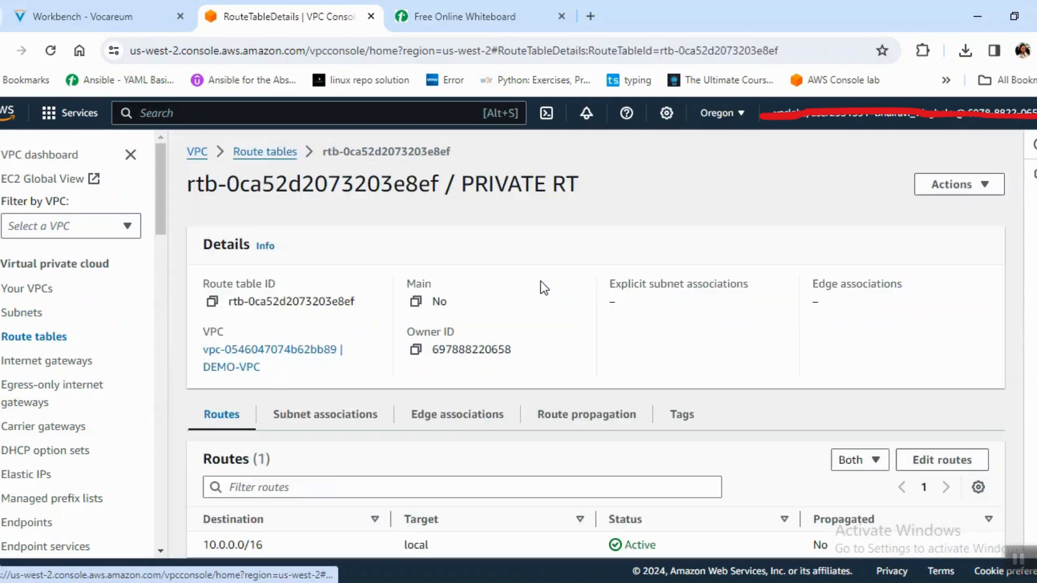
{"action": "left_click", "coordinate": [965, 463]}
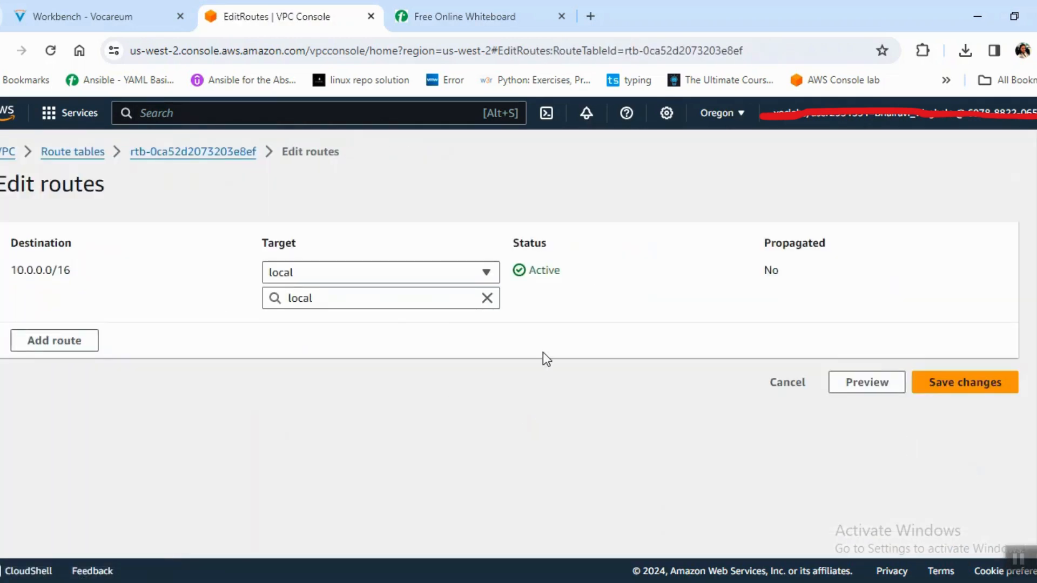
{"action": "left_click", "coordinate": [793, 389]}
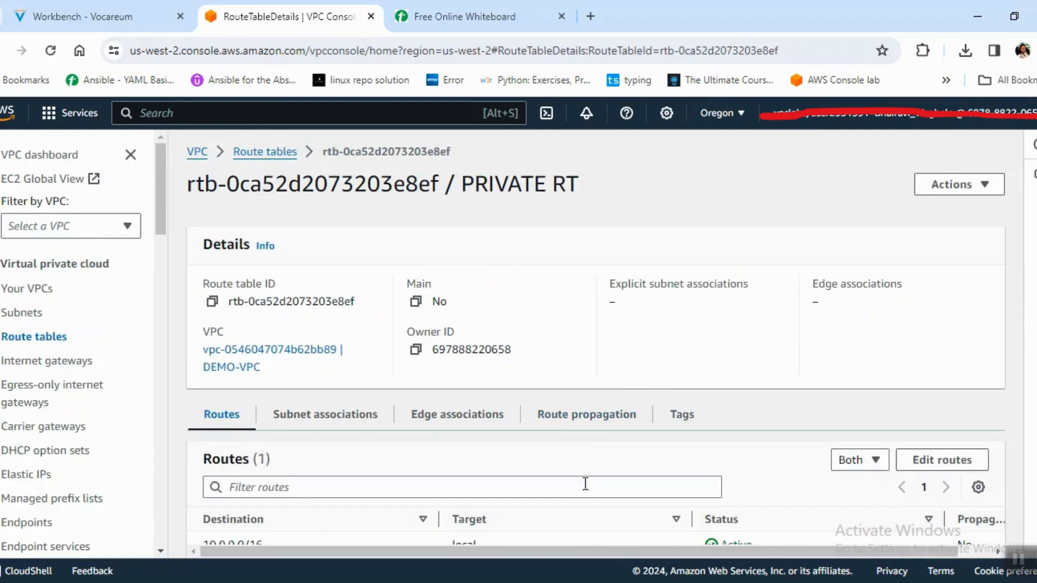
Associate PRIVATE SUBNET 2 and PRIVATE SUBNET 1 with the PRIVATE RT route table and save the associations.
{"action": "left_click", "coordinate": [363, 422]}
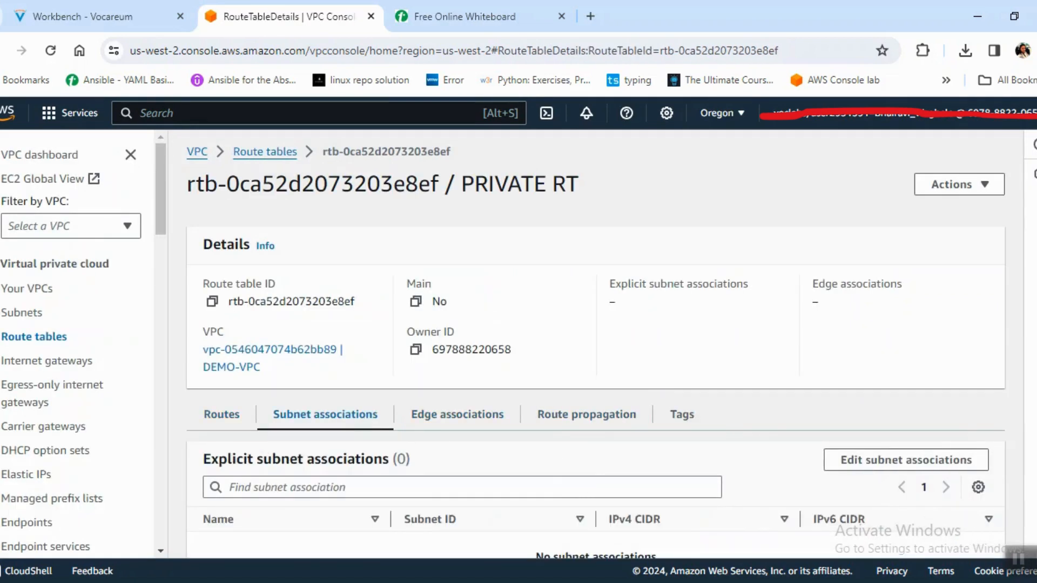
{"action": "scroll", "coordinate": [594, 346], "scroll_direction": "down", "scroll_amount": 3}
{"action": "left_click", "coordinate": [905, 323]}
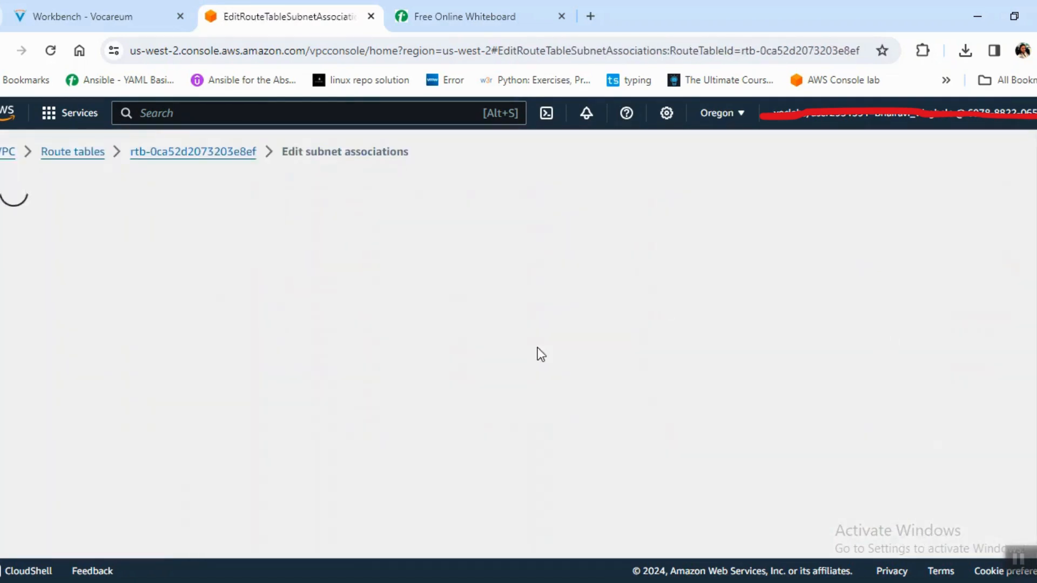
{"action": "left_click", "coordinate": [17, 332]}
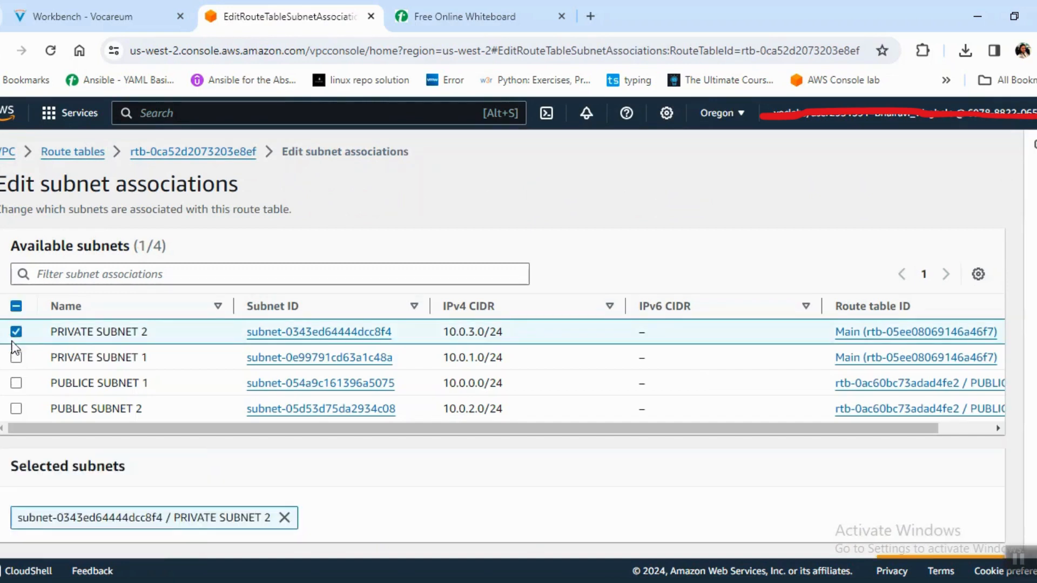
{"action": "left_click", "coordinate": [17, 357]}
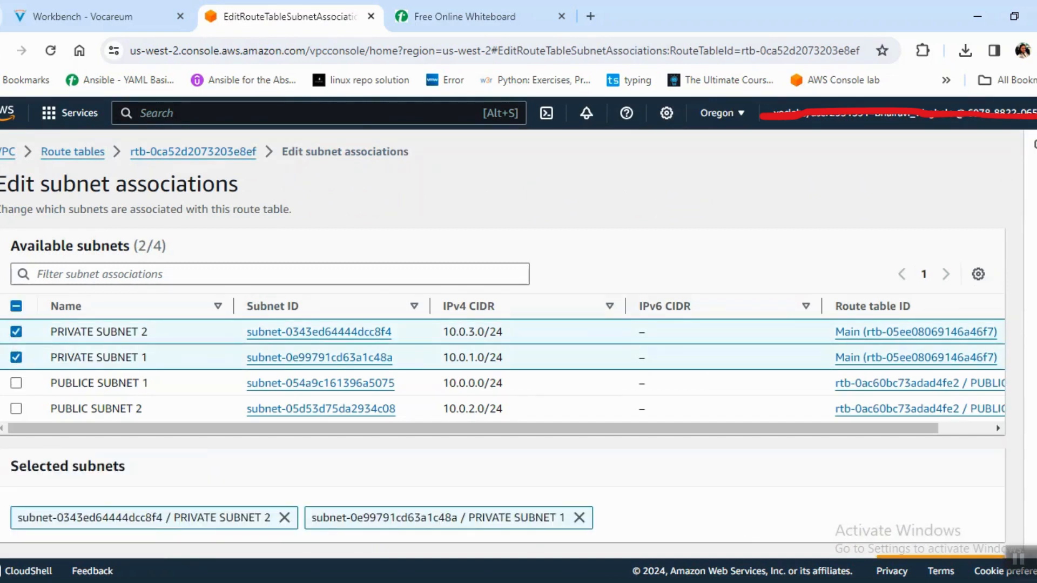
{"action": "scroll", "coordinate": [960, 511], "scroll_direction": "down", "scroll_amount": 1}
{"action": "left_click", "coordinate": [969, 536]}
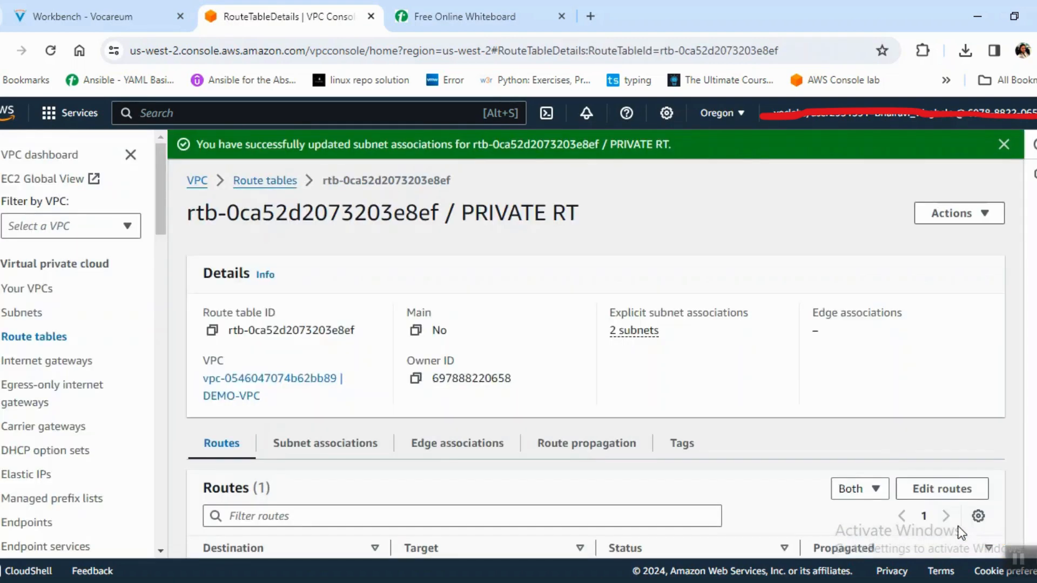
Correct the misspelled name of the 10.0.0.0/24 subnet in the subnets list to PUBLIC SUBNET 1 and save it.
{"action": "scroll", "coordinate": [595, 357], "scroll_direction": "down", "scroll_amount": 1}
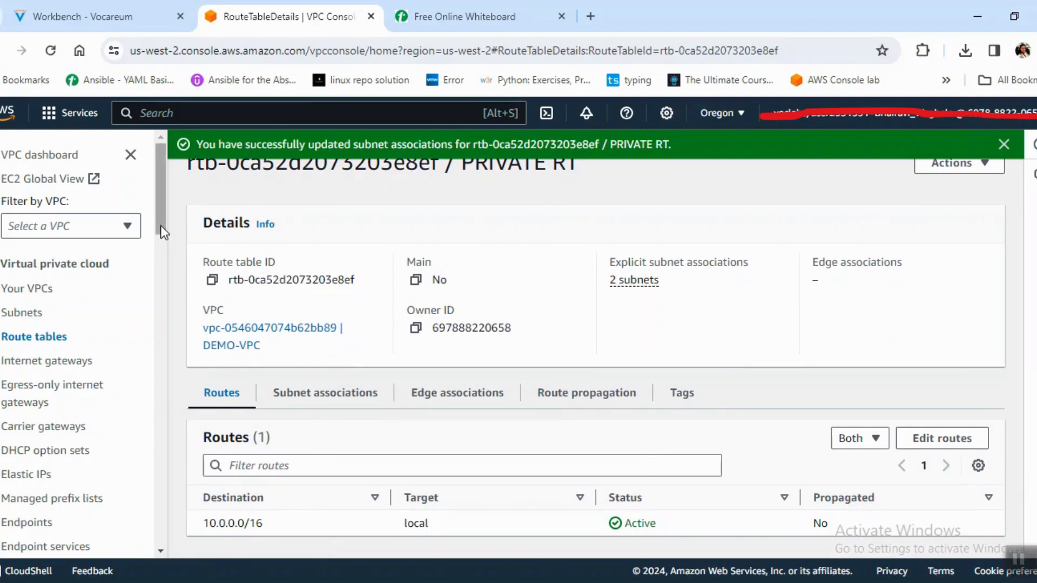
{"action": "left_click_drag", "start_coordinate": [160, 227], "coordinate": [161, 239]}
{"action": "left_click", "coordinate": [33, 250]}
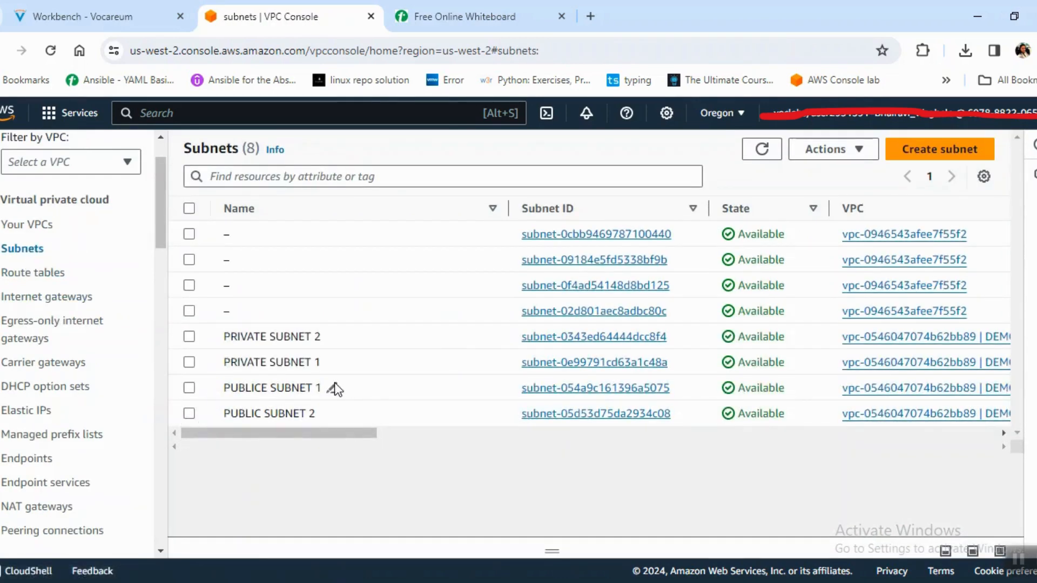
{"action": "left_click", "coordinate": [333, 388]}
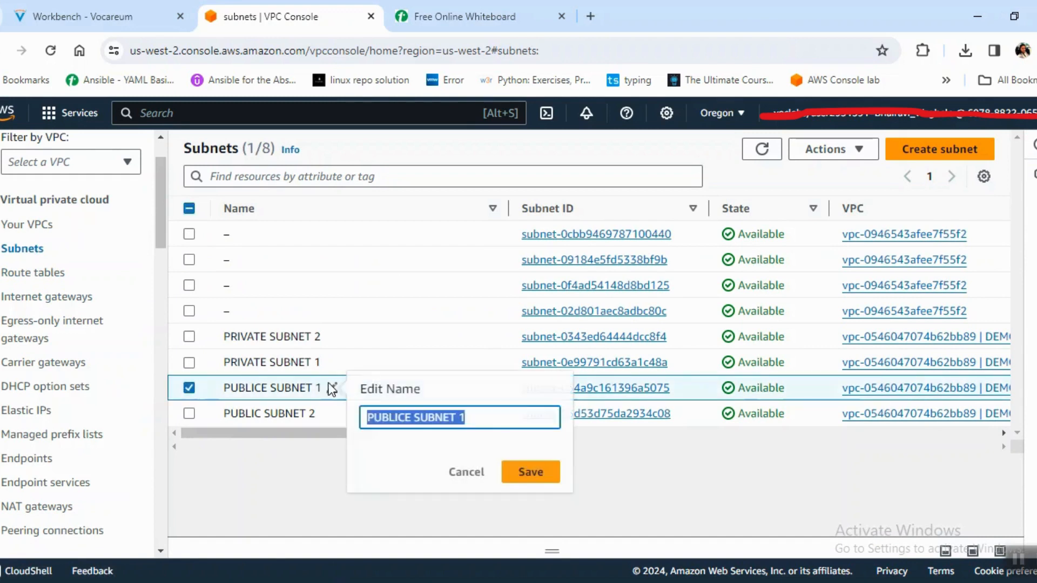
{"action": "left_click", "coordinate": [416, 421]}
{"action": "key", "text": "BackSpace"}
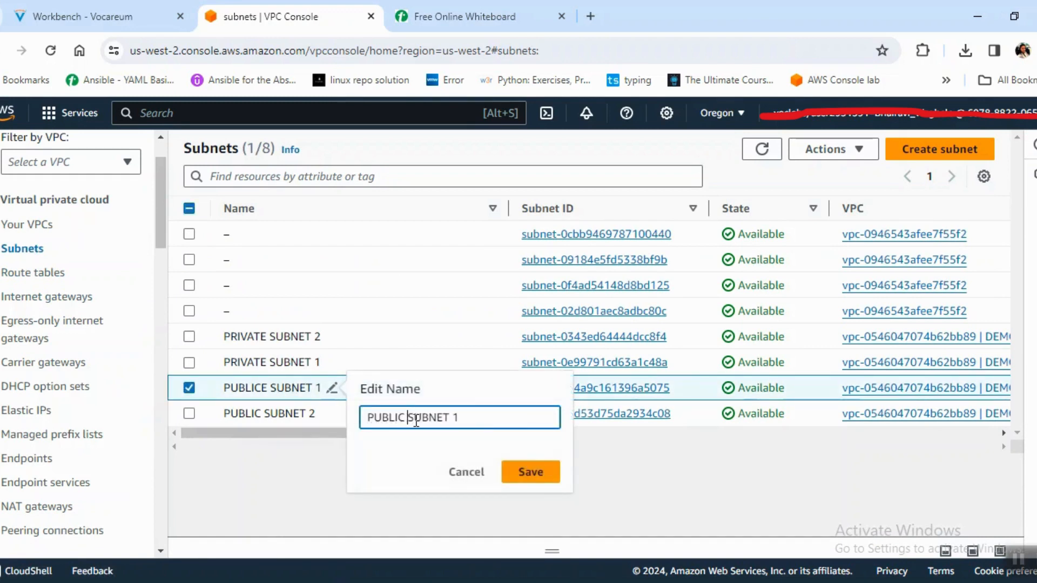
{"action": "left_click", "coordinate": [543, 480]}
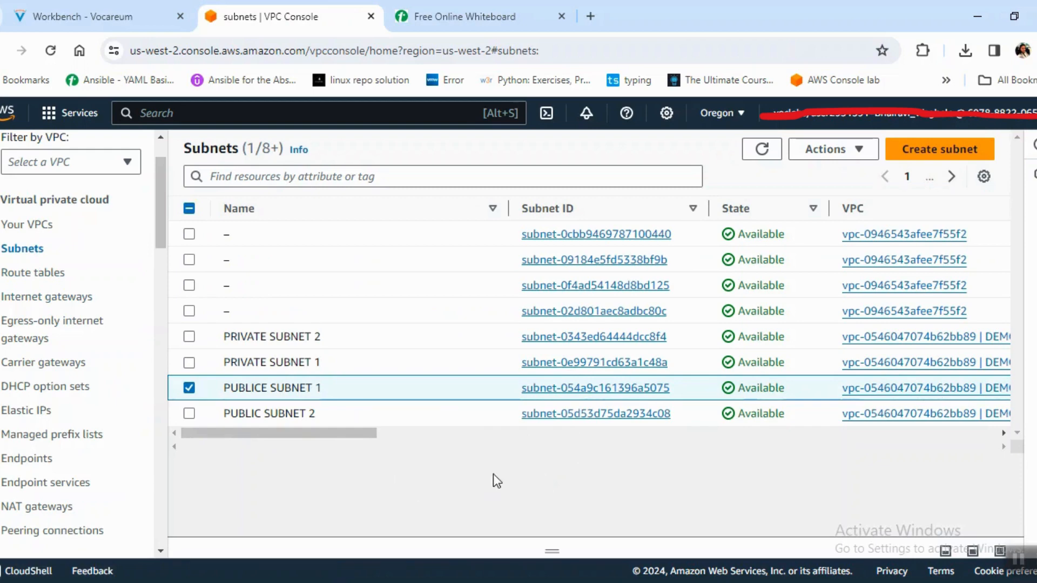
Enable auto-assign public IPv4 address in the settings of PUBLIC SUBNET 1 and save the change.
{"action": "left_click", "coordinate": [606, 392]}
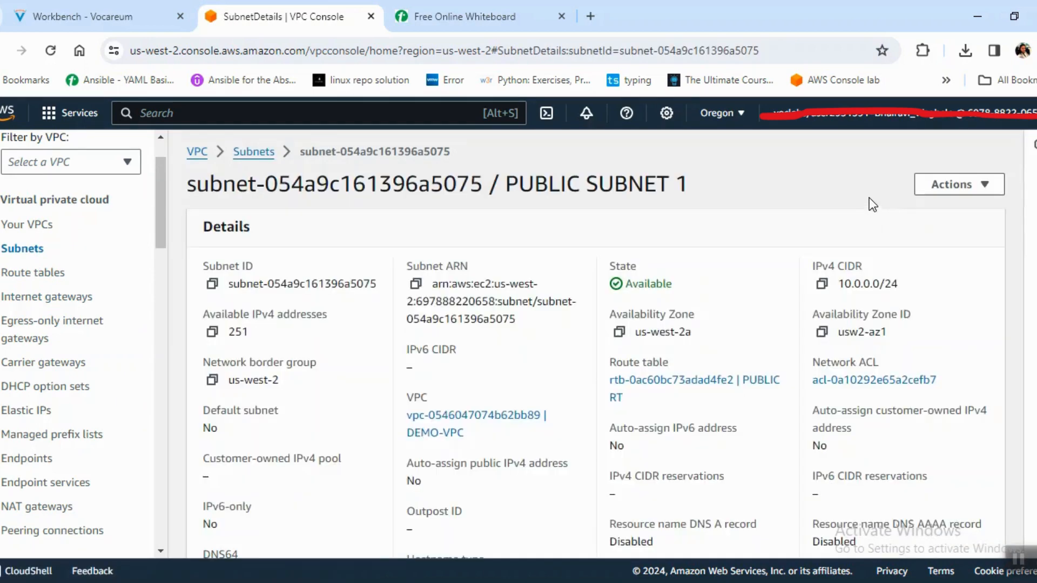
{"action": "left_click", "coordinate": [984, 188]}
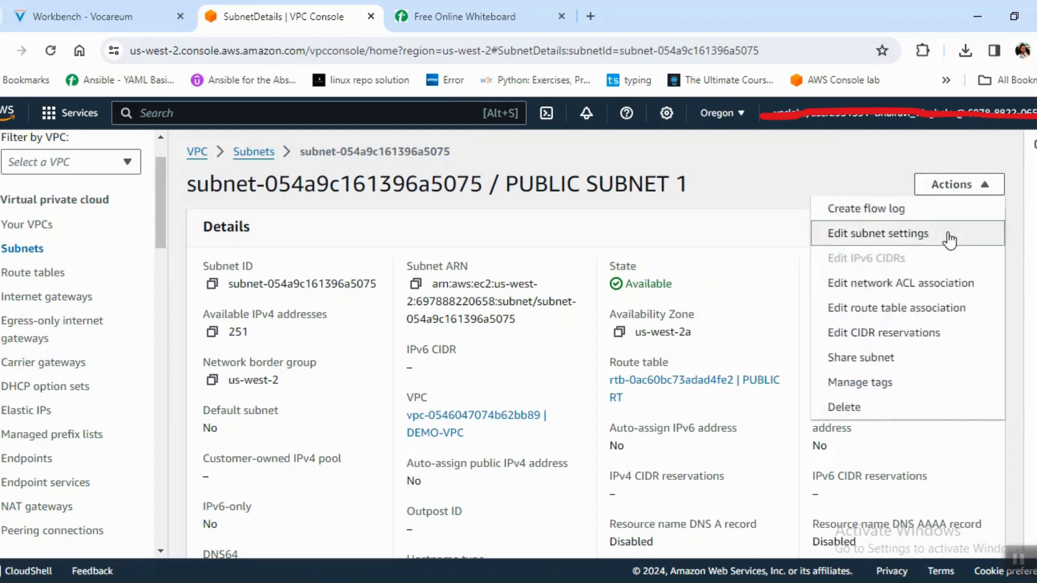
{"action": "left_click", "coordinate": [949, 240]}
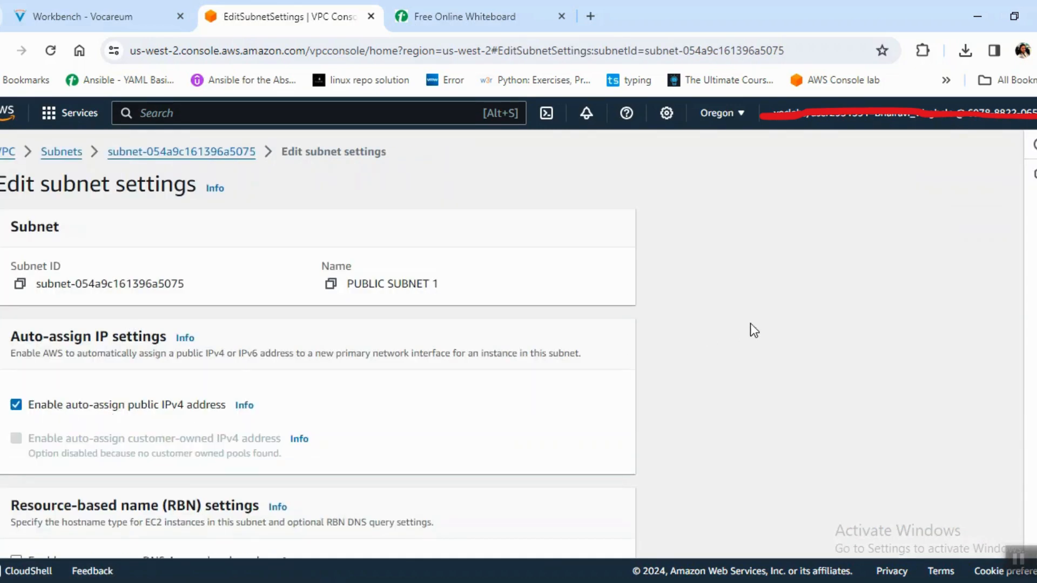
{"action": "scroll", "coordinate": [318, 344], "scroll_direction": "down", "scroll_amount": 5}
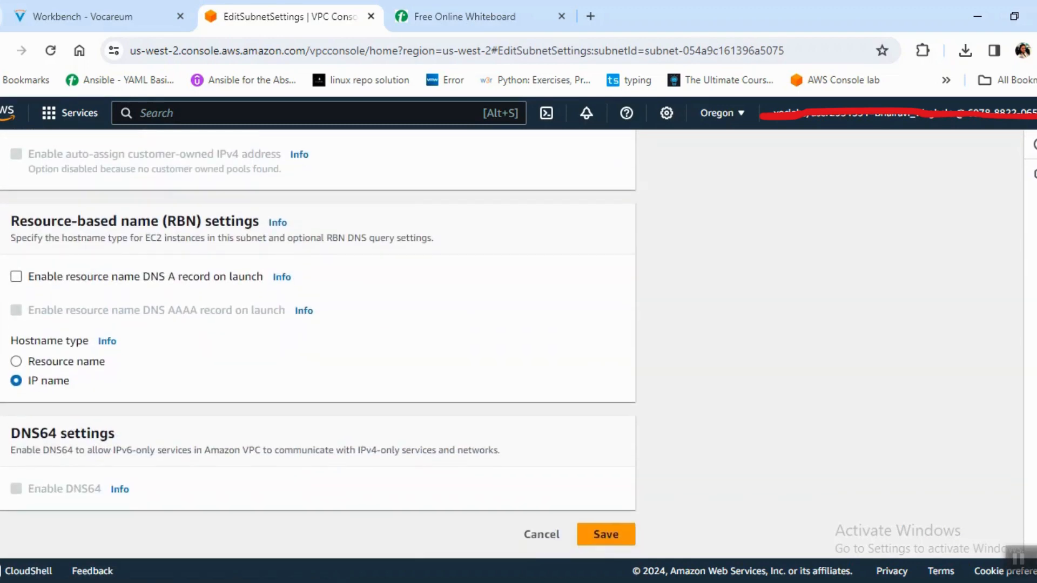
{"action": "left_click", "coordinate": [598, 529]}
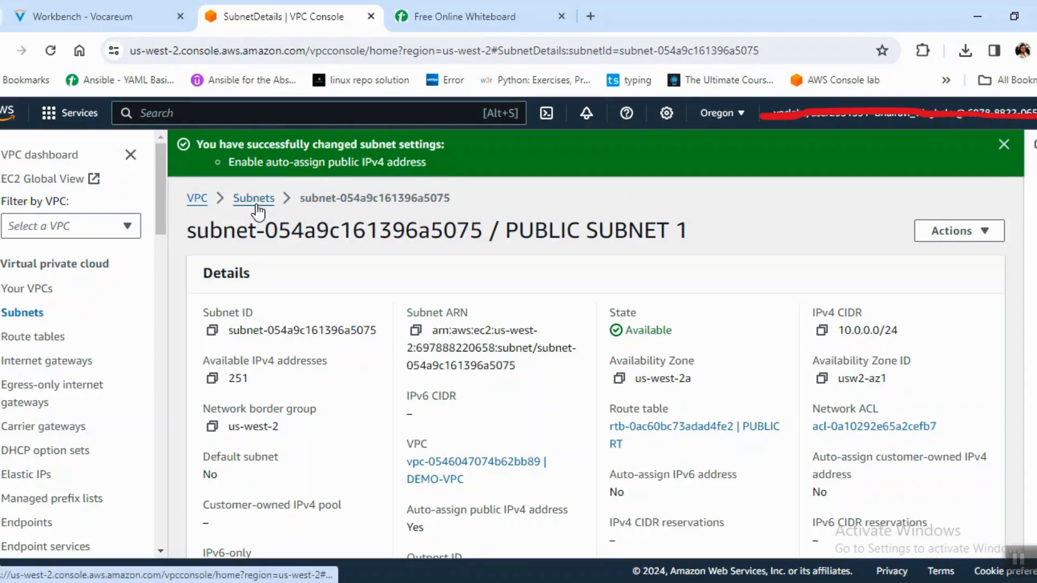
Return to the subnets list, select only PUBLIC SUBNET 2 and open its details page.
{"action": "left_click", "coordinate": [254, 199]}
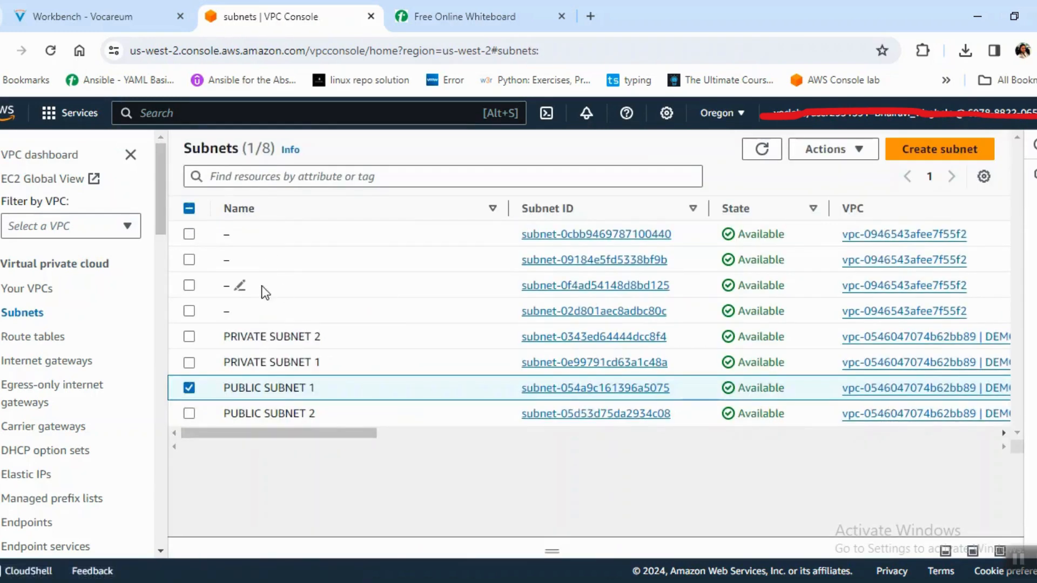
{"action": "left_click", "coordinate": [189, 414]}
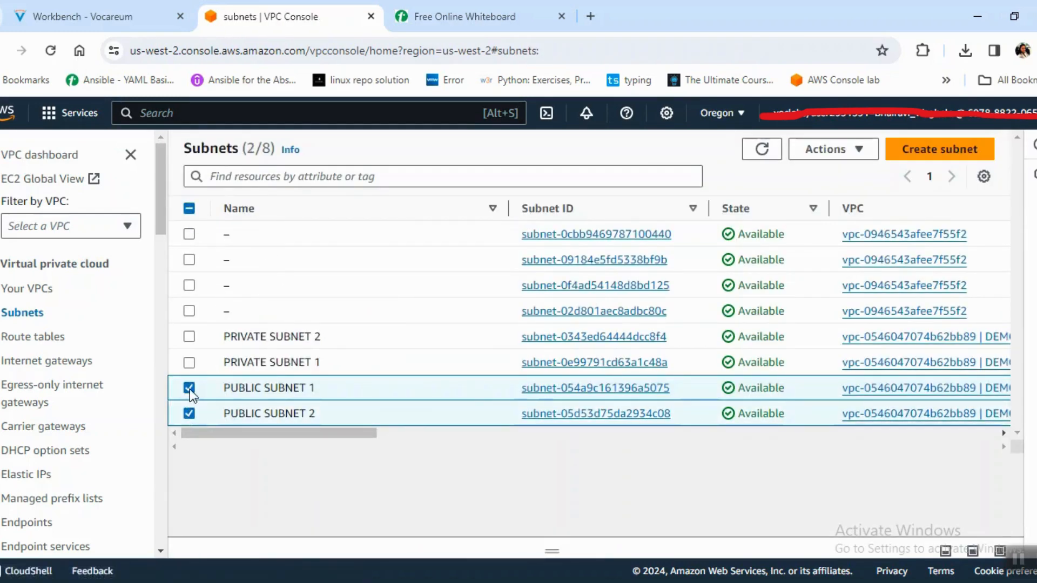
{"action": "left_click", "coordinate": [189, 387]}
{"action": "left_click", "coordinate": [558, 419]}
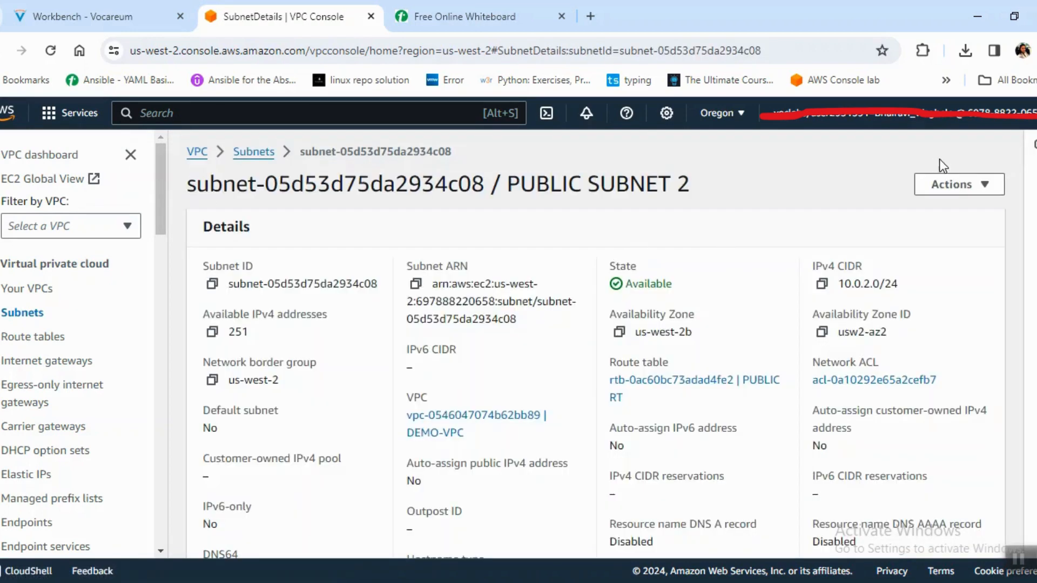
Enable auto-assign public IPv4 address in the settings of PUBLIC SUBNET 2 and save the change.
{"action": "left_click", "coordinate": [949, 185]}
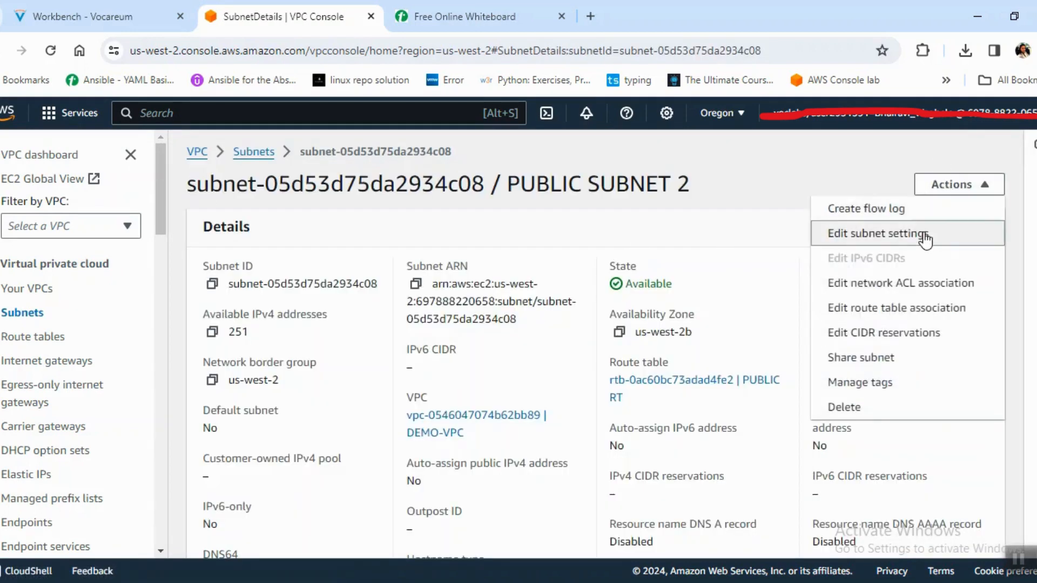
{"action": "left_click", "coordinate": [925, 236]}
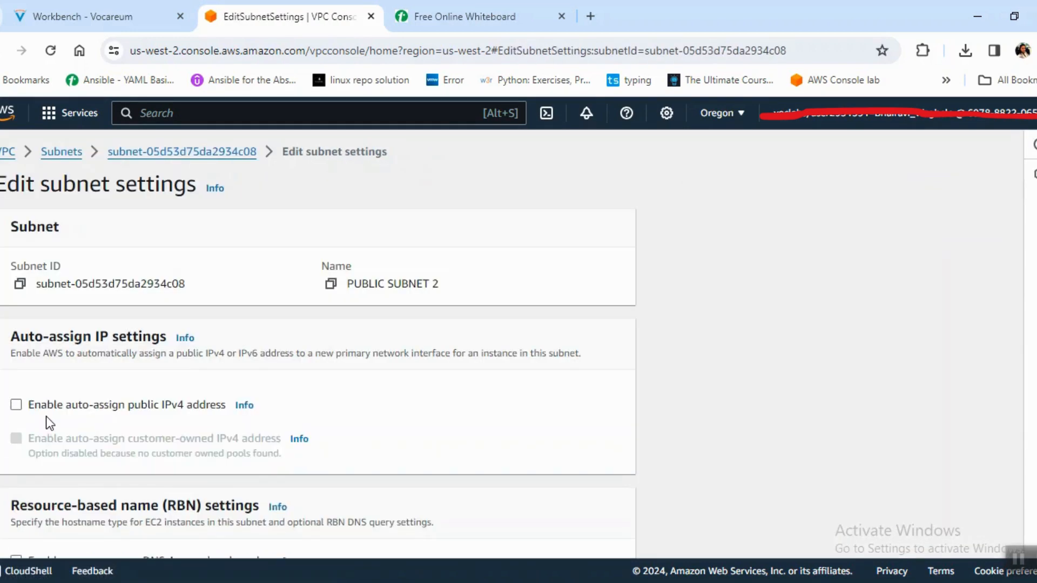
{"action": "left_click", "coordinate": [93, 402]}
{"action": "scroll", "coordinate": [317, 344], "scroll_direction": "down", "scroll_amount": 5}
{"action": "left_click", "coordinate": [600, 553]}
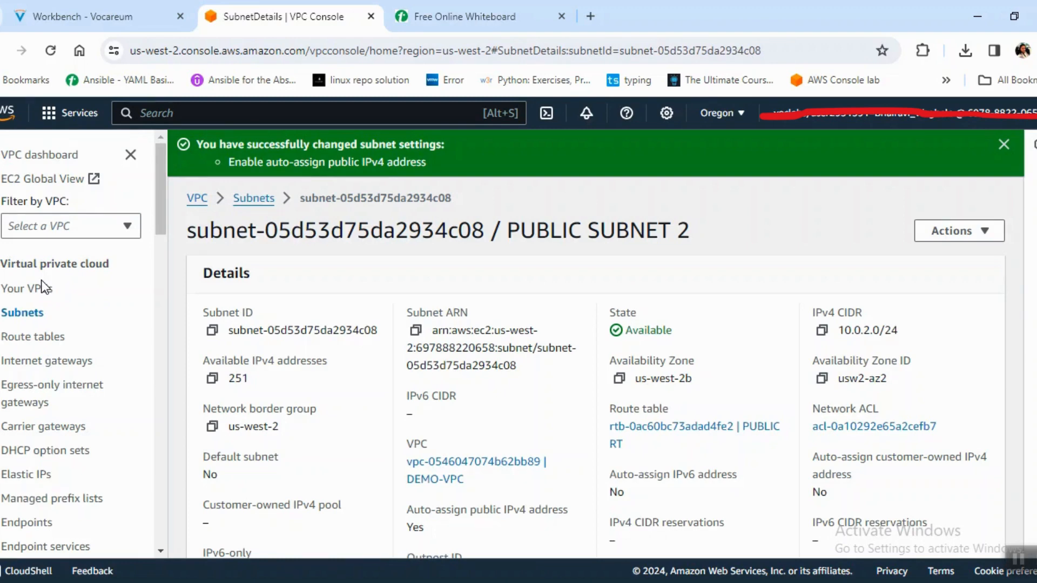
Examine the DEMO-VPC resource map and compare its subnets, route tables and network connections with the whiteboard architecture diagram.
{"action": "left_click", "coordinate": [44, 287]}
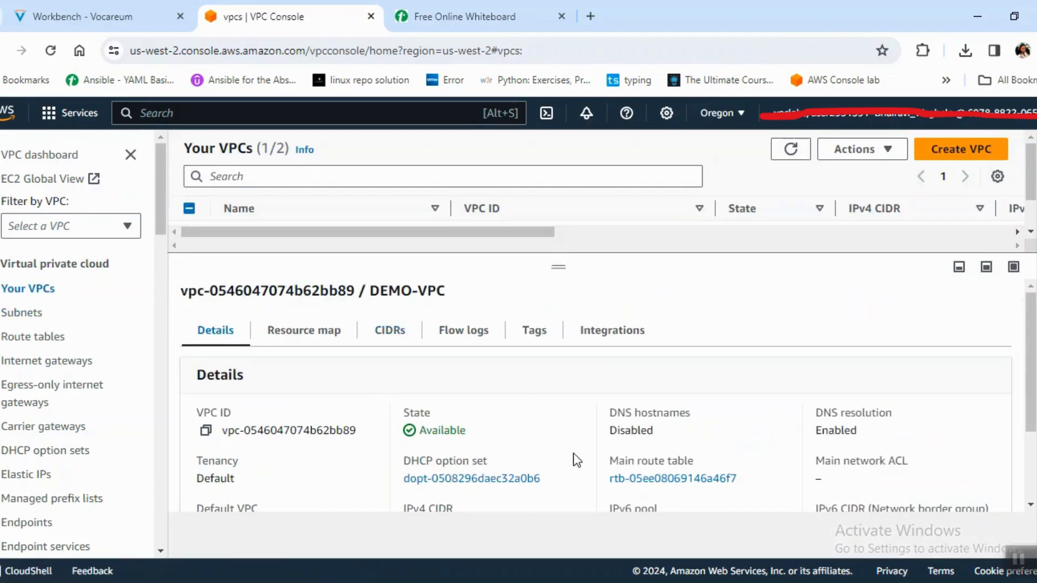
{"action": "left_click", "coordinate": [328, 346]}
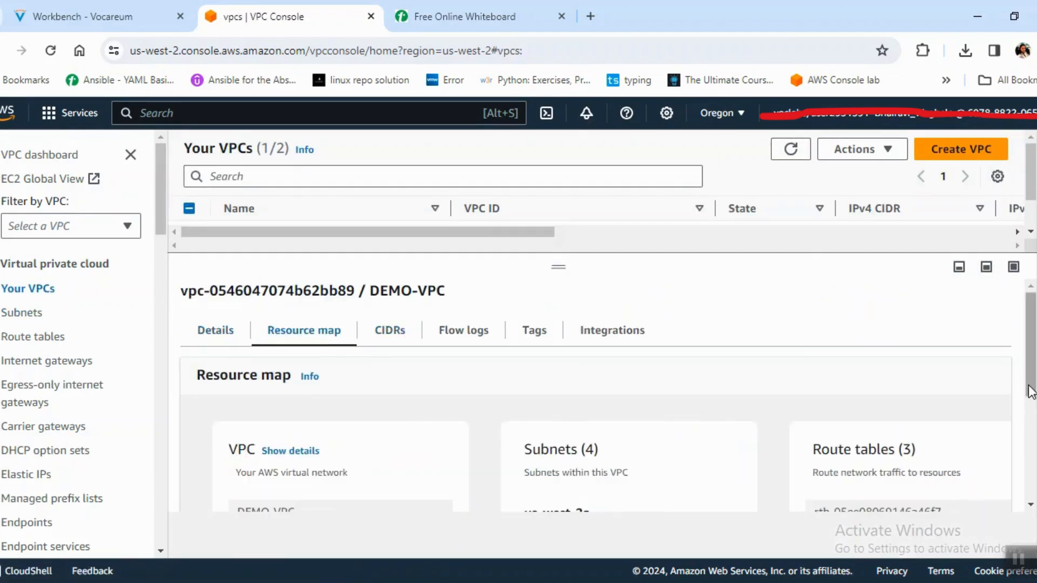
{"action": "left_click_drag", "start_coordinate": [1031, 400], "coordinate": [1032, 483]}
{"action": "scroll", "coordinate": [927, 415], "scroll_direction": "up", "scroll_amount": 1}
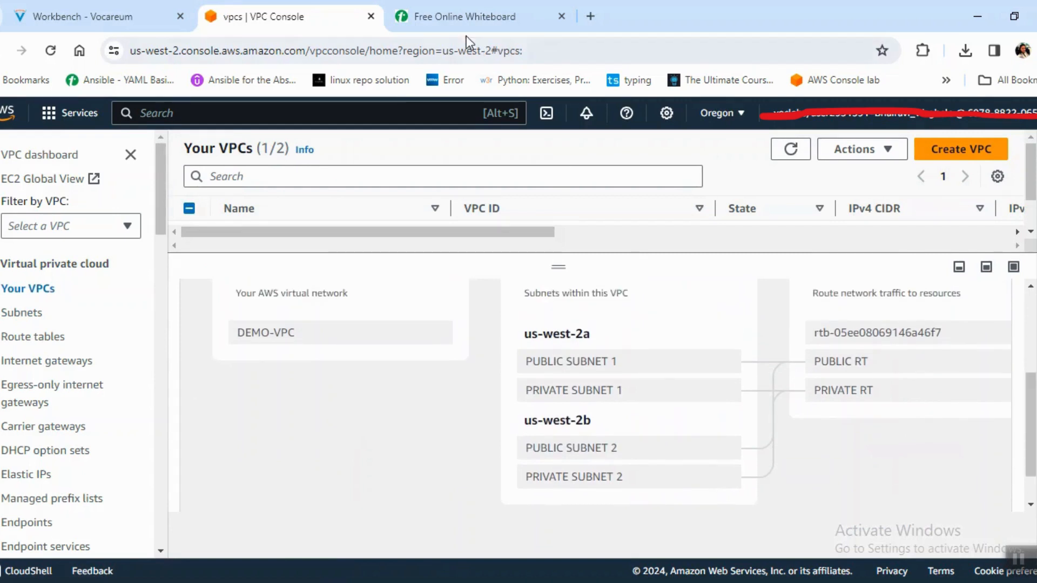
{"action": "left_click", "coordinate": [455, 15]}
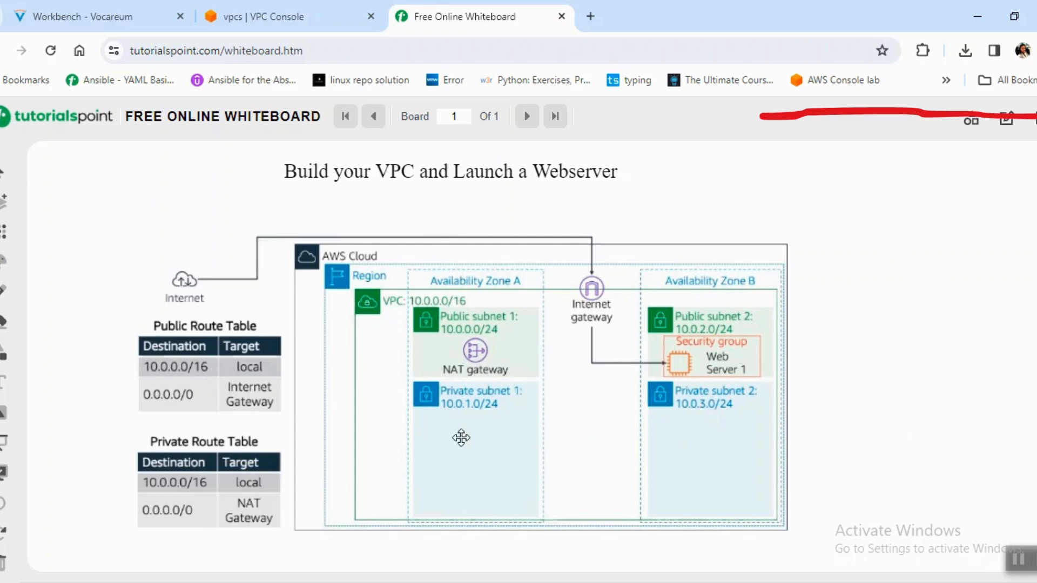
{"action": "left_click", "coordinate": [319, 11]}
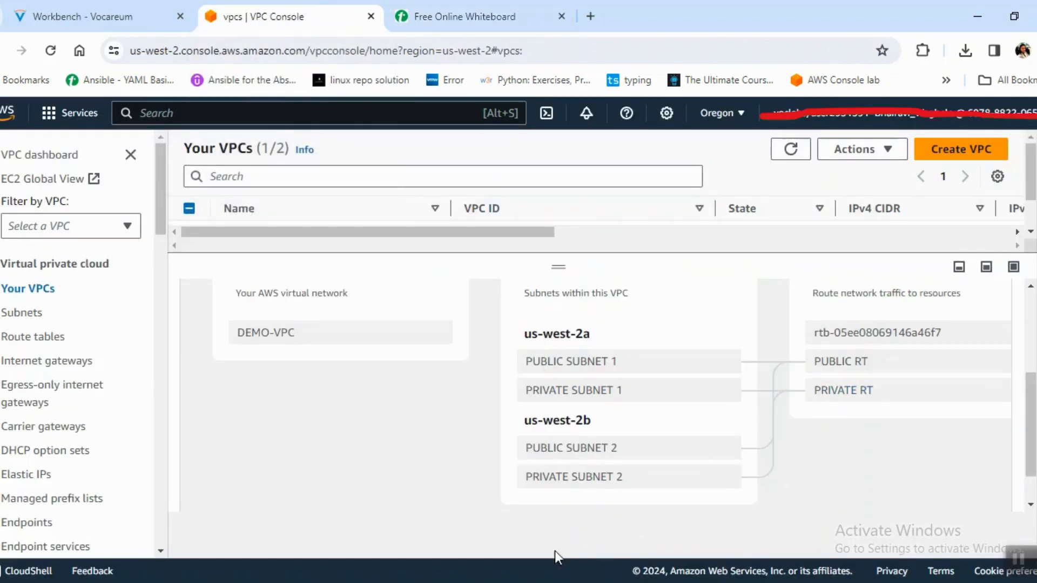
{"action": "left_click_drag", "start_coordinate": [1032, 459], "coordinate": [1032, 485]}
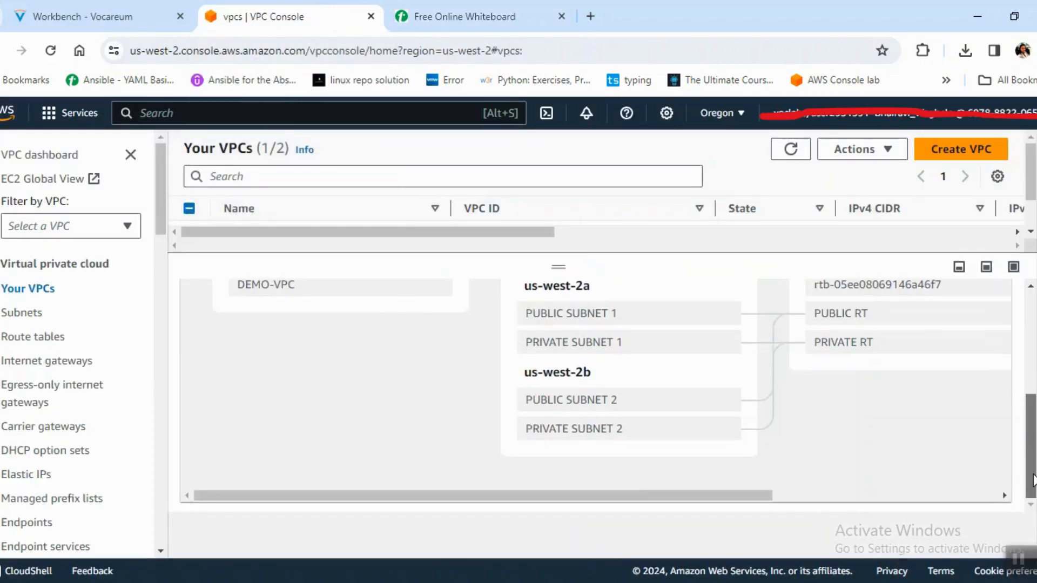
{"action": "left_click_drag", "start_coordinate": [636, 493], "coordinate": [752, 521]}
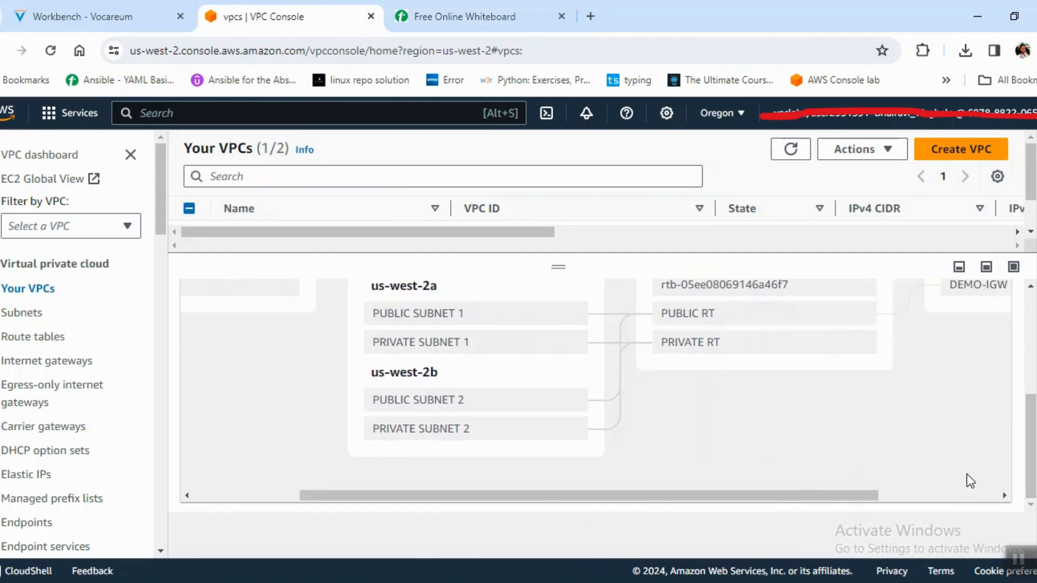
{"action": "left_click_drag", "start_coordinate": [1030, 473], "coordinate": [1029, 439]}
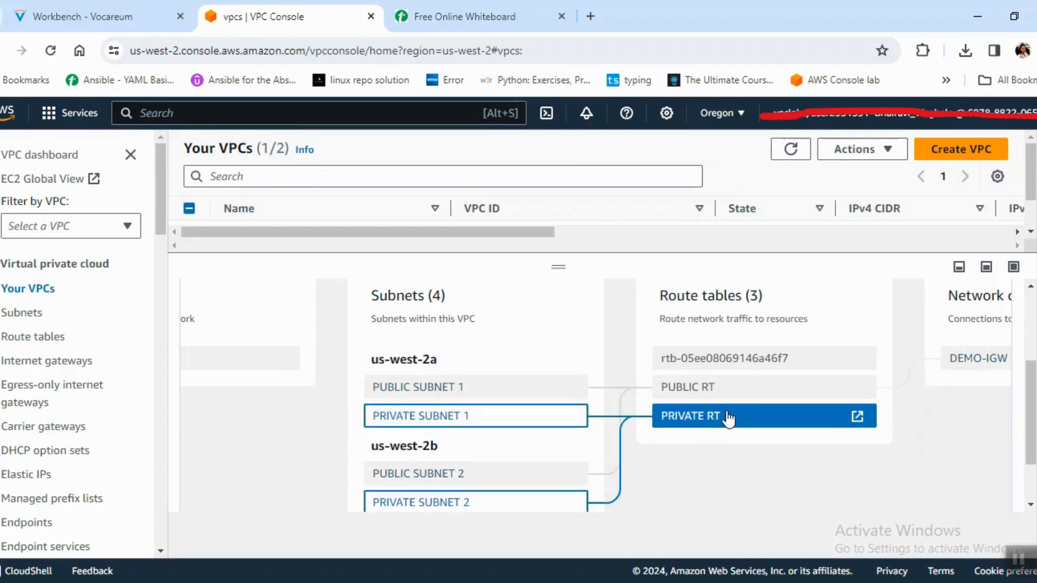
Start a new NAT gateway named DEMO-NATGW and place it in PUBLIC SUBNET 1.
{"action": "left_click", "coordinate": [24, 339]}
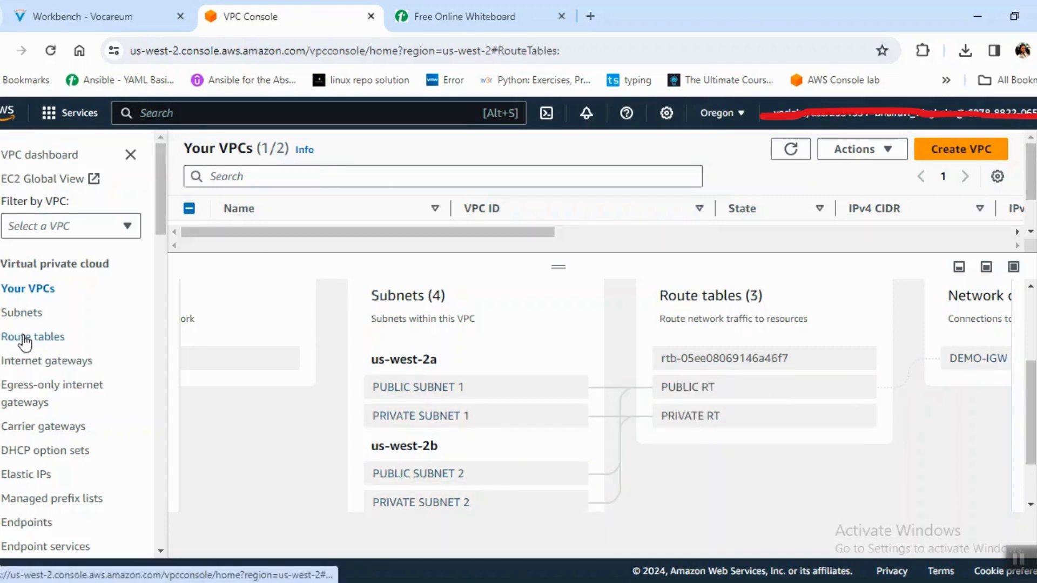
{"action": "left_click_drag", "start_coordinate": [161, 220], "coordinate": [163, 310]}
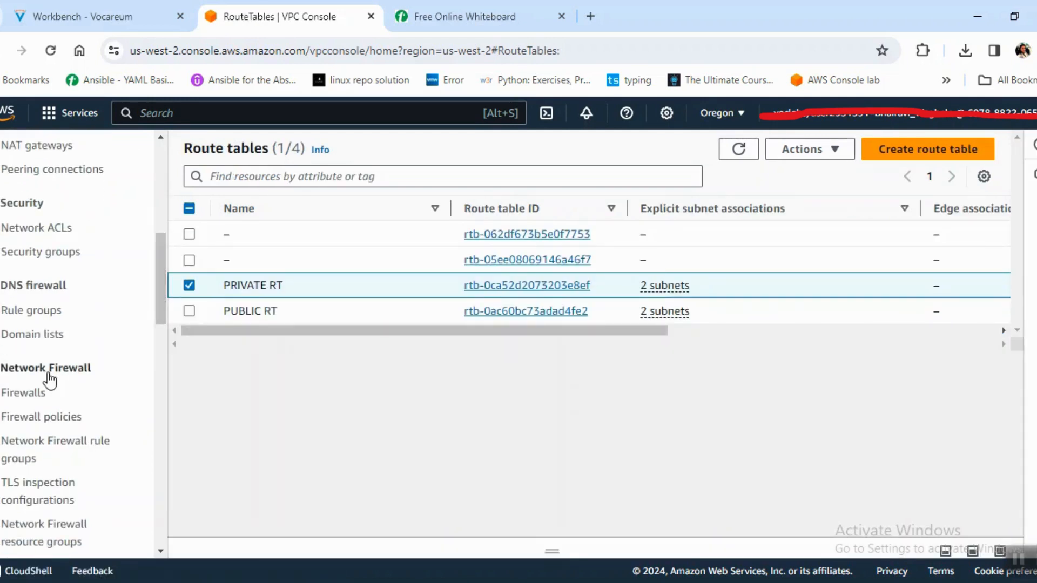
{"action": "left_click", "coordinate": [41, 147]}
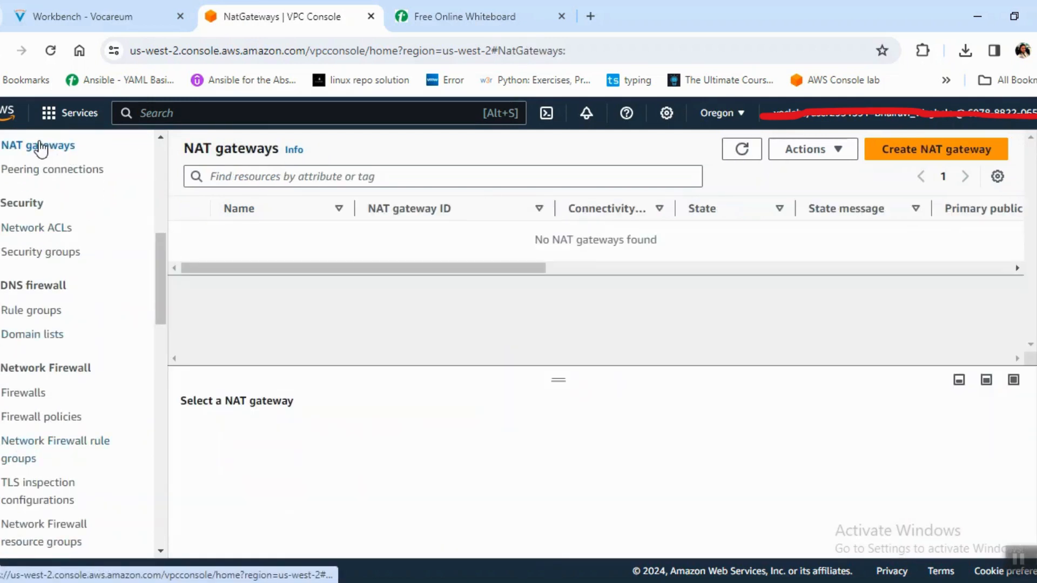
{"action": "left_click", "coordinate": [942, 155]}
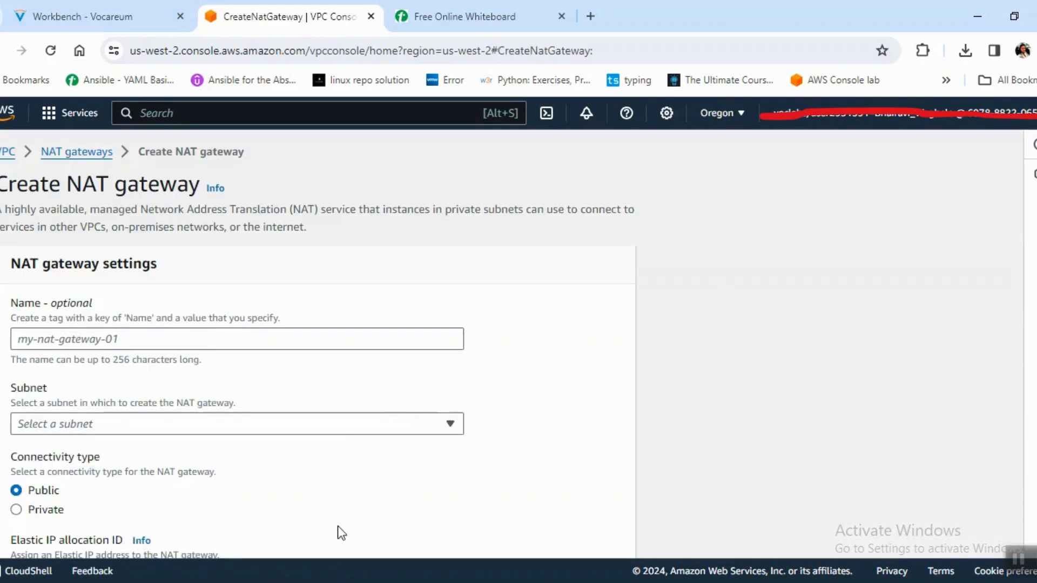
{"action": "left_click", "coordinate": [280, 340]}
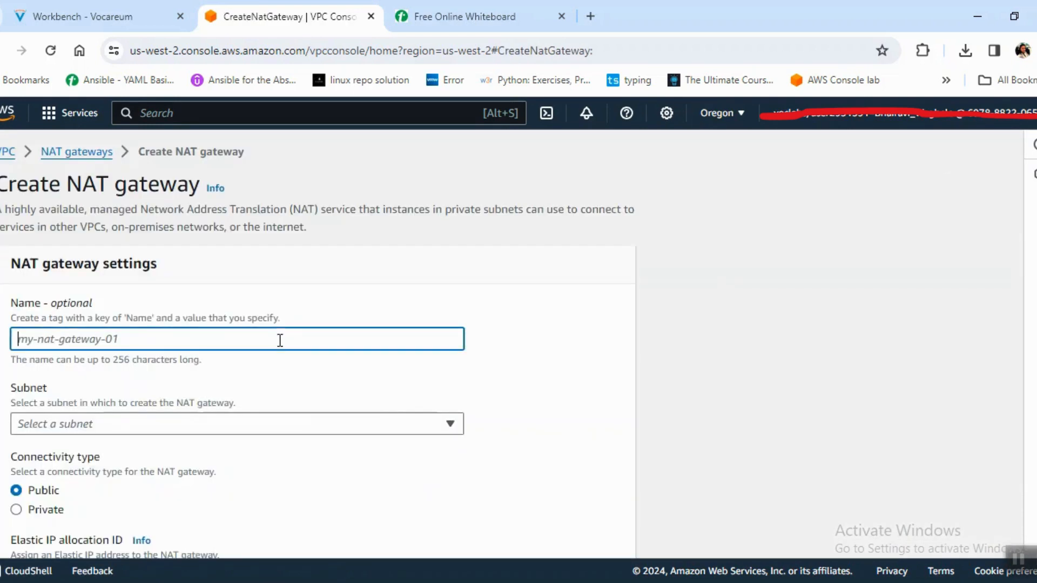
{"action": "type", "text": "DEMO-"}
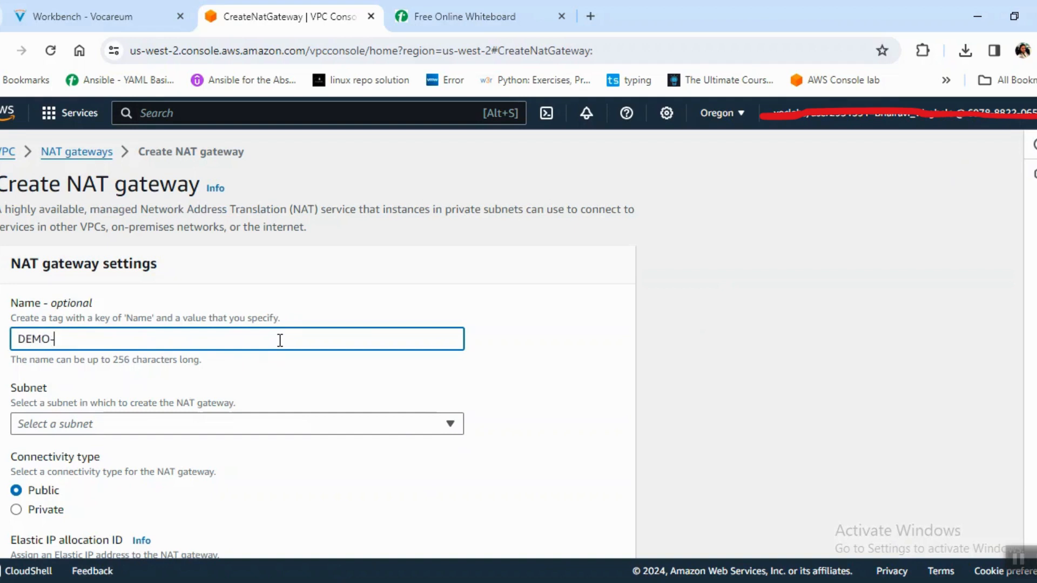
{"action": "type", "text": "NTG"}
{"action": "type", "text": "A"}
{"action": "left_click", "coordinate": [195, 422]}
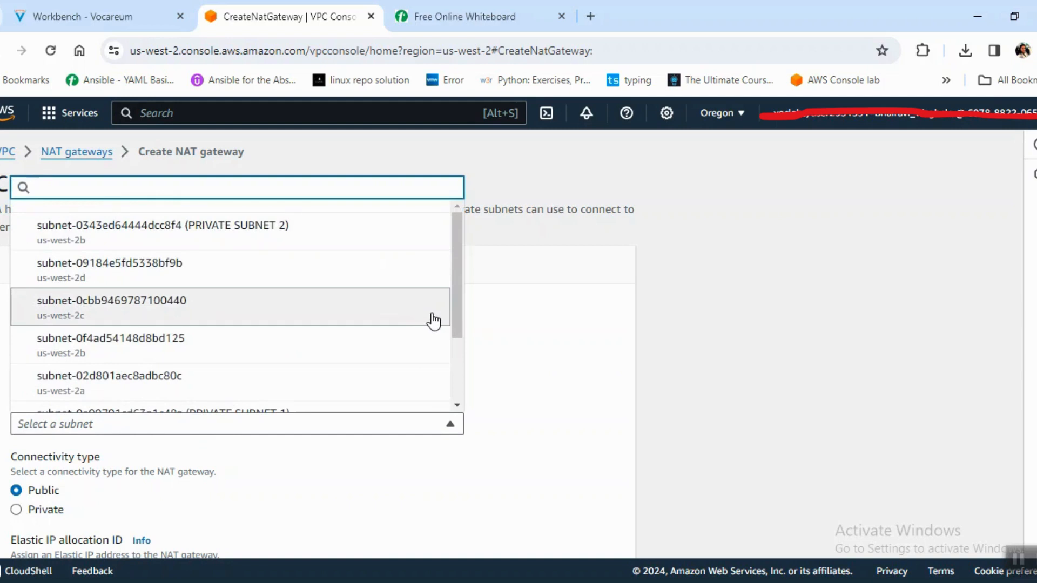
{"action": "left_click_drag", "start_coordinate": [455, 307], "coordinate": [460, 378]}
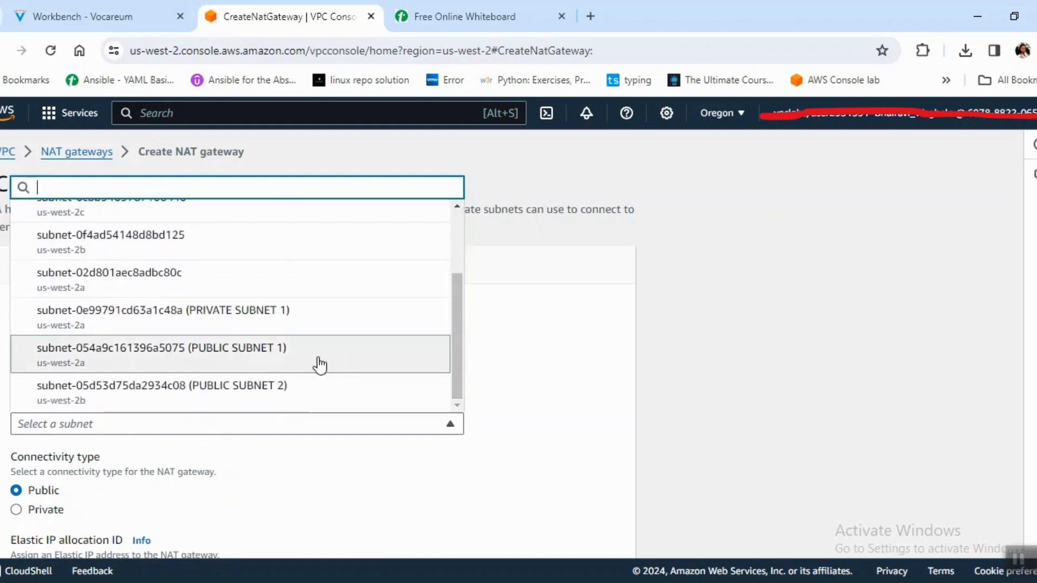
{"action": "left_click", "coordinate": [319, 363]}
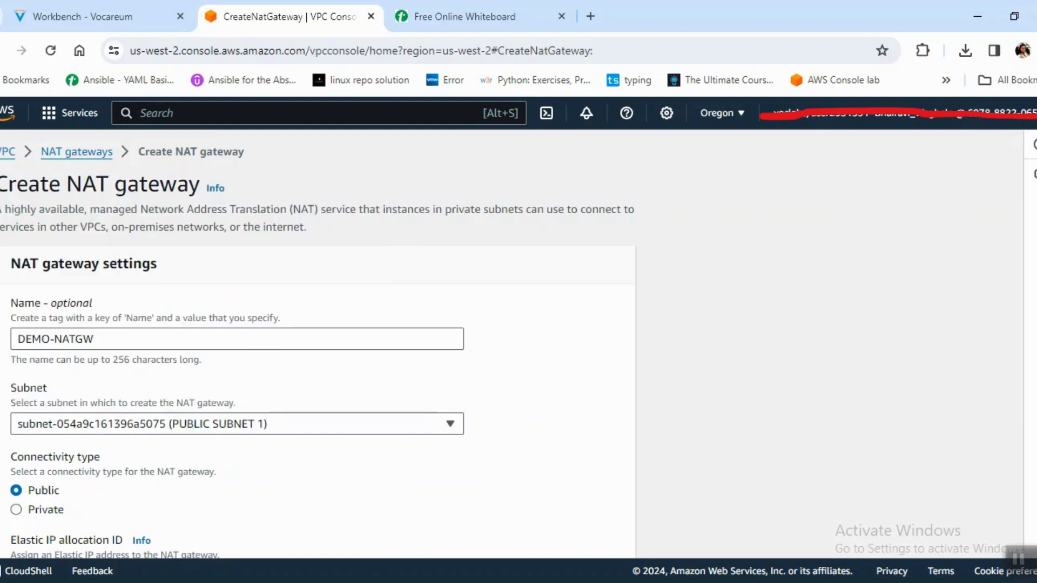
Check the NAT gateway's placement in the whiteboard diagram, then allocate an Elastic IP for DEMO-NATGW and create the gateway.
{"action": "scroll", "coordinate": [319, 351], "scroll_direction": "down", "scroll_amount": 4}
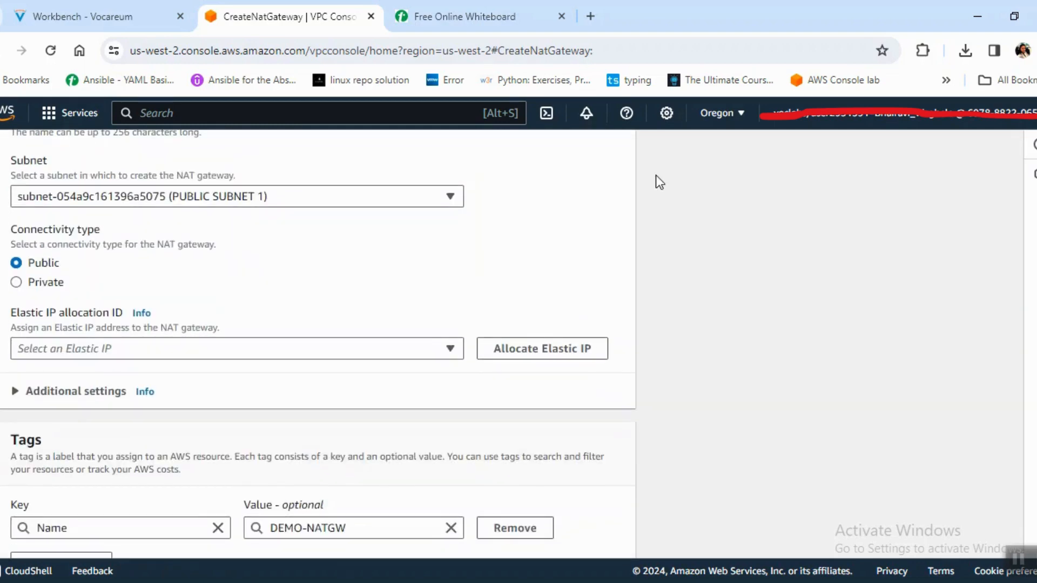
{"action": "left_click", "coordinate": [440, 19]}
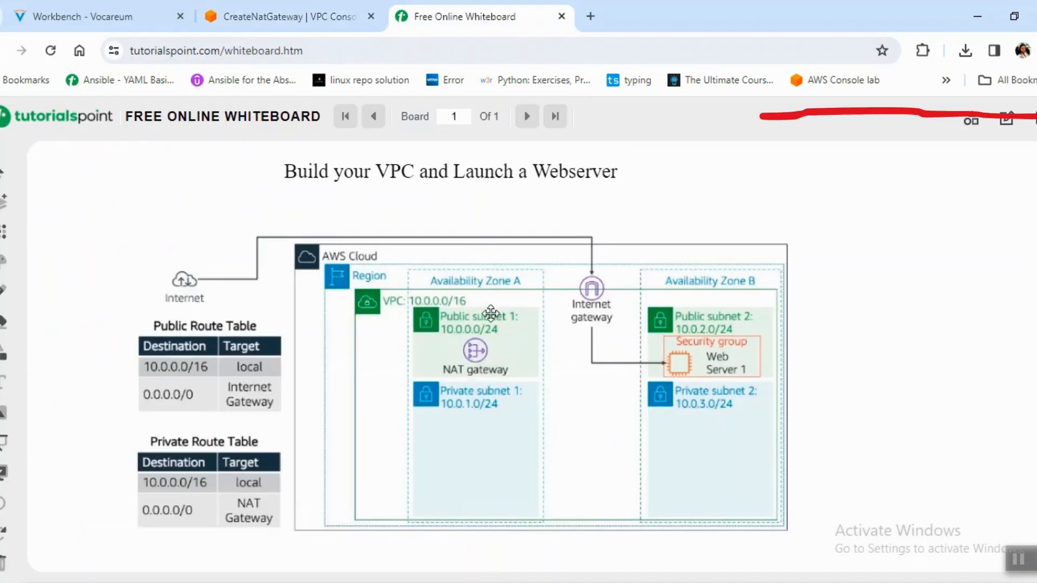
{"action": "left_click", "coordinate": [300, 11]}
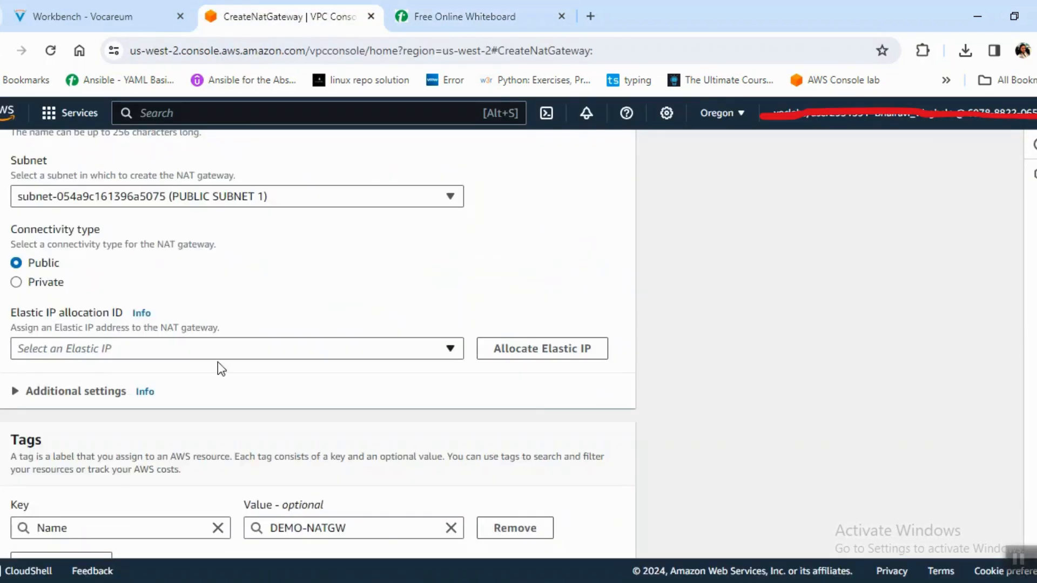
{"action": "left_click", "coordinate": [548, 360]}
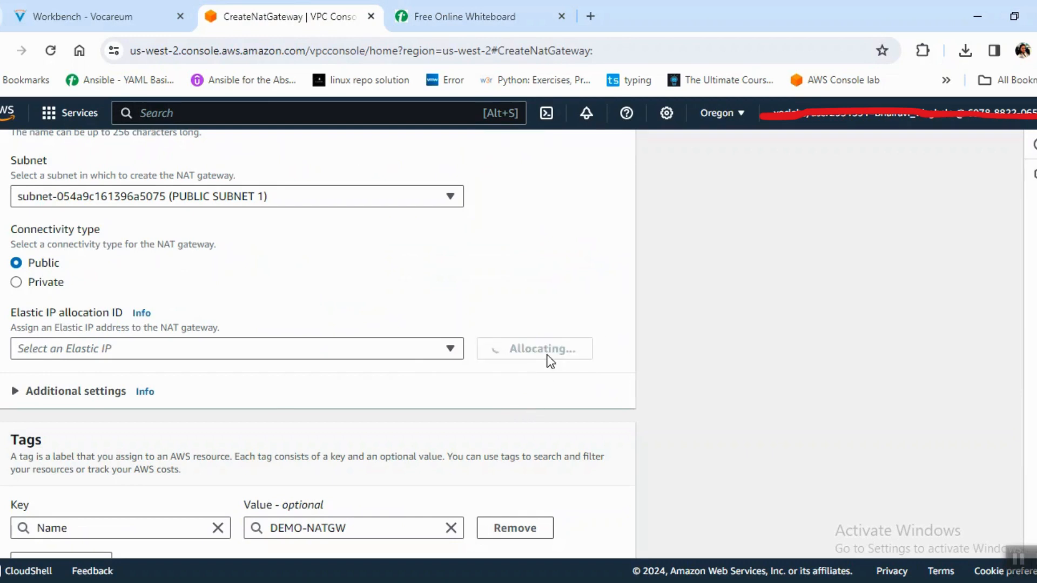
{"action": "scroll", "coordinate": [318, 357], "scroll_direction": "down", "scroll_amount": 2}
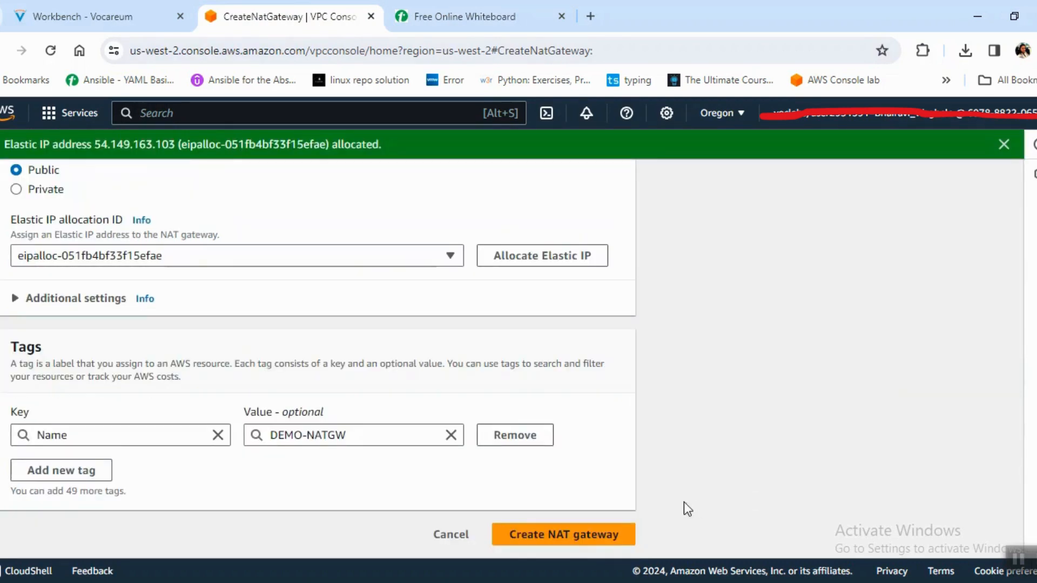
{"action": "left_click", "coordinate": [583, 538]}
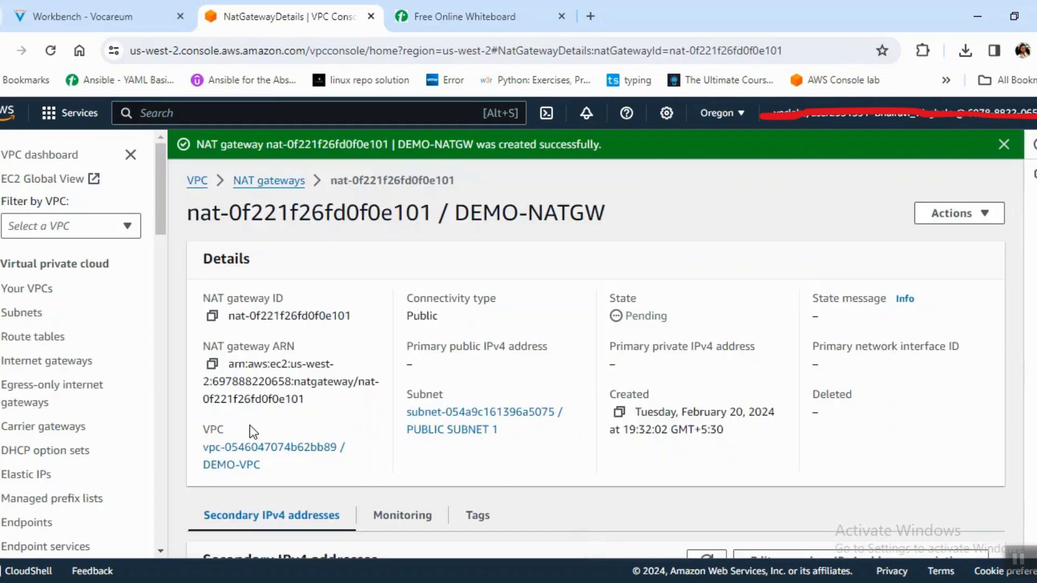
Open the details page of the PRIVATE RT route table and go to its routes.
{"action": "left_click", "coordinate": [17, 337]}
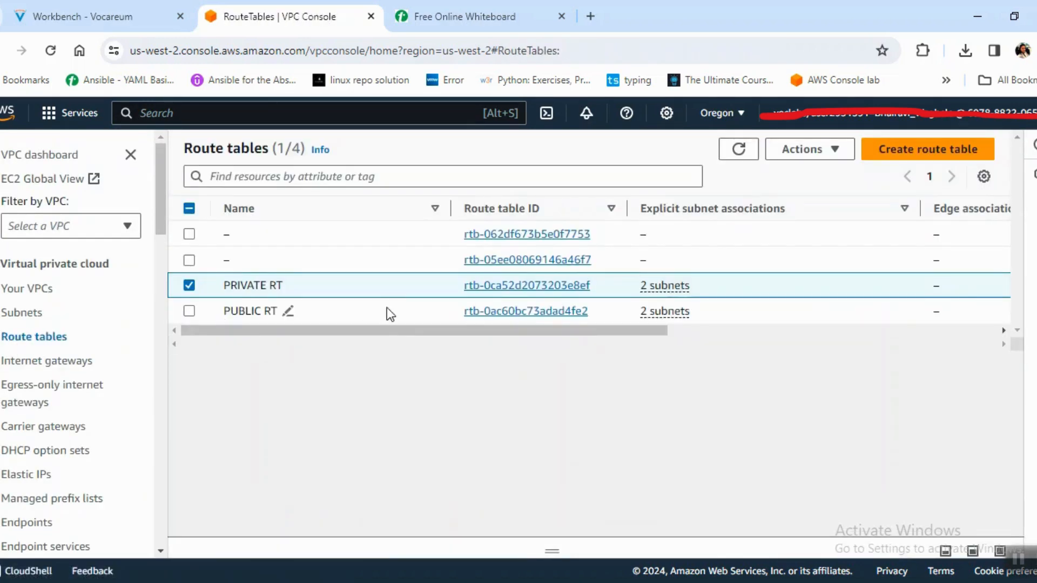
{"action": "left_click", "coordinate": [540, 286]}
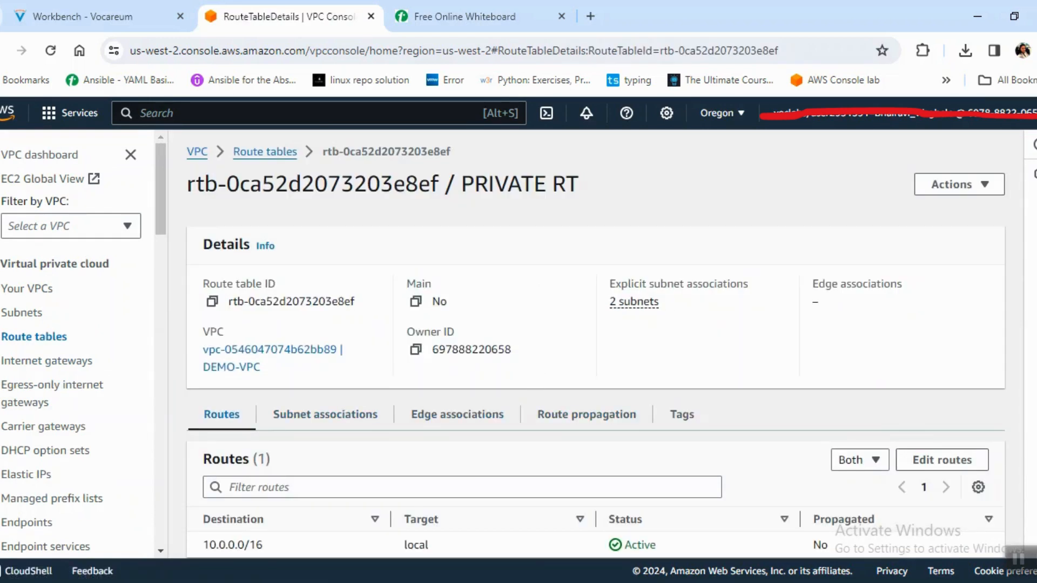
{"action": "scroll", "coordinate": [962, 440], "scroll_direction": "down", "scroll_amount": 1}
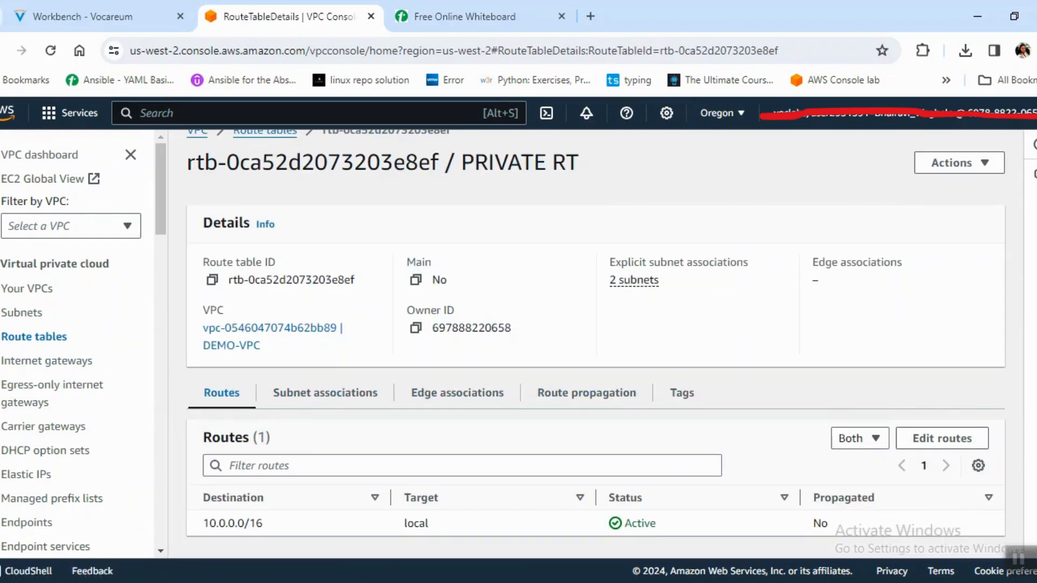
Add a route to the PRIVATE RT route table with destination 0.0.0.0/0 and the DEMO-NATGW NAT gateway as target, and save it.
{"action": "left_click", "coordinate": [962, 440]}
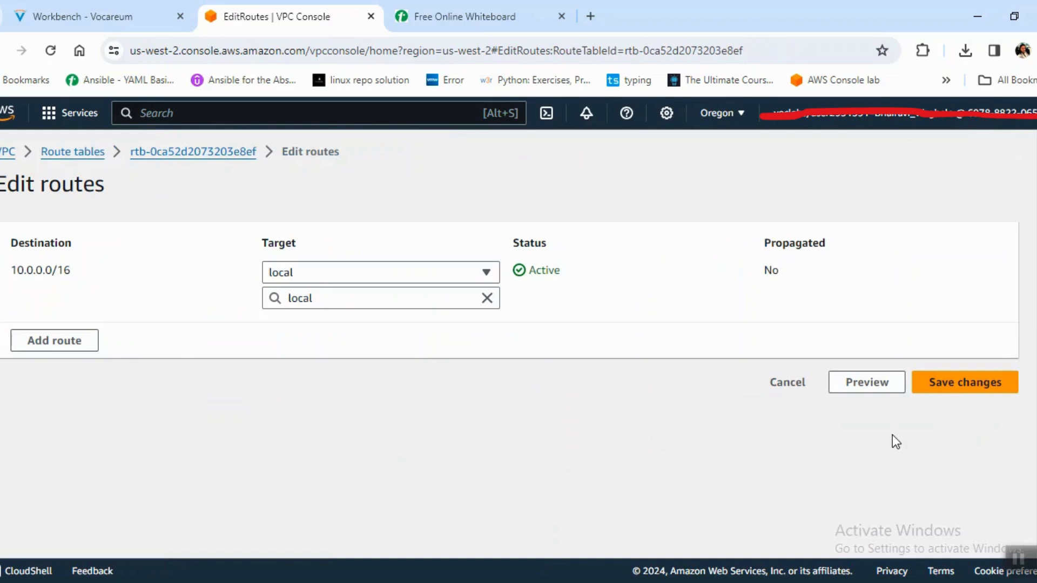
{"action": "left_click", "coordinate": [58, 342]}
{"action": "left_click", "coordinate": [113, 326]}
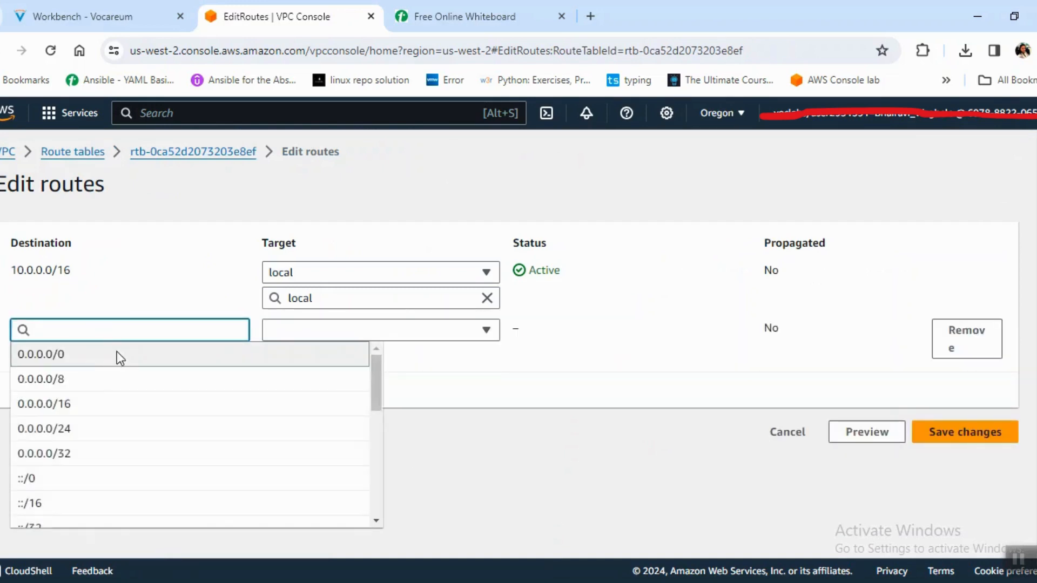
{"action": "left_click", "coordinate": [116, 352]}
{"action": "left_click", "coordinate": [348, 341]}
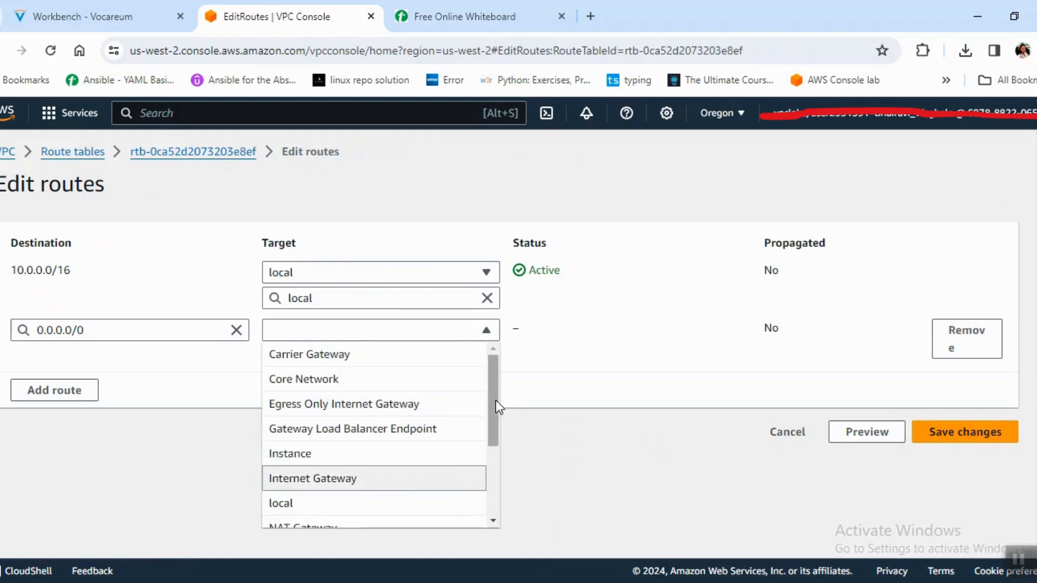
{"action": "scroll", "coordinate": [491, 456], "scroll_direction": "down", "scroll_amount": 2}
{"action": "left_click", "coordinate": [364, 427]}
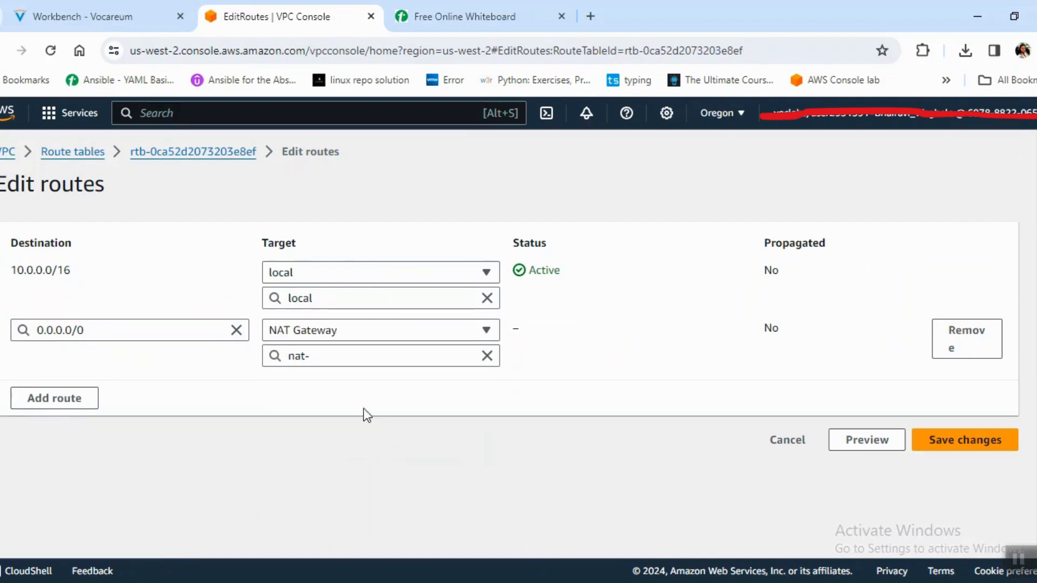
{"action": "left_click", "coordinate": [417, 353]}
{"action": "left_click", "coordinate": [449, 405]}
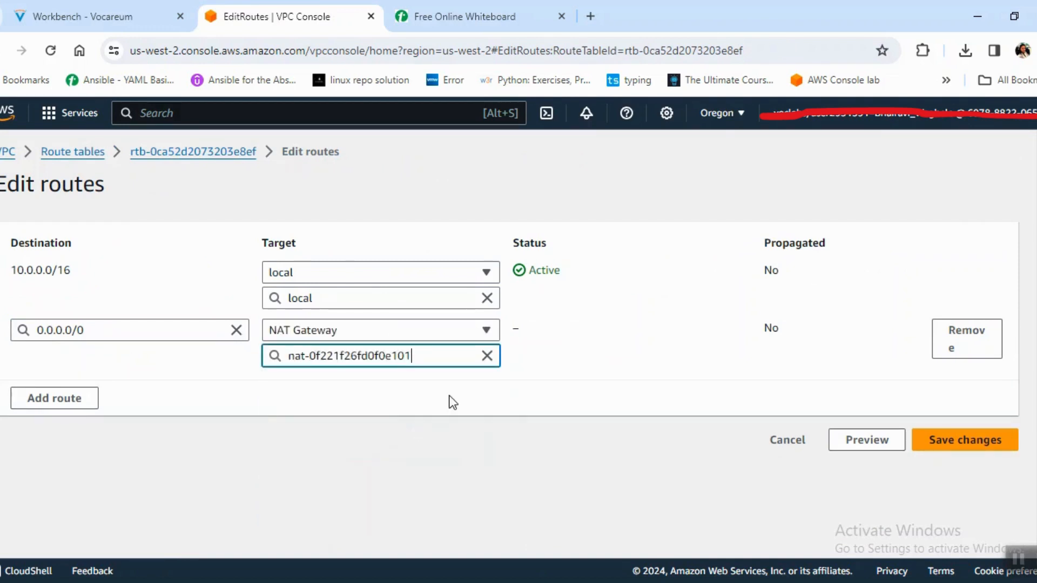
{"action": "left_click", "coordinate": [953, 457]}
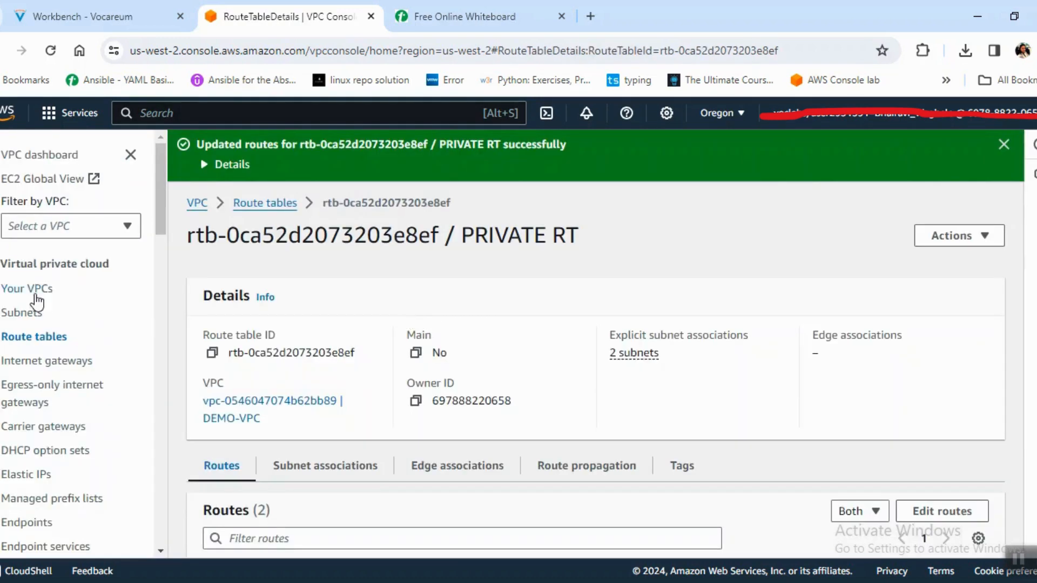
Examine the DEMO-VPC resource map, following the subnets through their route tables to the network connections.
{"action": "left_click", "coordinate": [34, 291]}
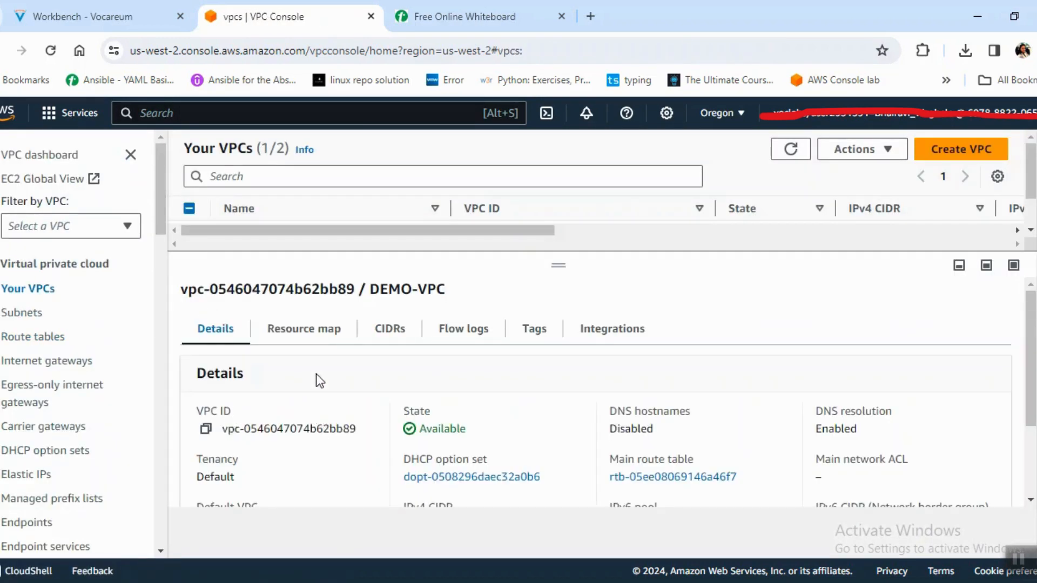
{"action": "left_click", "coordinate": [318, 344]}
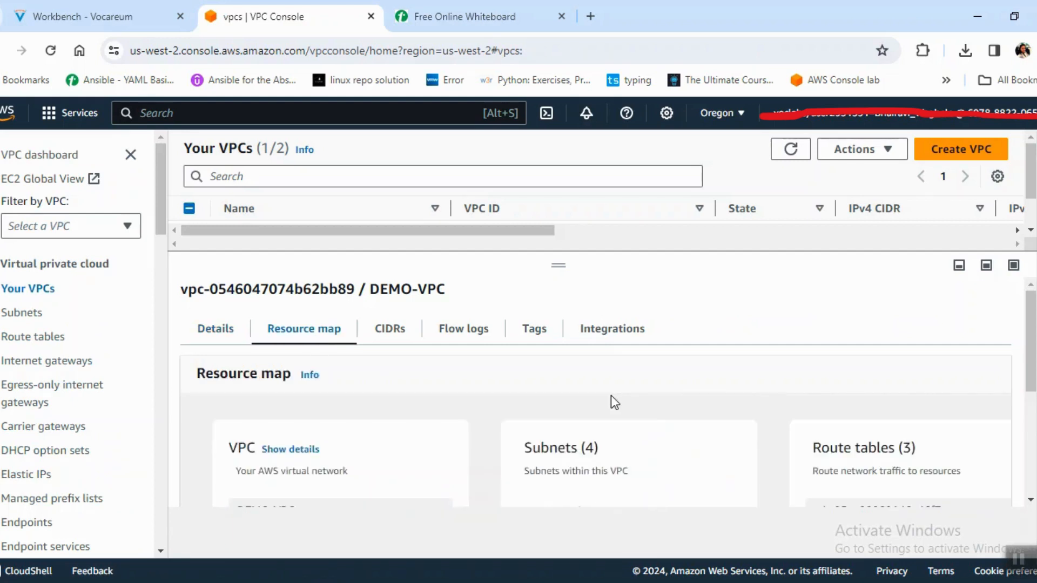
{"action": "scroll", "coordinate": [1033, 373], "scroll_direction": "down", "scroll_amount": 3}
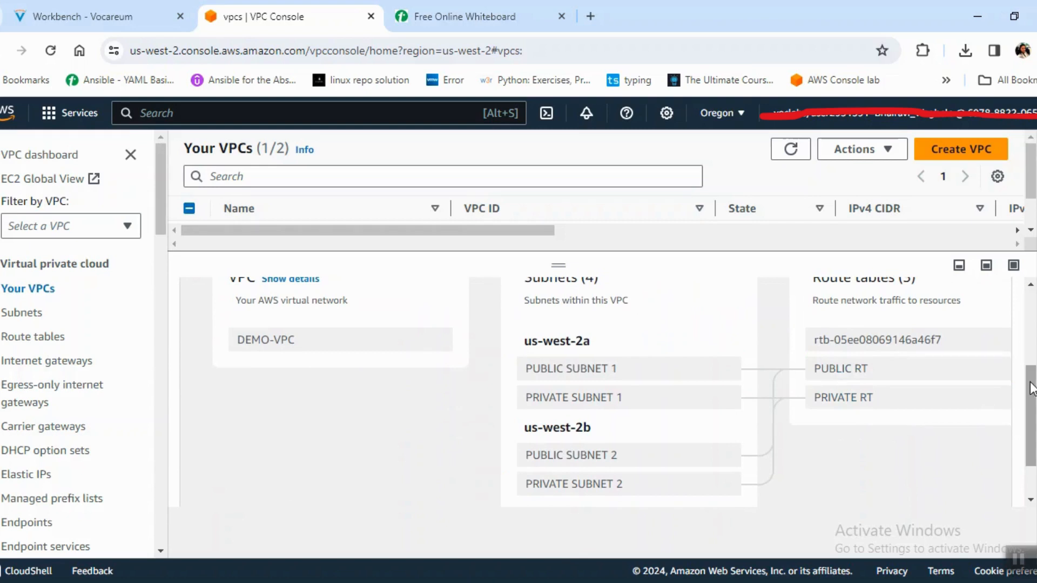
{"action": "scroll", "coordinate": [1032, 410], "scroll_direction": "down", "scroll_amount": 1}
{"action": "left_click_drag", "start_coordinate": [726, 495], "coordinate": [860, 494]}
{"action": "left_click_drag", "start_coordinate": [1032, 433], "coordinate": [1031, 419]}
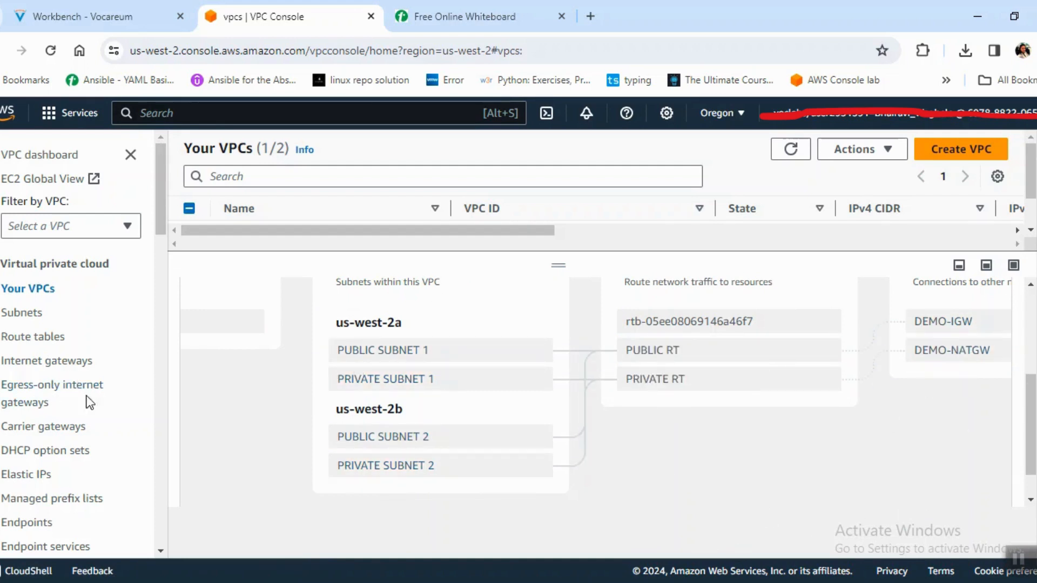
Open the EC2 service console and check the web server's security group in the whiteboard architecture diagram.
{"action": "left_click", "coordinate": [167, 116]}
{"action": "type", "text": "ec2"}
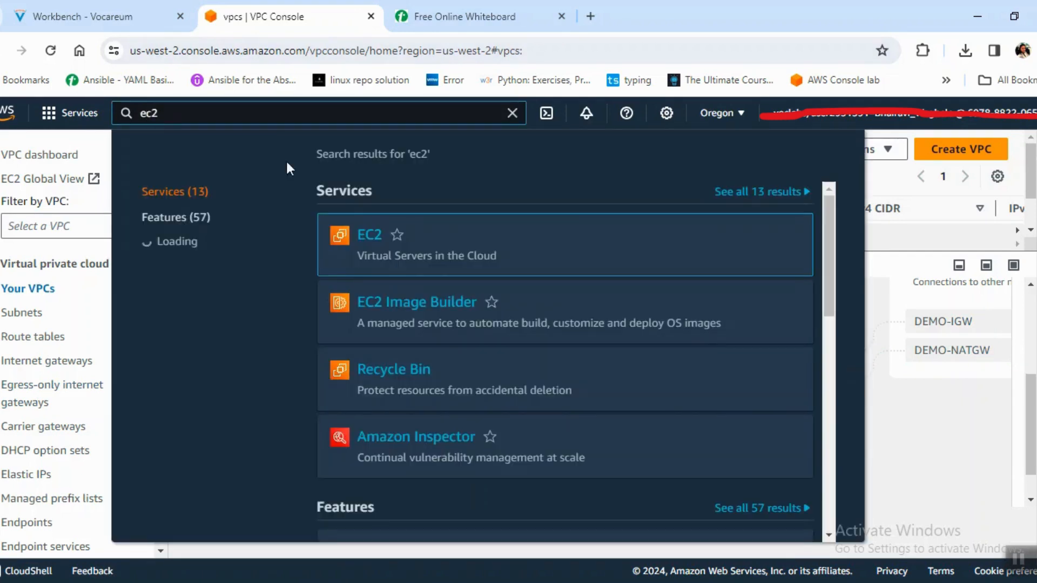
{"action": "left_click", "coordinate": [369, 238]}
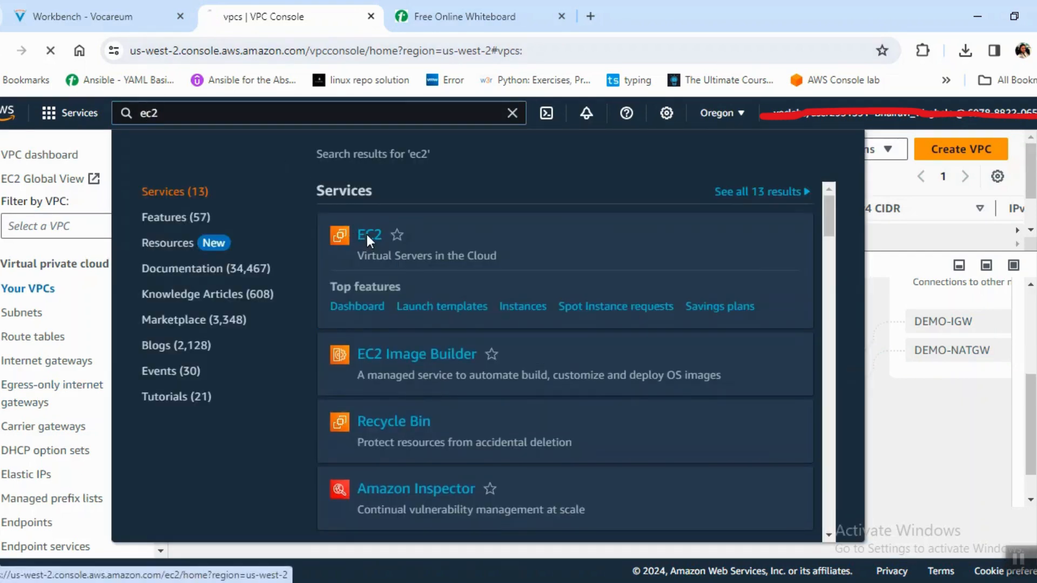
{"action": "left_click", "coordinate": [464, 16]}
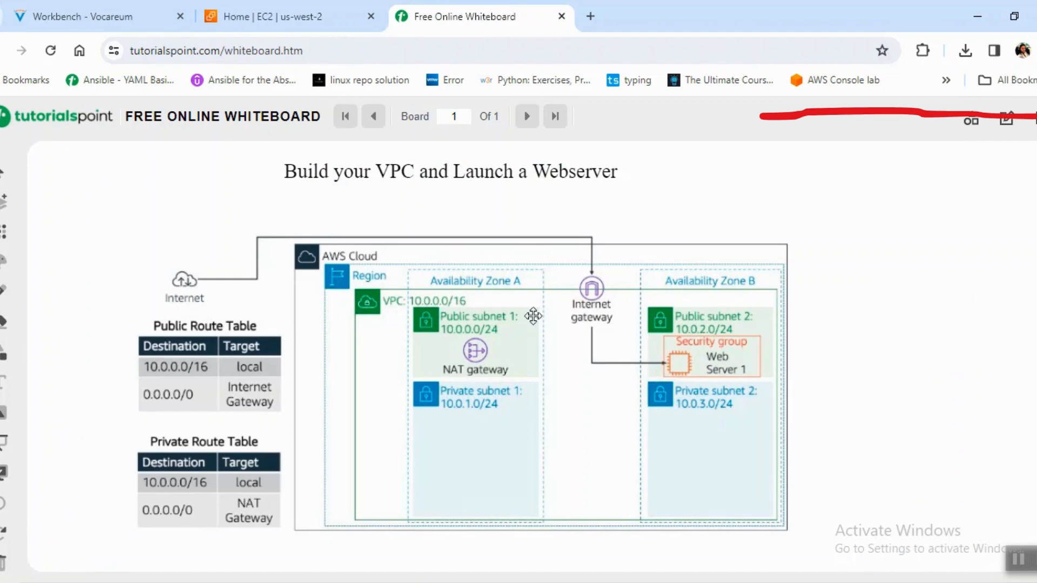
{"action": "left_click", "coordinate": [299, 8]}
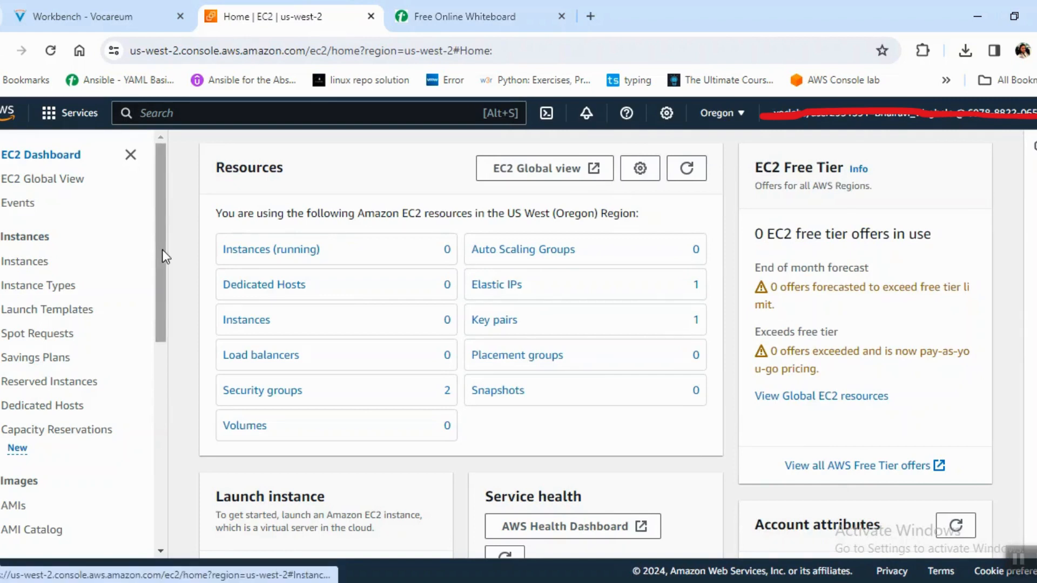
Go to the EC2 security groups and start creating a new security group, looking over its form.
{"action": "left_click_drag", "start_coordinate": [162, 249], "coordinate": [179, 384]}
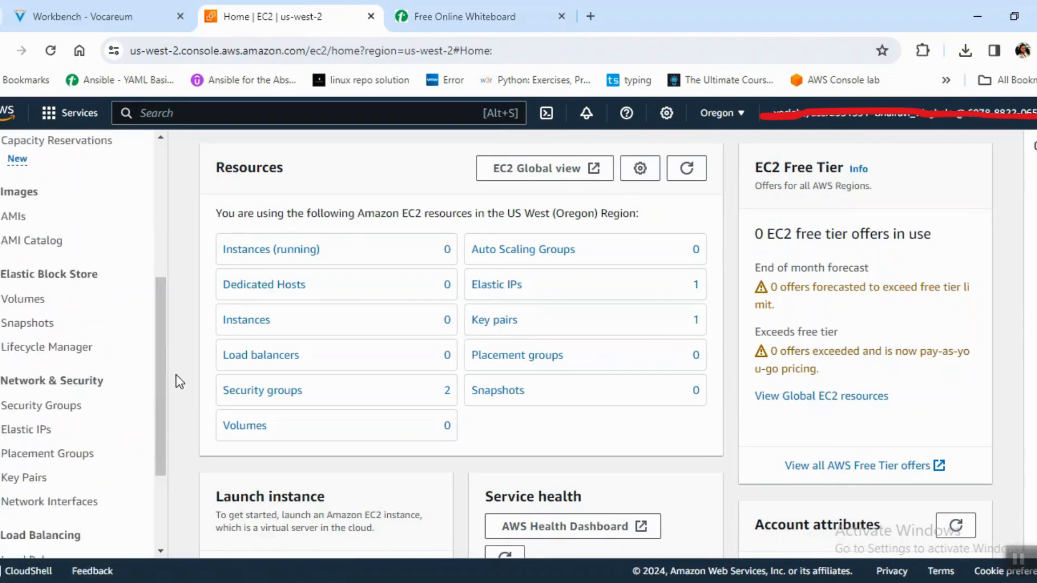
{"action": "left_click", "coordinate": [70, 416]}
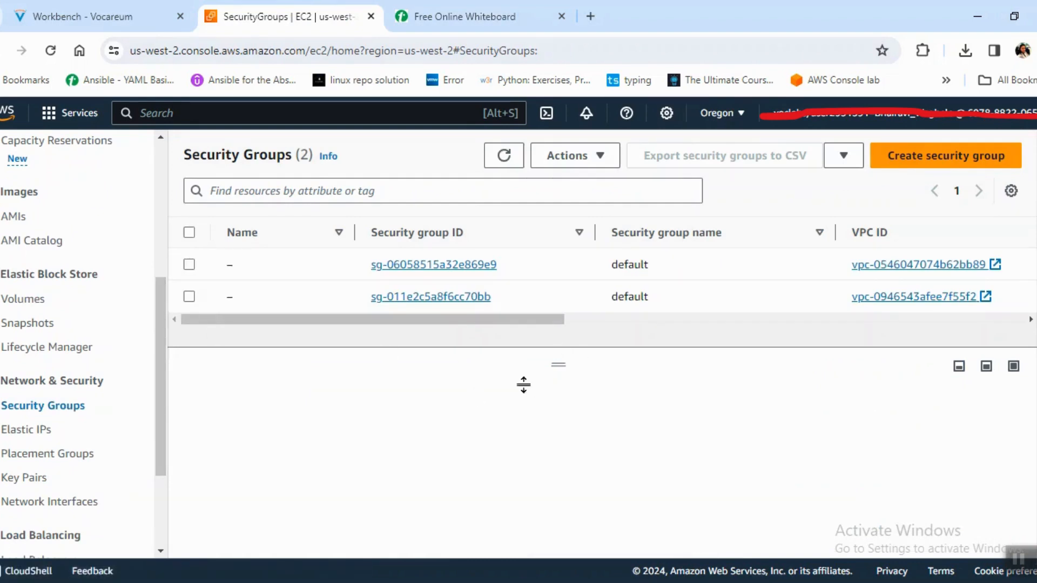
{"action": "left_click", "coordinate": [971, 156]}
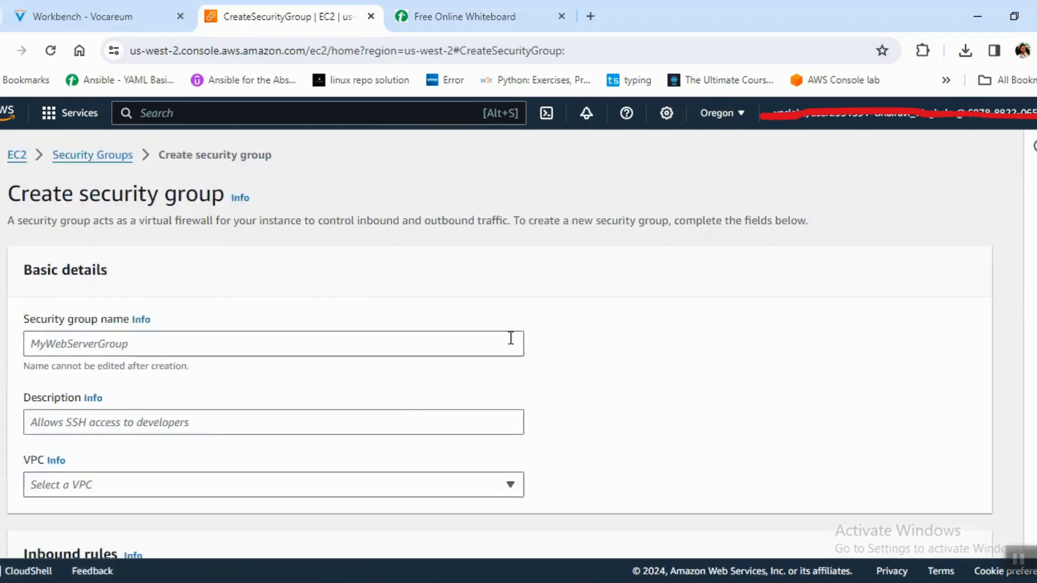
{"action": "scroll", "coordinate": [392, 354], "scroll_direction": "down", "scroll_amount": 8}
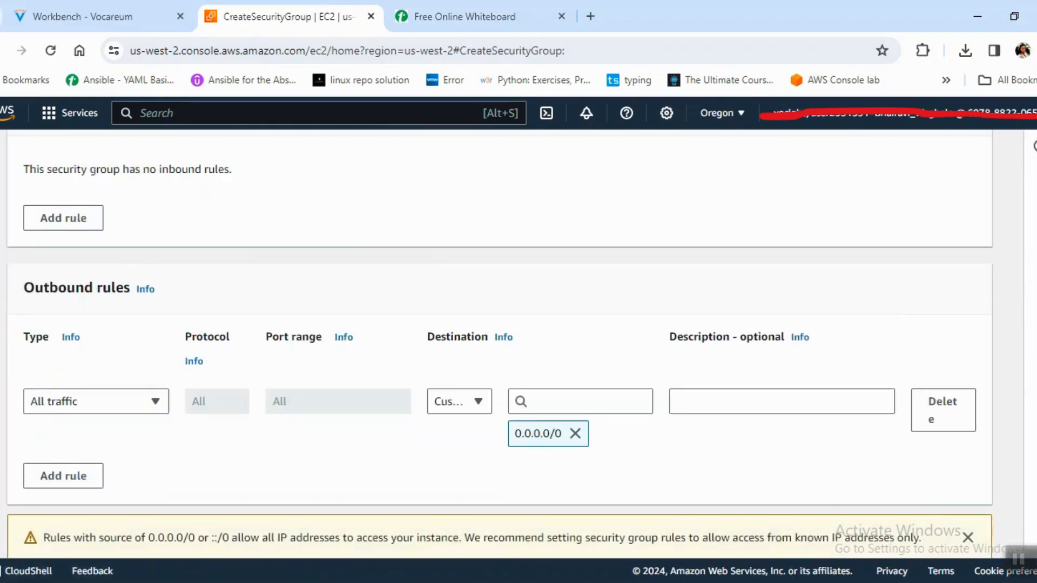
{"action": "scroll", "coordinate": [499, 346], "scroll_direction": "up", "scroll_amount": 8}
Name the security group webserver, describe it as "allow http access" and assign it to DEMO-VPC.
{"action": "left_click", "coordinate": [493, 345]}
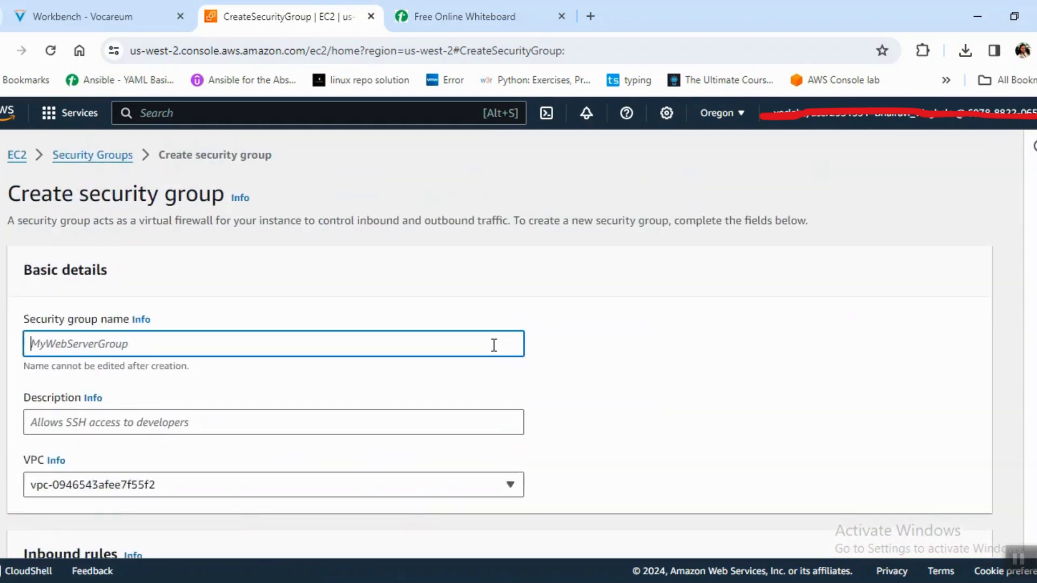
{"action": "type", "text": "webserv"}
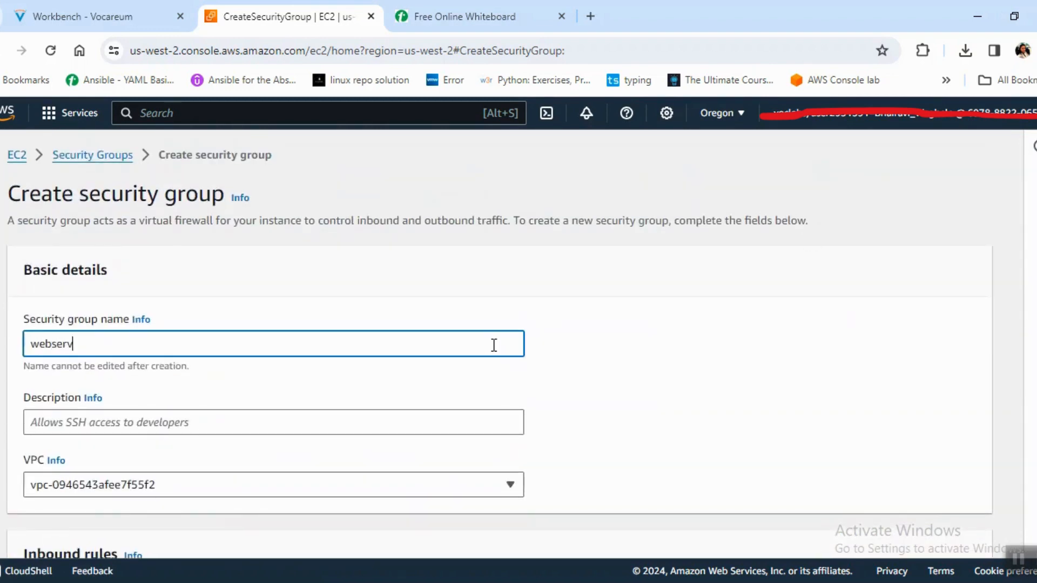
{"action": "type", "text": "er"}
{"action": "left_click", "coordinate": [478, 417]}
{"action": "type", "text": "all"}
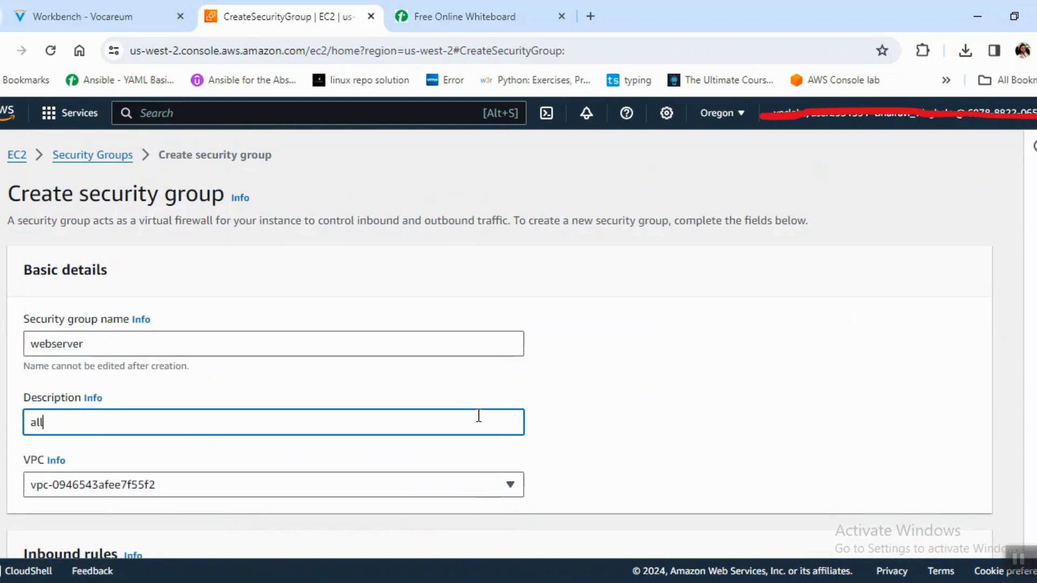
{"action": "type", "text": "ow http"}
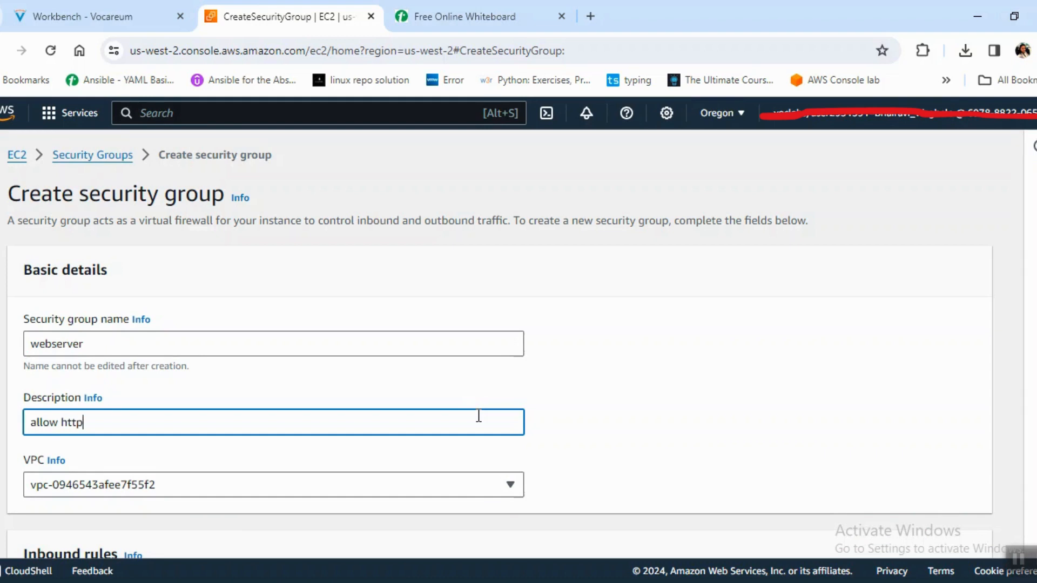
{"action": "type", "text": " access"}
{"action": "left_click", "coordinate": [411, 488]}
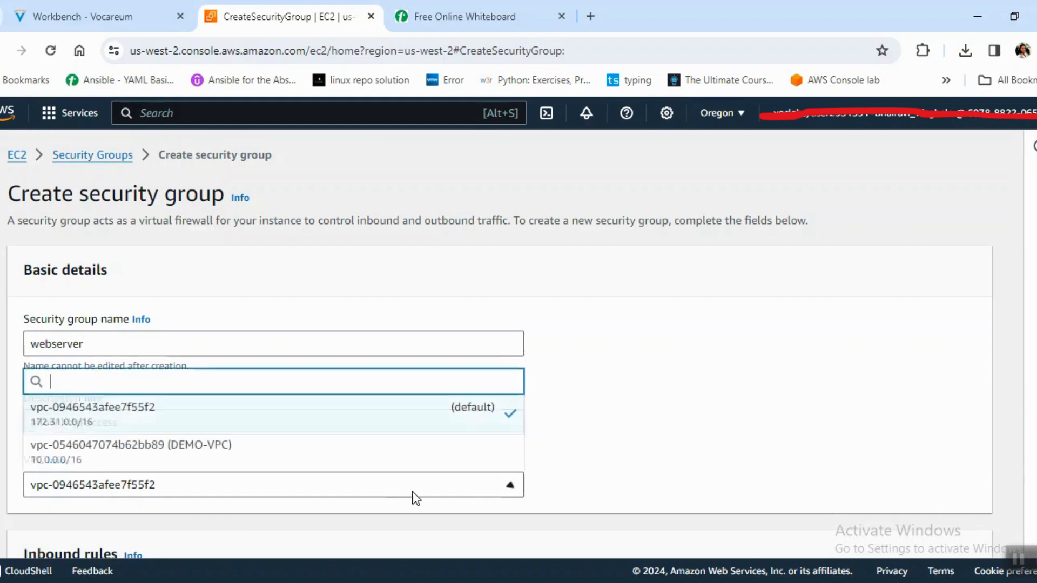
{"action": "left_click", "coordinate": [441, 456]}
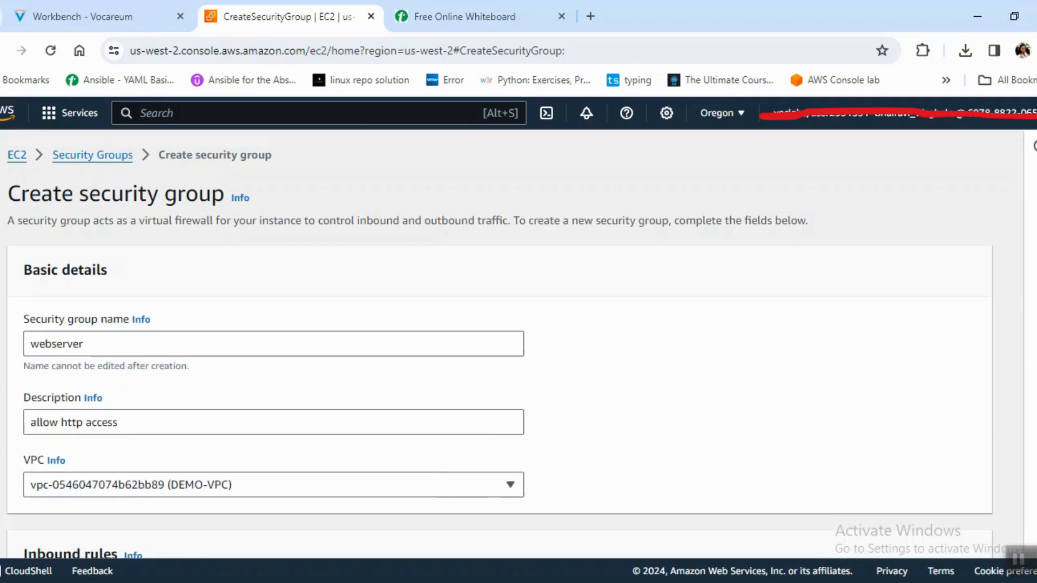
Add two inbound rules, leaving the first as Custom TCP and setting the second to SSH with source Anywhere-IPv4.
{"action": "scroll", "coordinate": [500, 346], "scroll_direction": "down", "scroll_amount": 5}
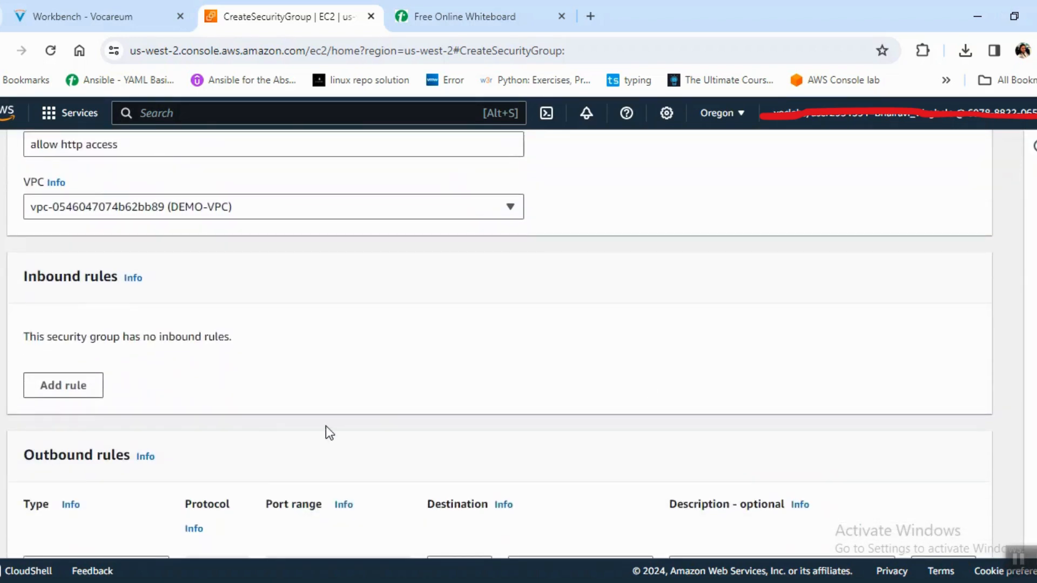
{"action": "left_click", "coordinate": [66, 393]}
{"action": "left_click", "coordinate": [126, 388]}
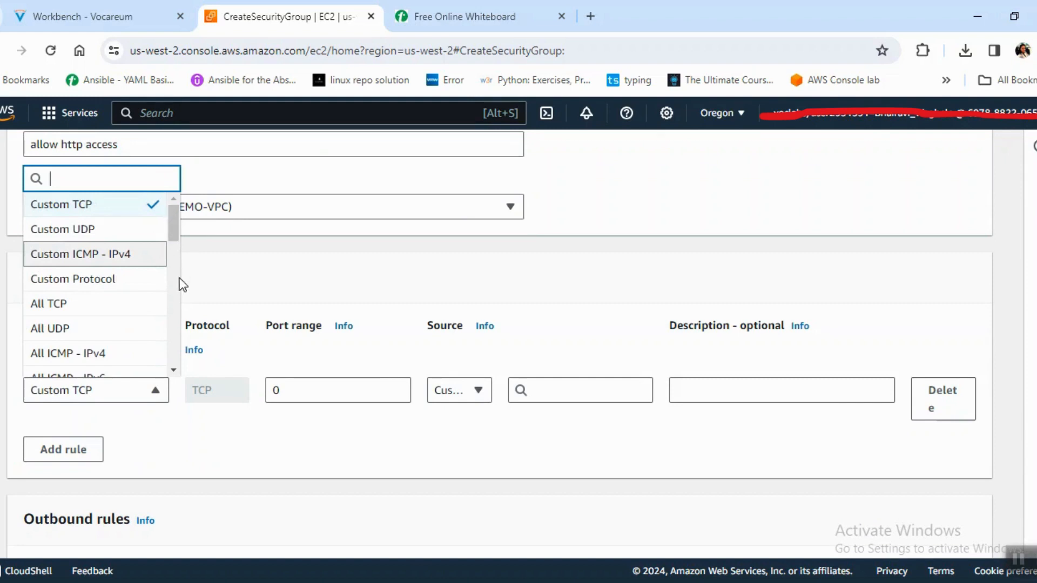
{"action": "left_click", "coordinate": [77, 453]}
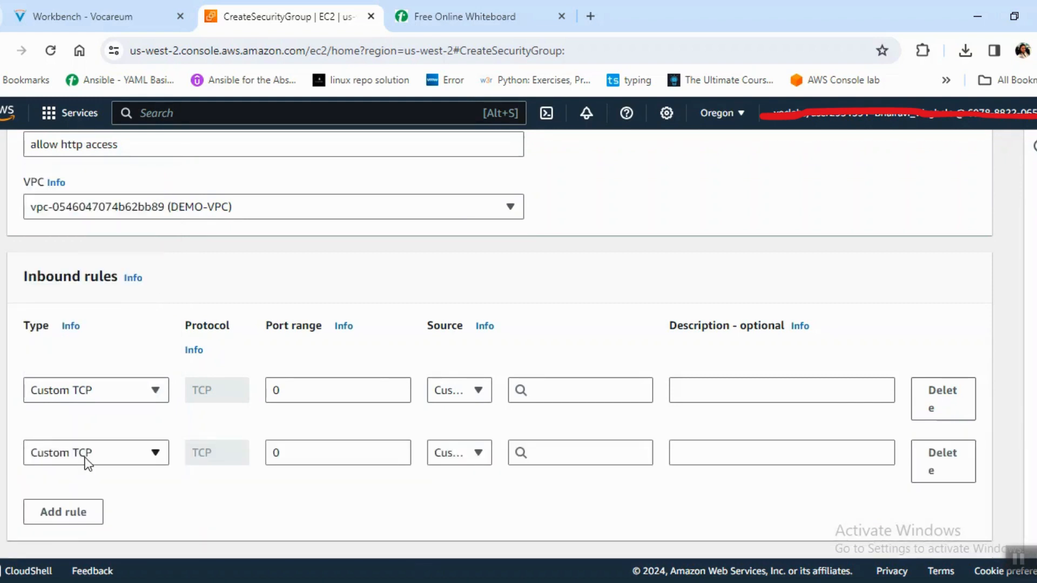
{"action": "left_click", "coordinate": [86, 461]}
{"action": "type", "text": "ssh"}
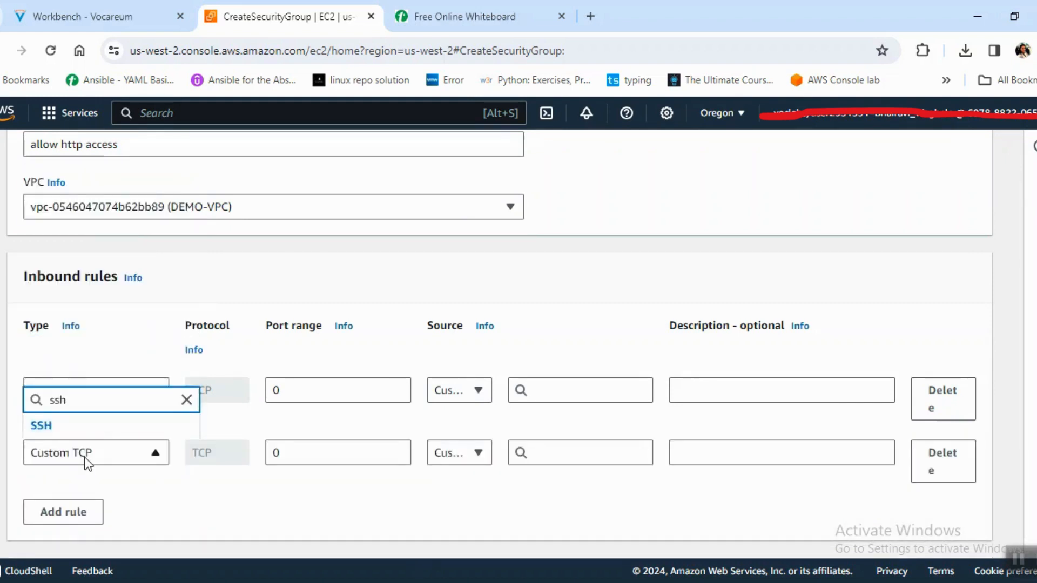
{"action": "left_click", "coordinate": [80, 430]}
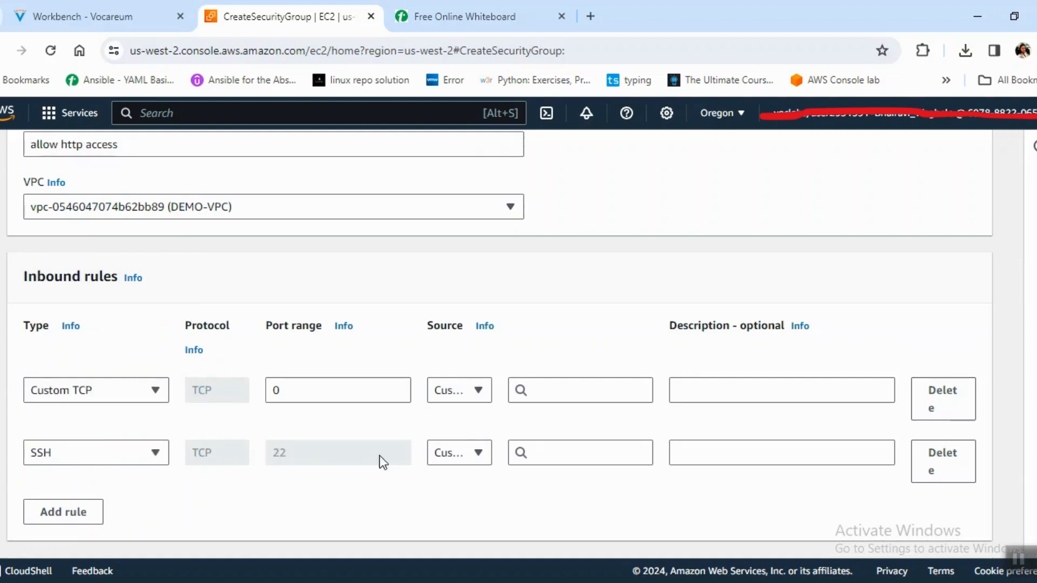
{"action": "left_click", "coordinate": [479, 453]}
{"action": "left_click", "coordinate": [490, 375]}
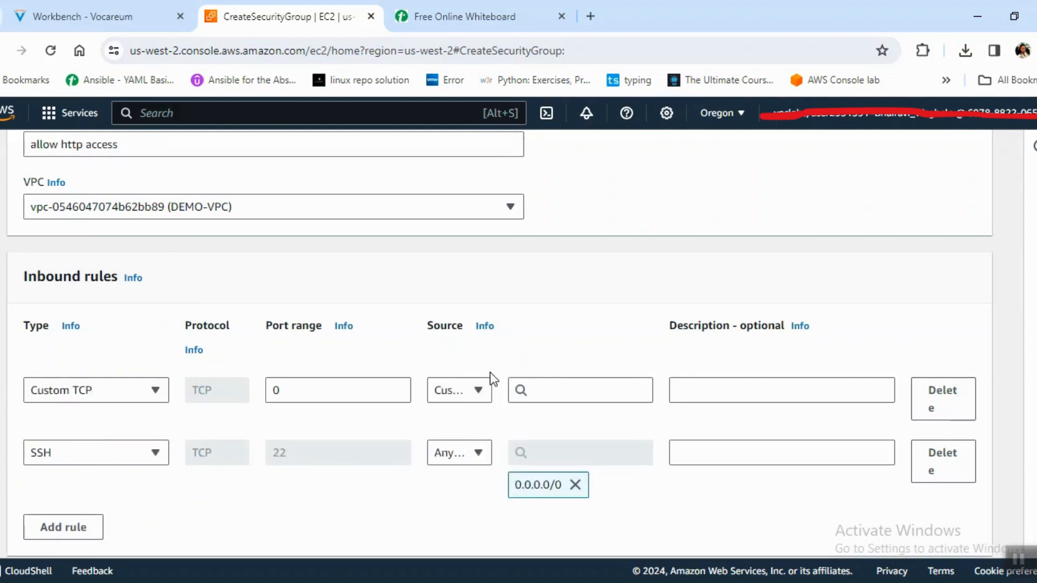
Add a third inbound rule of type HTTP with source Anywhere-IPv4 and review the outbound rules.
{"action": "left_click", "coordinate": [86, 527]}
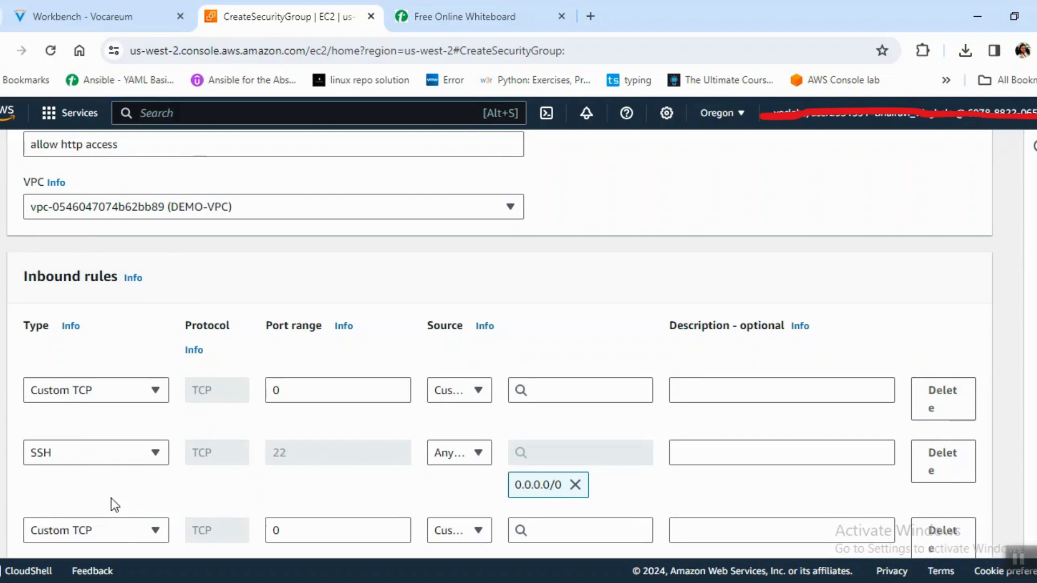
{"action": "left_click", "coordinate": [130, 529]}
{"action": "type", "text": "htt"}
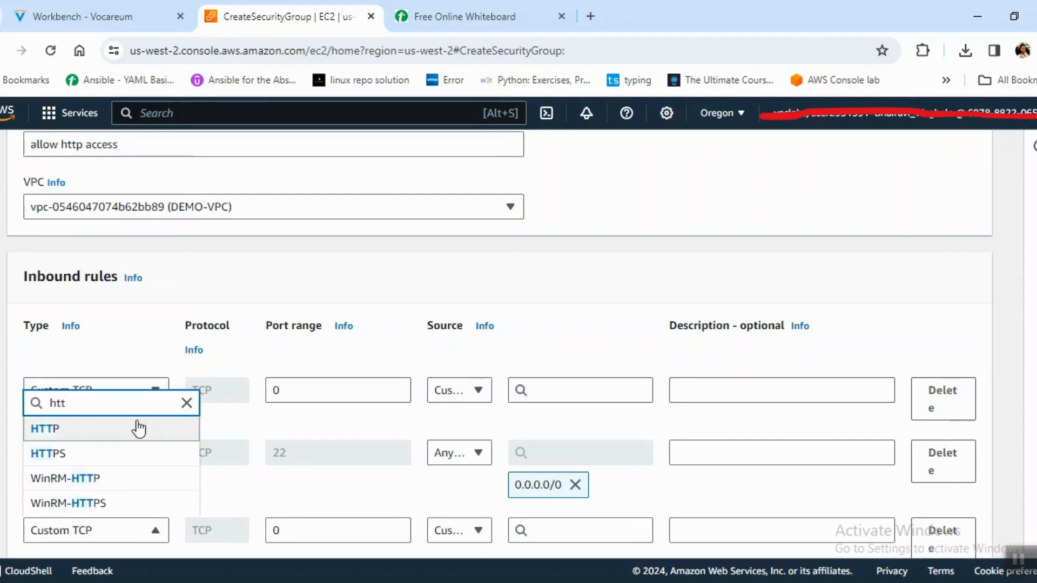
{"action": "left_click", "coordinate": [149, 430]}
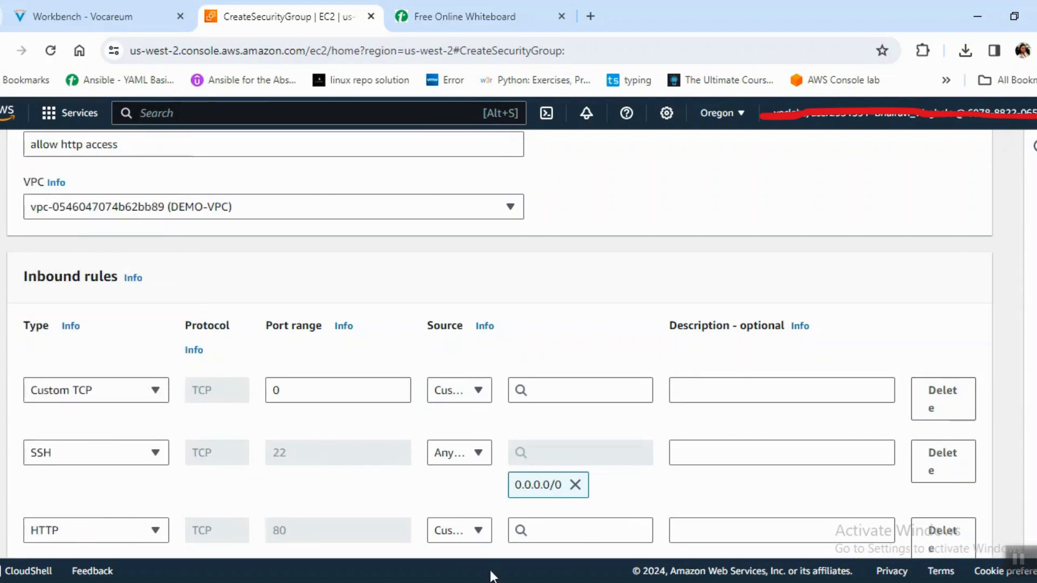
{"action": "left_click", "coordinate": [475, 531]}
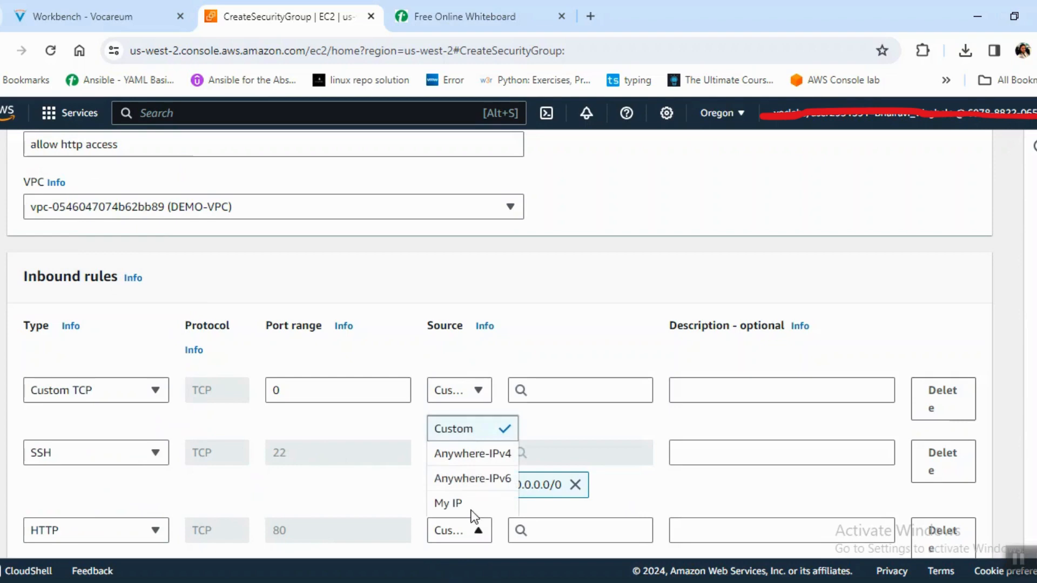
{"action": "left_click", "coordinate": [477, 455]}
{"action": "scroll", "coordinate": [500, 346], "scroll_direction": "down", "scroll_amount": 15}
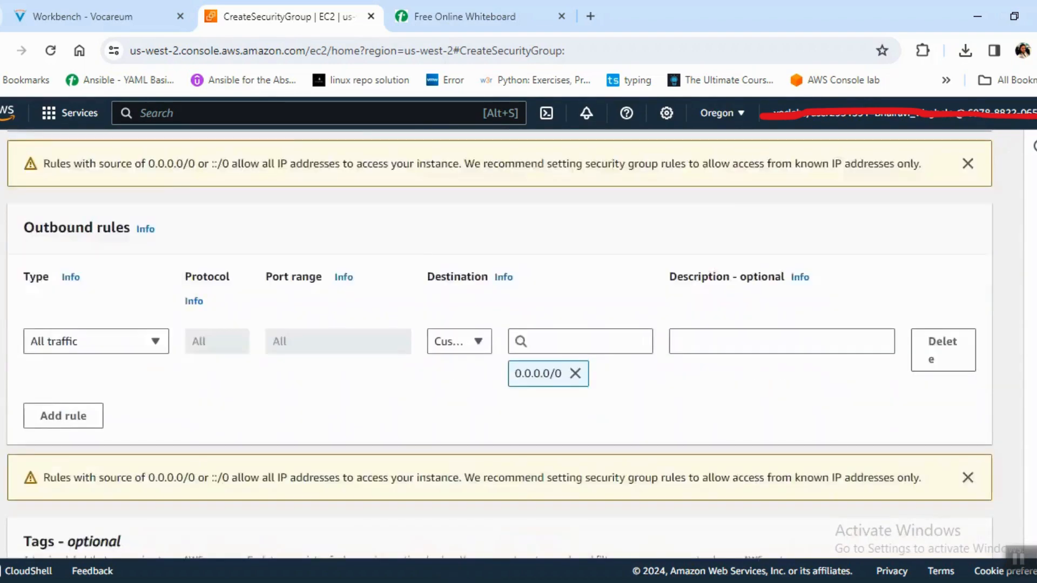
Set the source of the Custom TCP inbound rule to 0.0.0.0/0 and create the security group.
{"action": "scroll", "coordinate": [1013, 440], "scroll_direction": "up", "scroll_amount": 2}
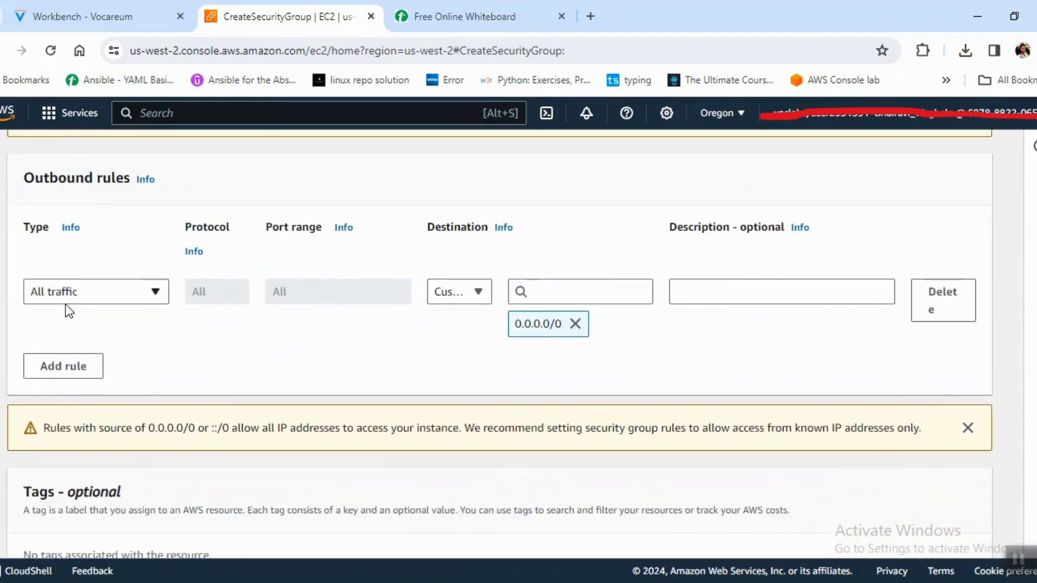
{"action": "left_click_drag", "start_coordinate": [38, 192], "coordinate": [145, 180]}
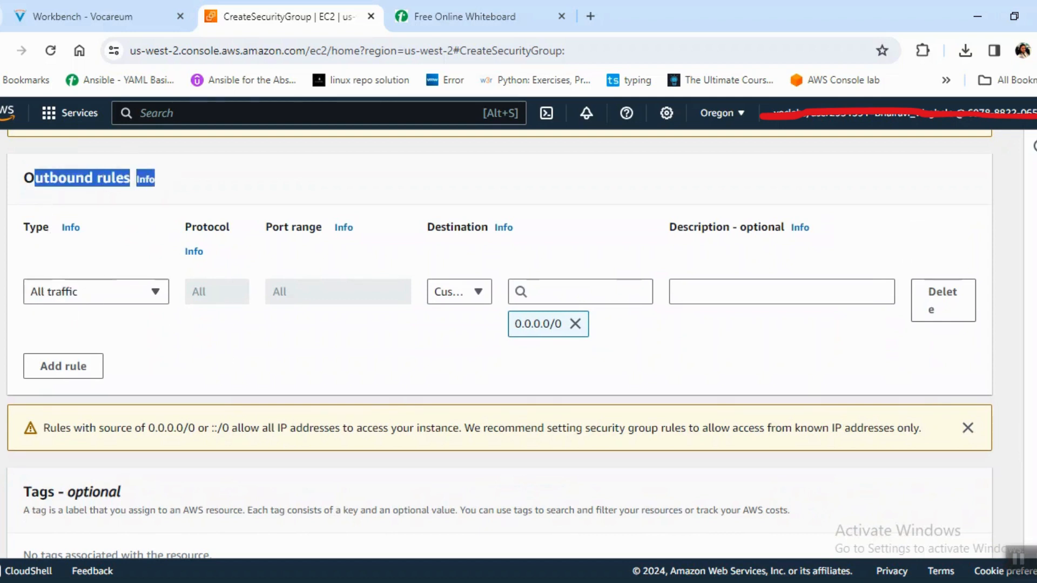
{"action": "scroll", "coordinate": [499, 346], "scroll_direction": "down", "scroll_amount": 3}
{"action": "left_click", "coordinate": [942, 530]}
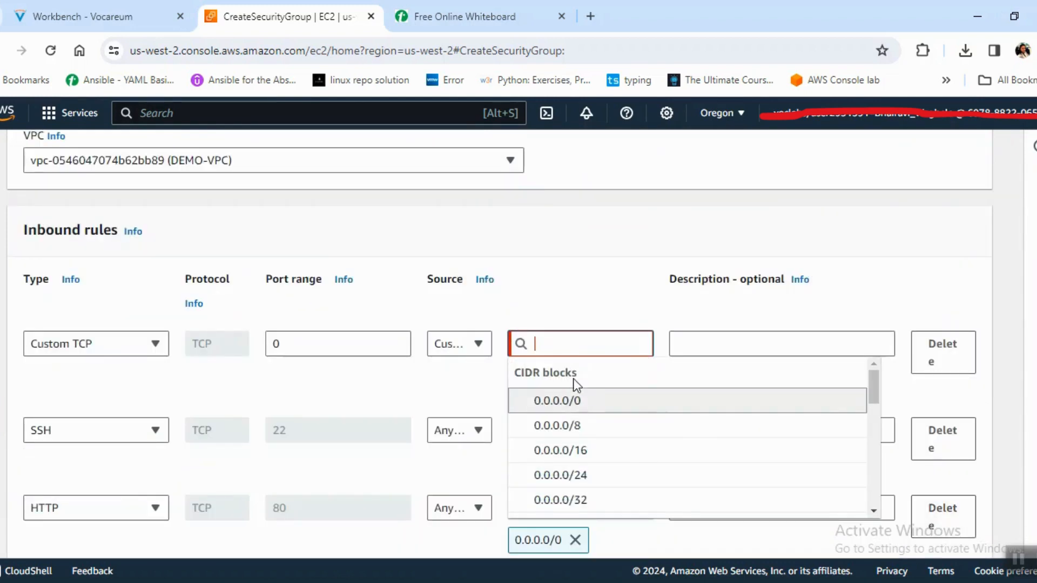
{"action": "left_click", "coordinate": [578, 400]}
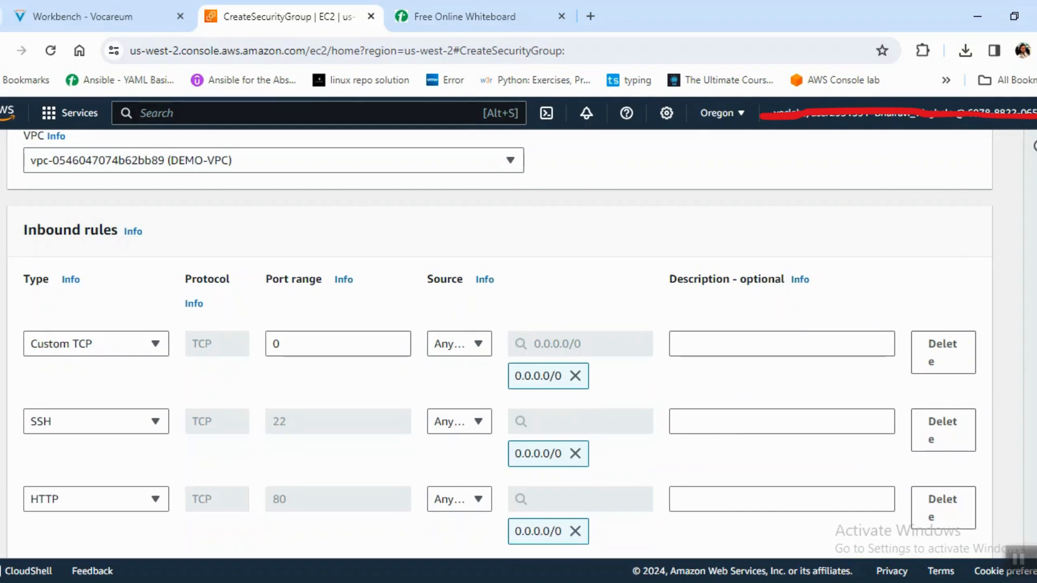
{"action": "scroll", "coordinate": [499, 344], "scroll_direction": "down", "scroll_amount": 10}
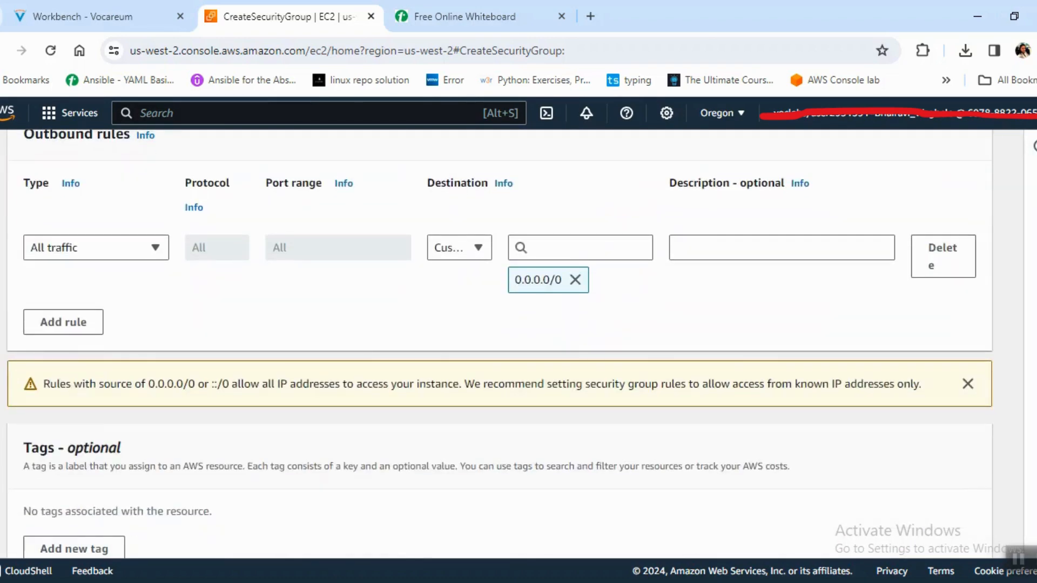
{"action": "scroll", "coordinate": [499, 344], "scroll_direction": "down", "scroll_amount": 2}
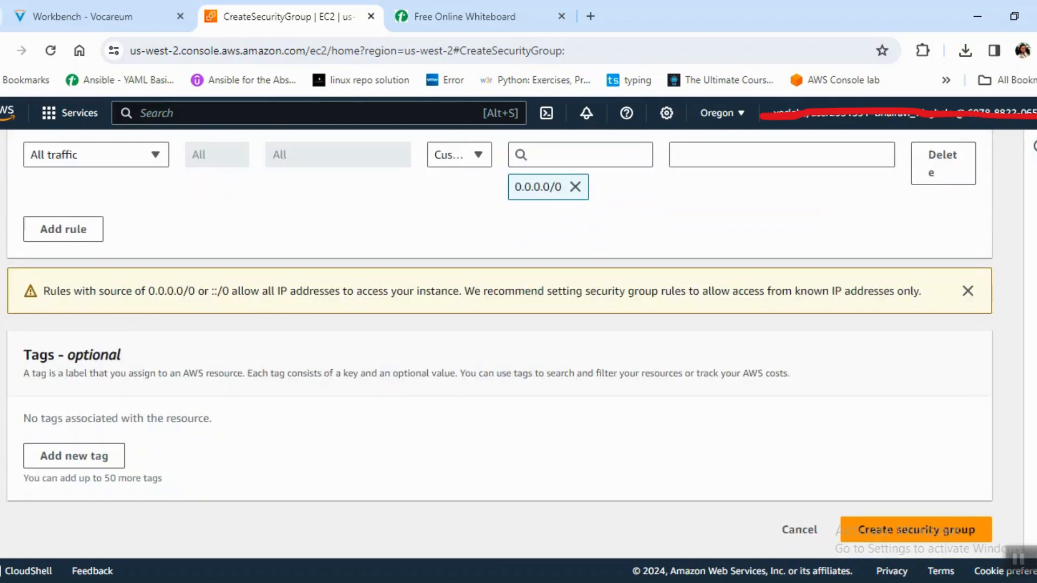
{"action": "left_click", "coordinate": [930, 535]}
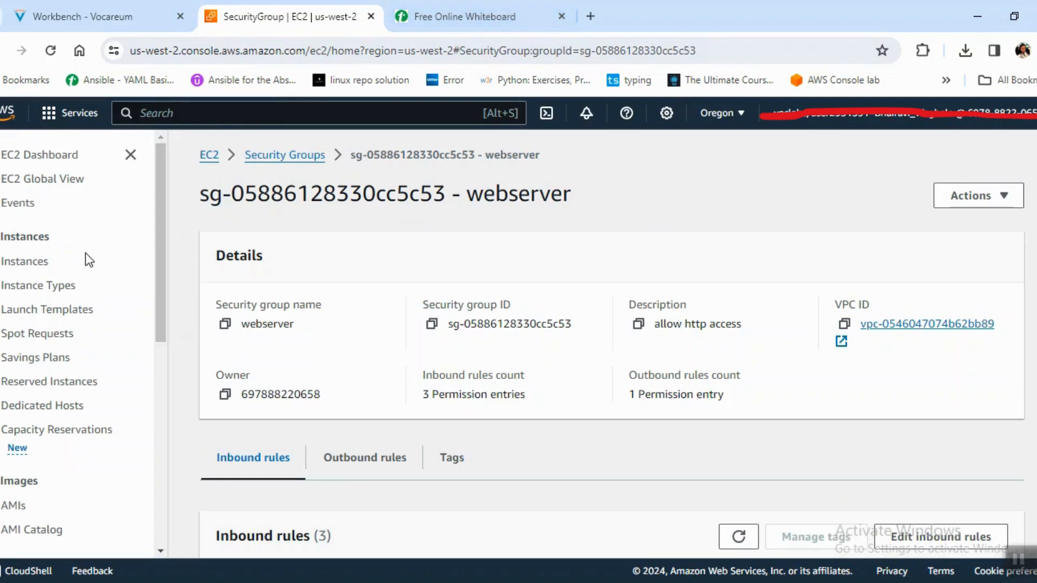
Start launching a new EC2 instance and name it WEBSERVER.
{"action": "left_click", "coordinate": [16, 261]}
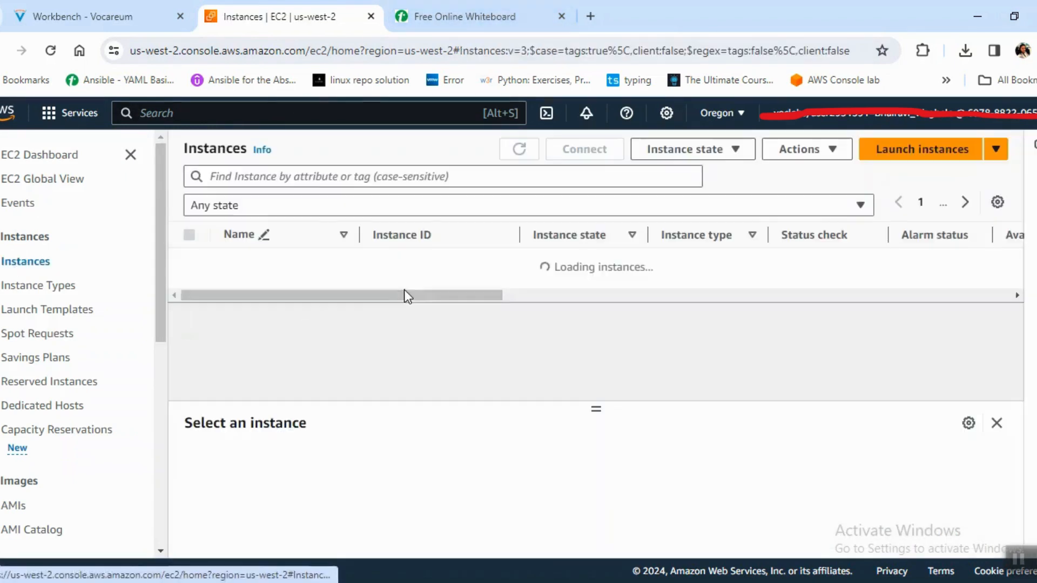
{"action": "left_click", "coordinate": [920, 157]}
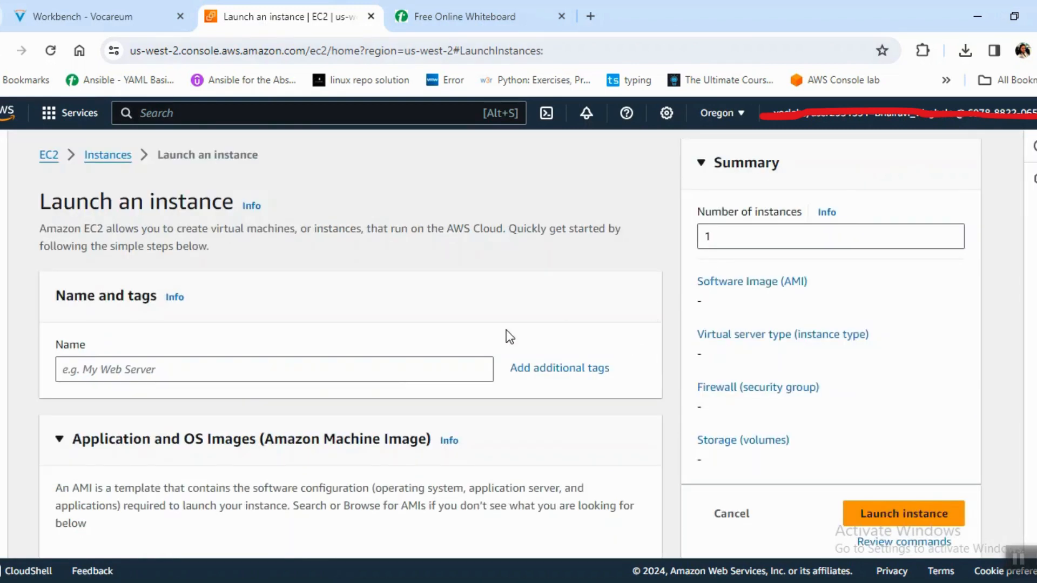
{"action": "left_click", "coordinate": [399, 368]}
{"action": "type", "text": "Webser"}
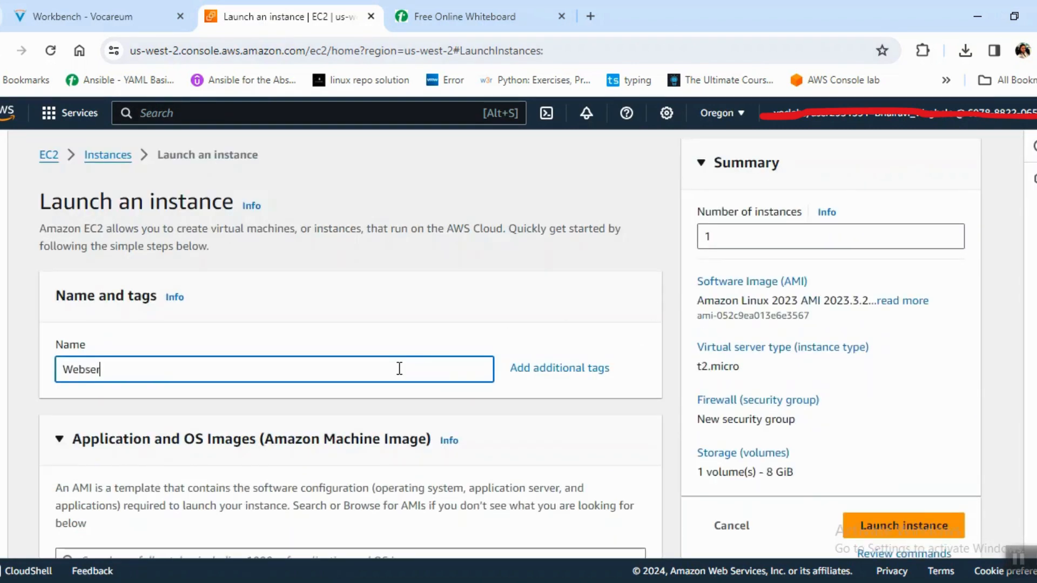
{"action": "key", "text": "BackSpace"}
{"action": "key", "text": "BackSpace"}
{"action": "type", "text": "EBSERVER"}
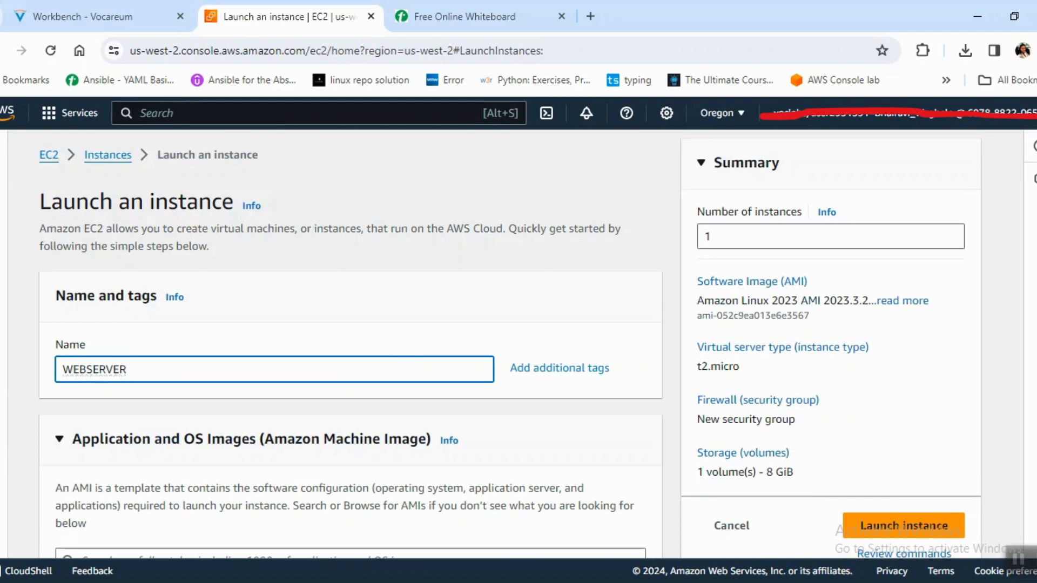
Choose the Amazon Linux 2023 AMI and the t2.micro instance type for the instance.
{"action": "scroll", "coordinate": [351, 373], "scroll_direction": "down", "scroll_amount": 5}
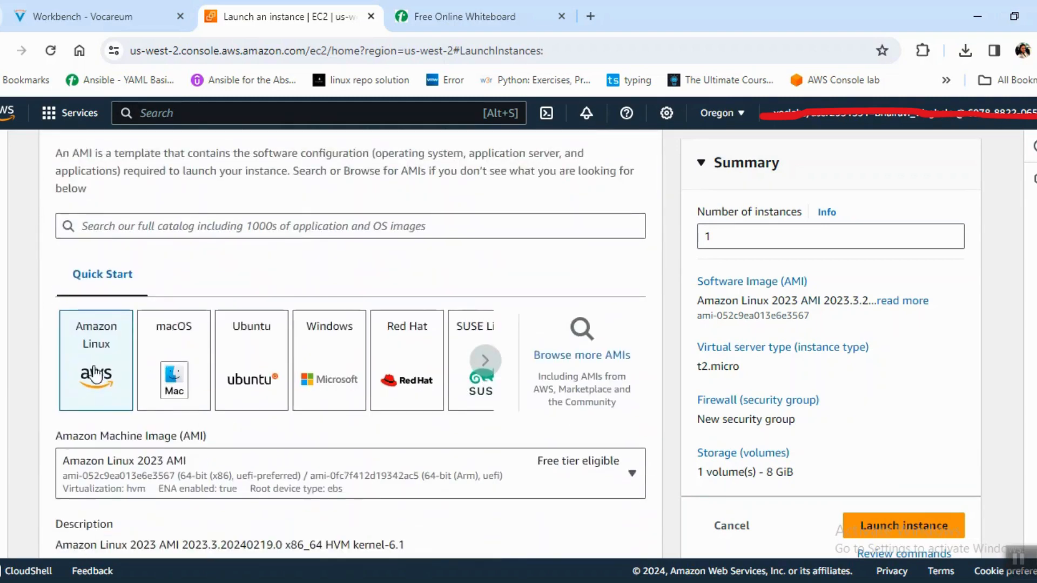
{"action": "left_click", "coordinate": [500, 481]}
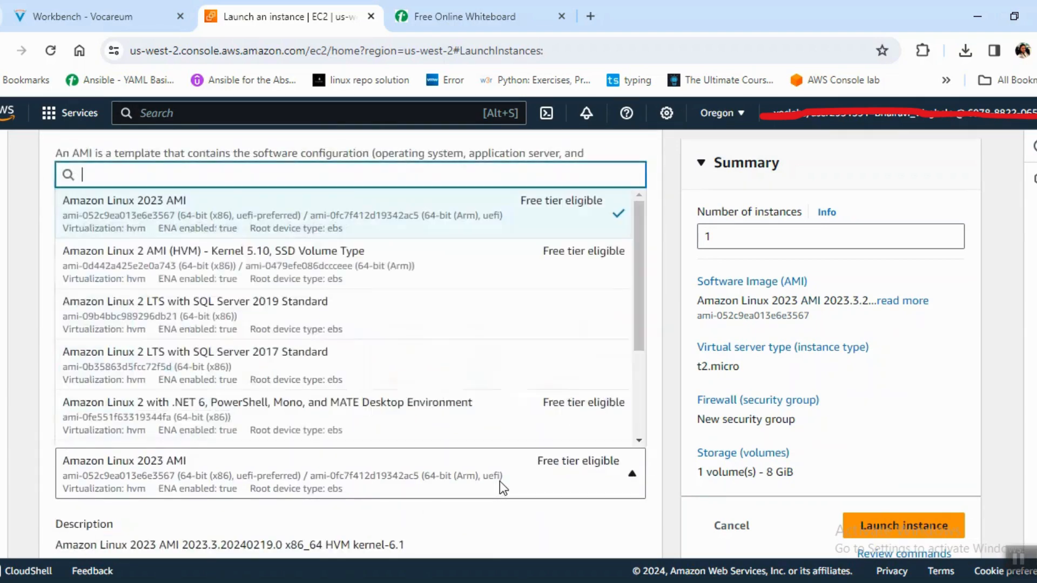
{"action": "left_click", "coordinate": [600, 223]}
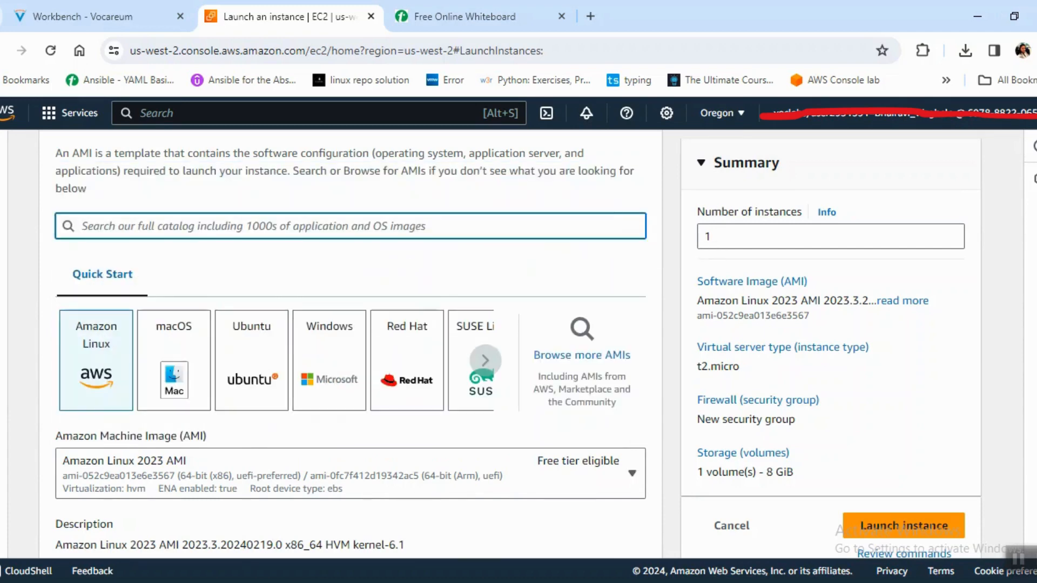
{"action": "scroll", "coordinate": [742, 294], "scroll_direction": "down", "scroll_amount": 6}
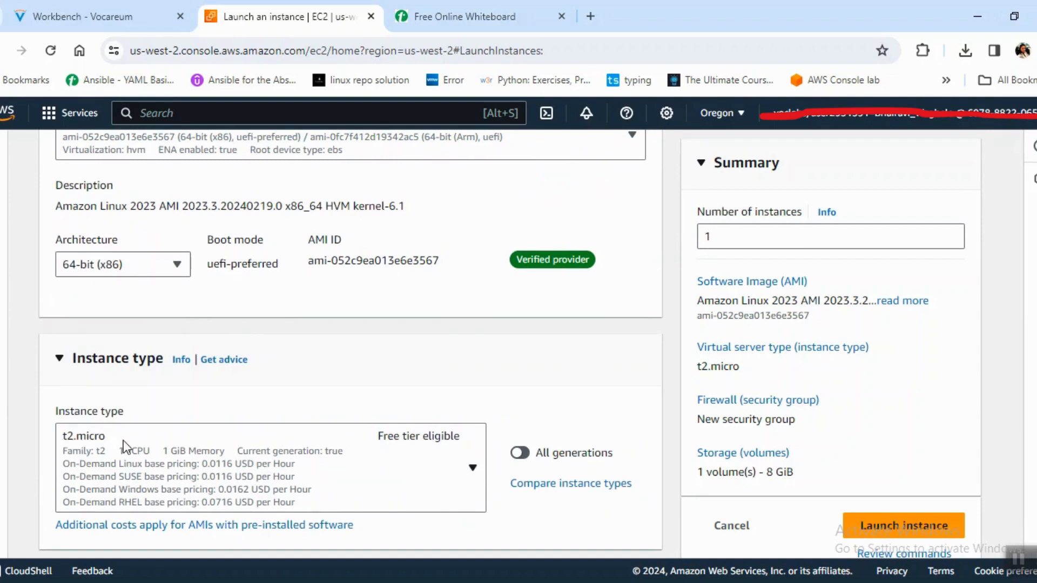
{"action": "left_click", "coordinate": [473, 468]}
{"action": "scroll", "coordinate": [324, 351], "scroll_direction": "down", "scroll_amount": 3}
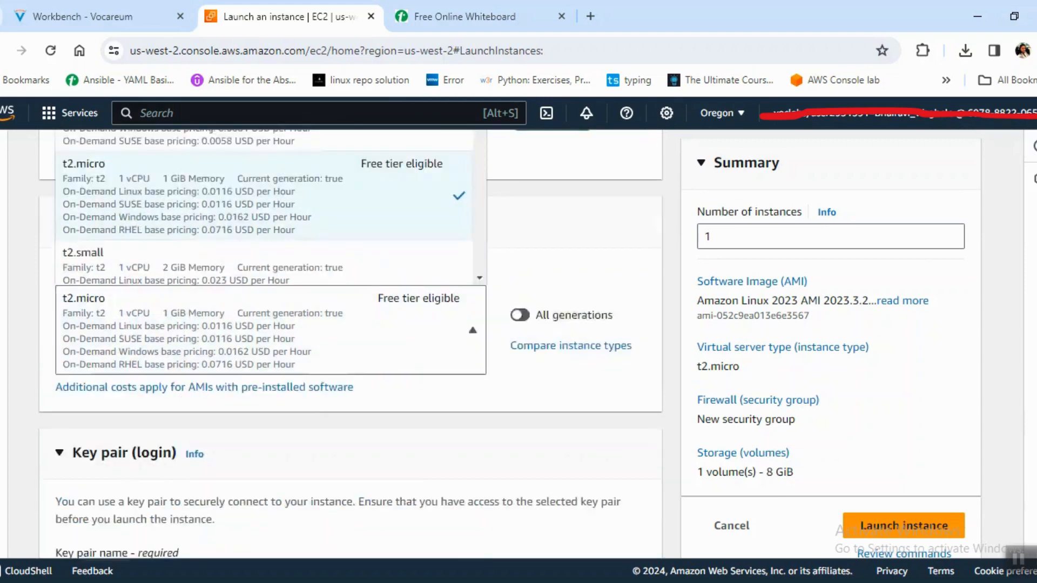
{"action": "left_click", "coordinate": [336, 300]}
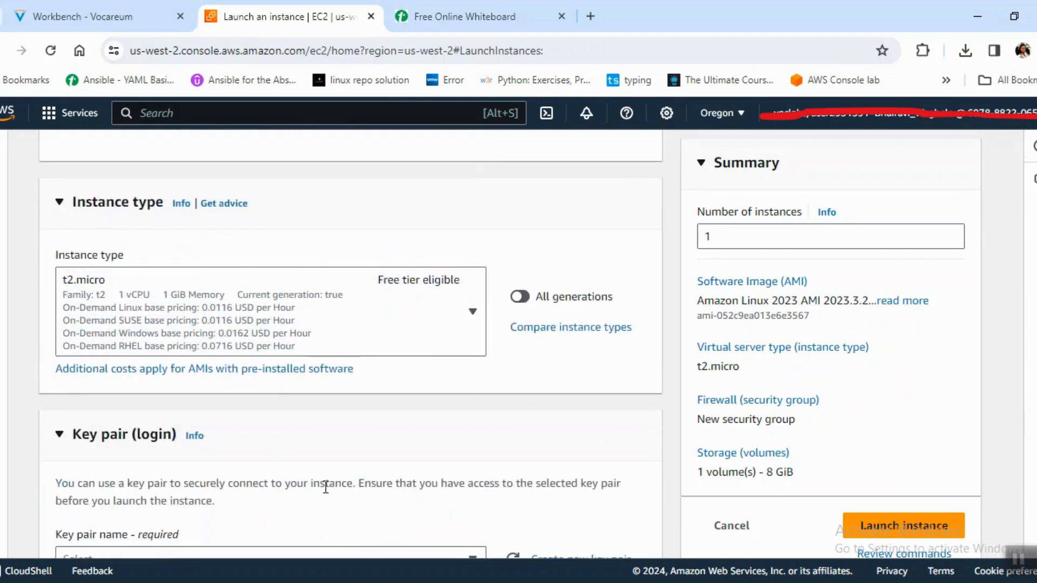
Select vockey as the instance's key pair and look at the form for creating a new key pair, cancelling it without creating one.
{"action": "scroll", "coordinate": [540, 351], "scroll_direction": "down", "scroll_amount": 4}
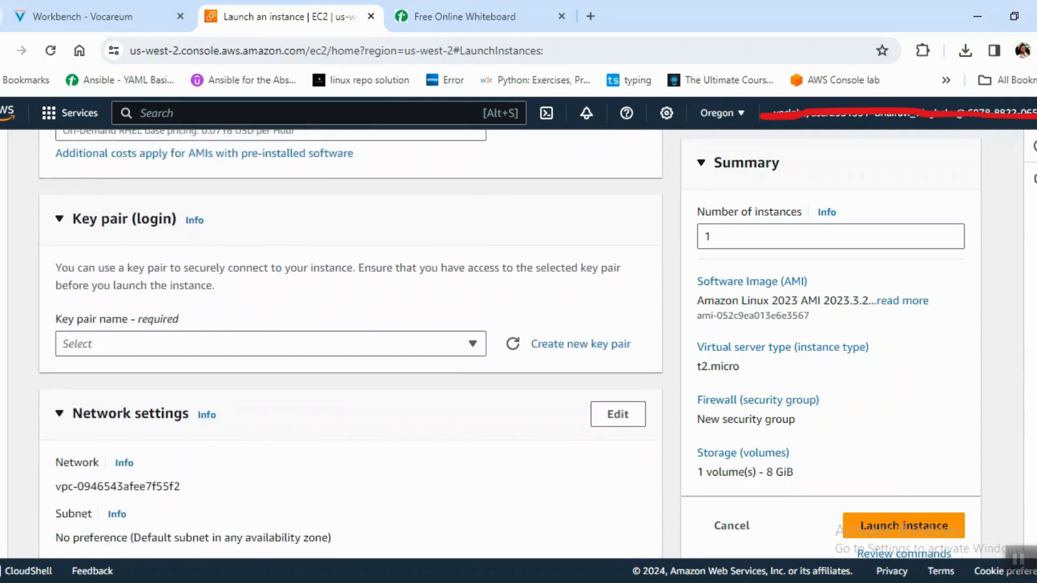
{"action": "left_click", "coordinate": [462, 329]}
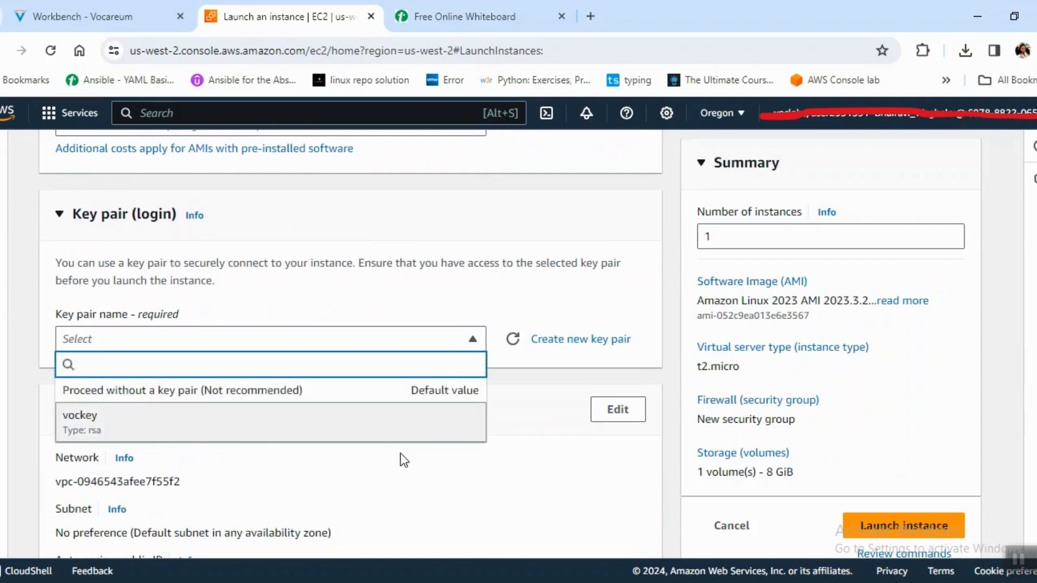
{"action": "left_click", "coordinate": [436, 425]}
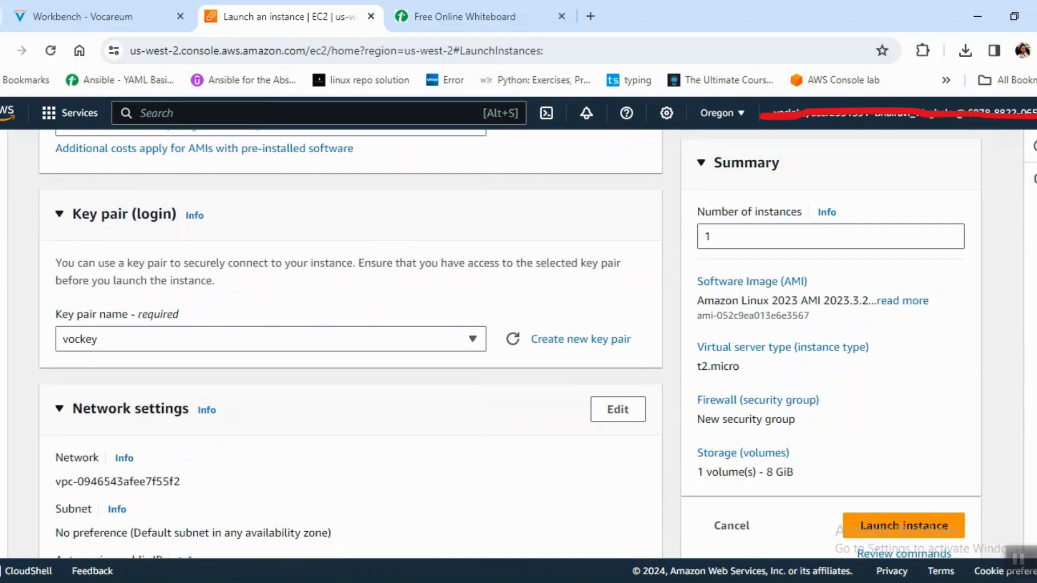
{"action": "left_click", "coordinate": [568, 341]}
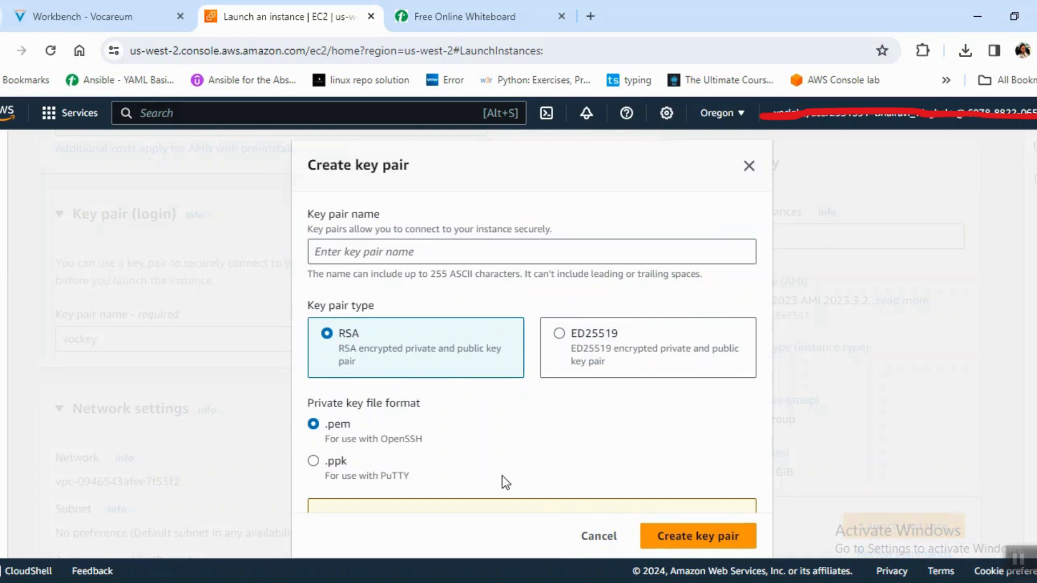
{"action": "left_click", "coordinate": [574, 540]}
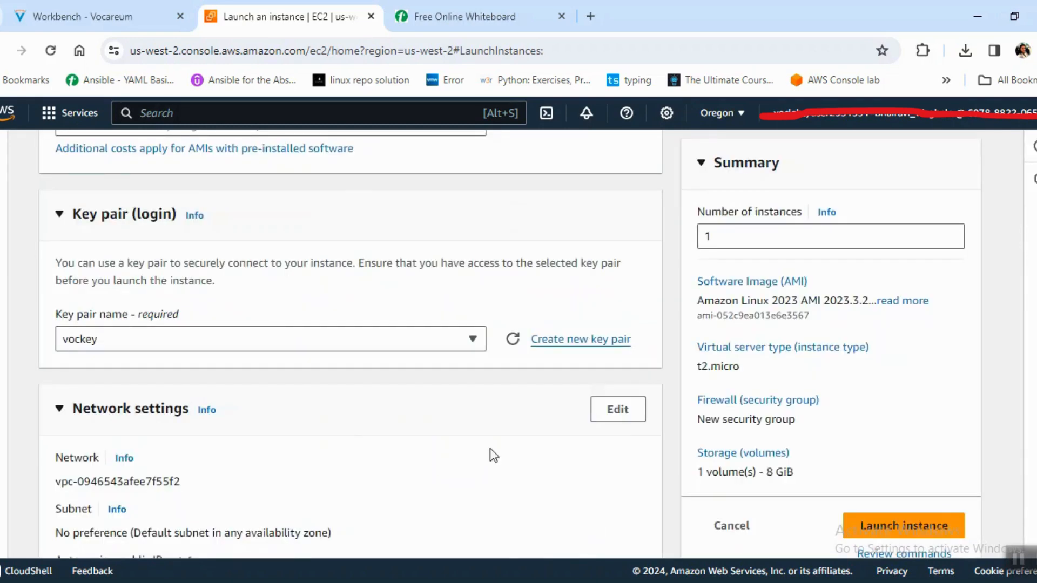
Edit the instance's network settings to use DEMO-VPC and PUBLIC SUBNET 2.
{"action": "scroll", "coordinate": [998, 358], "scroll_direction": "down", "scroll_amount": 4}
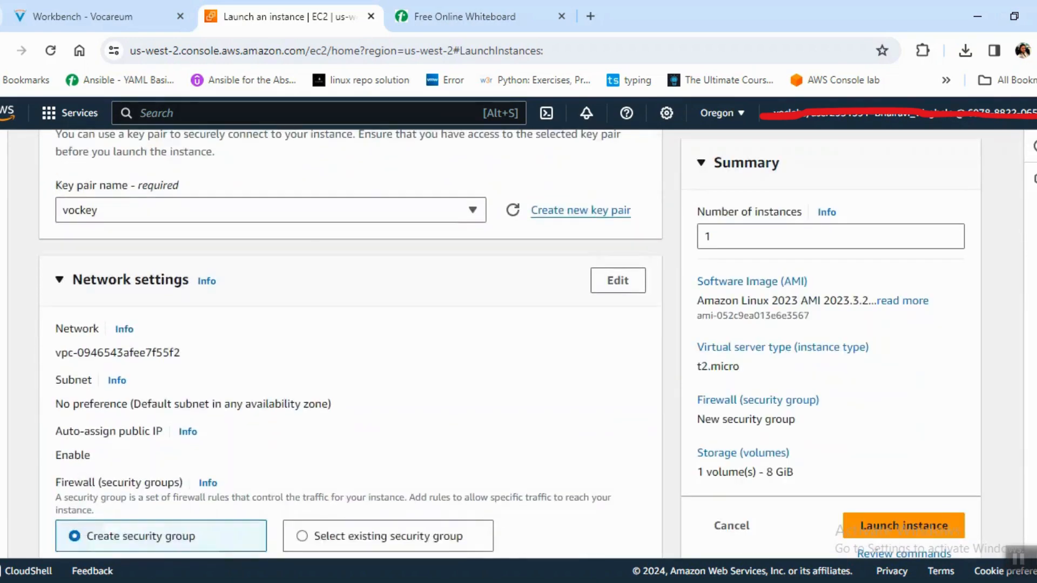
{"action": "left_click", "coordinate": [621, 193]}
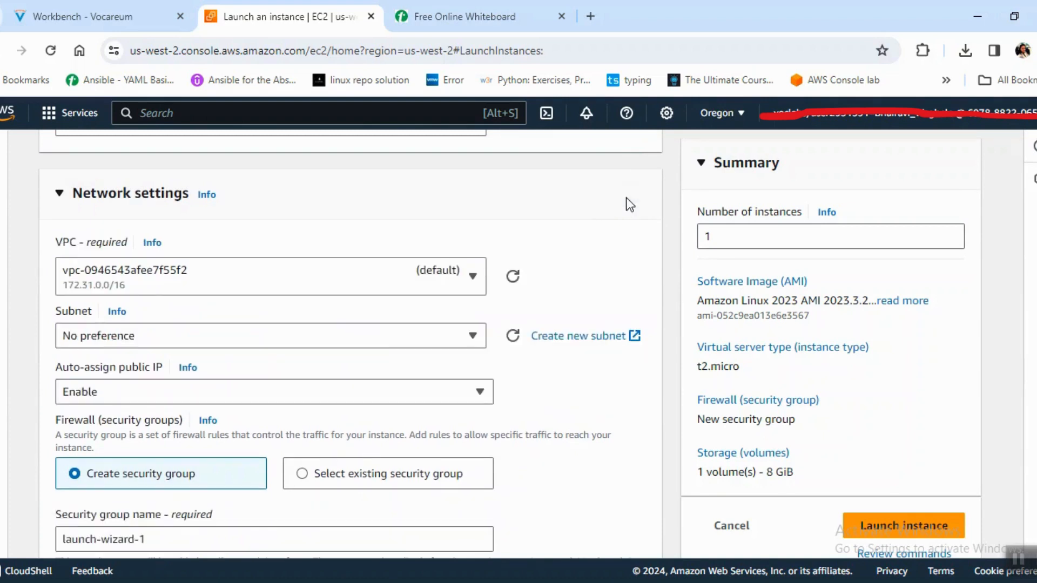
{"action": "left_click", "coordinate": [430, 277]}
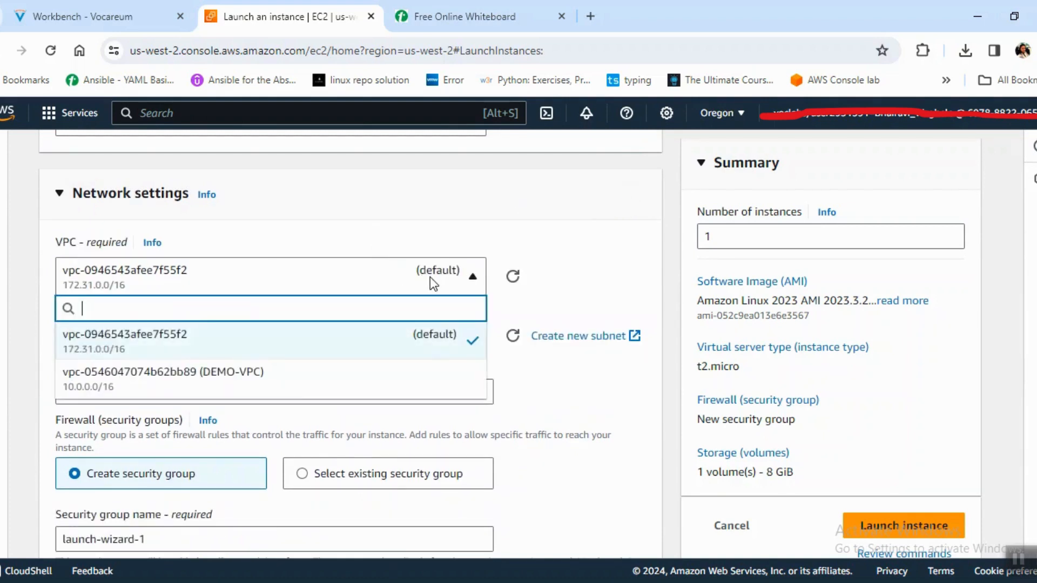
{"action": "left_click", "coordinate": [394, 374]}
{"action": "left_click", "coordinate": [431, 361]}
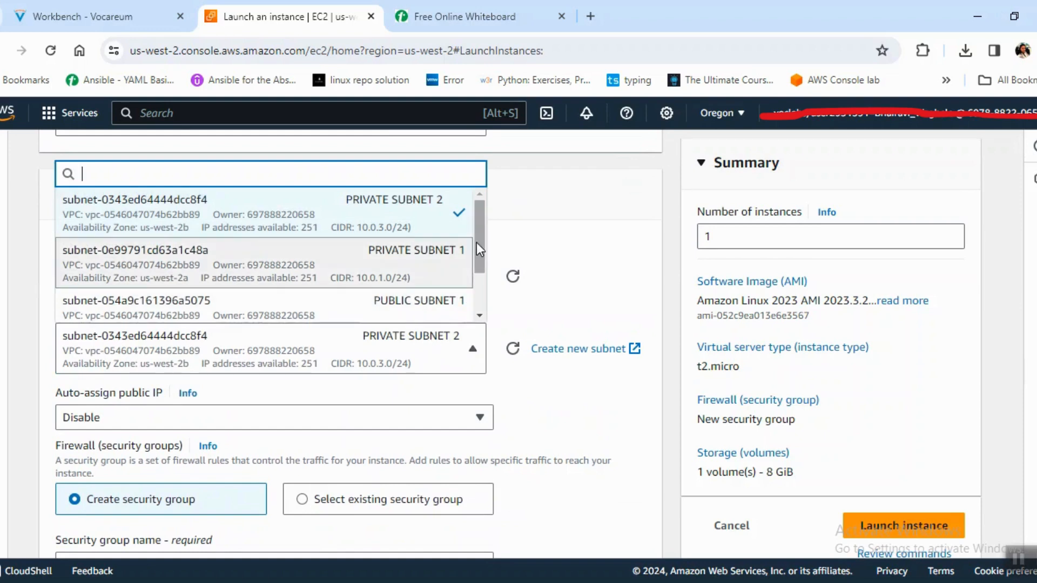
{"action": "scroll", "coordinate": [481, 249], "scroll_direction": "down", "scroll_amount": 2}
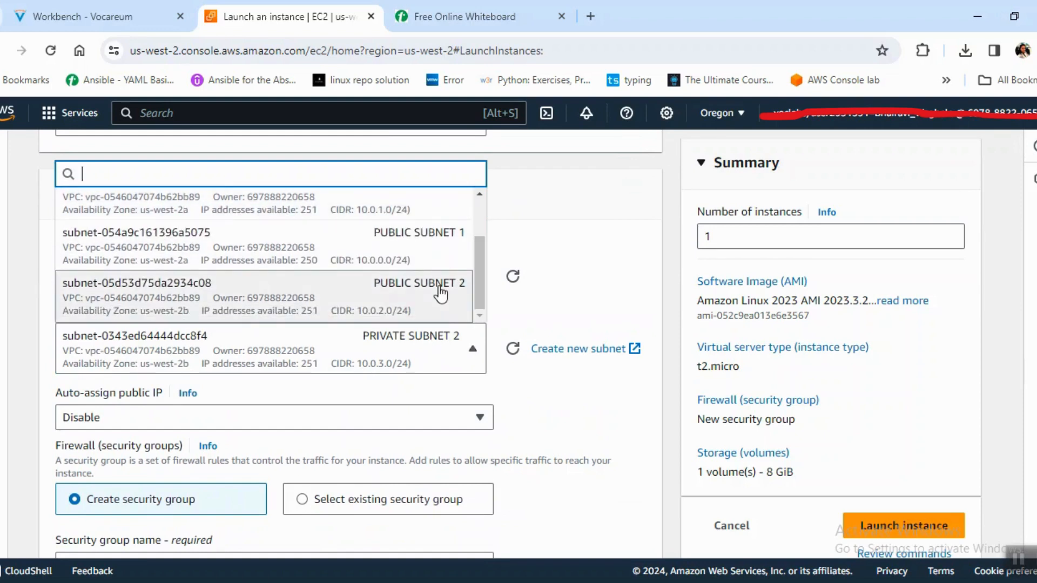
{"action": "left_click", "coordinate": [439, 287]}
Check the web server's placement in the whiteboard architecture diagram, and recheck PUBLIC SUBNET 2 and the public IP auto-assignment in the launch form.
{"action": "left_click", "coordinate": [488, 21]}
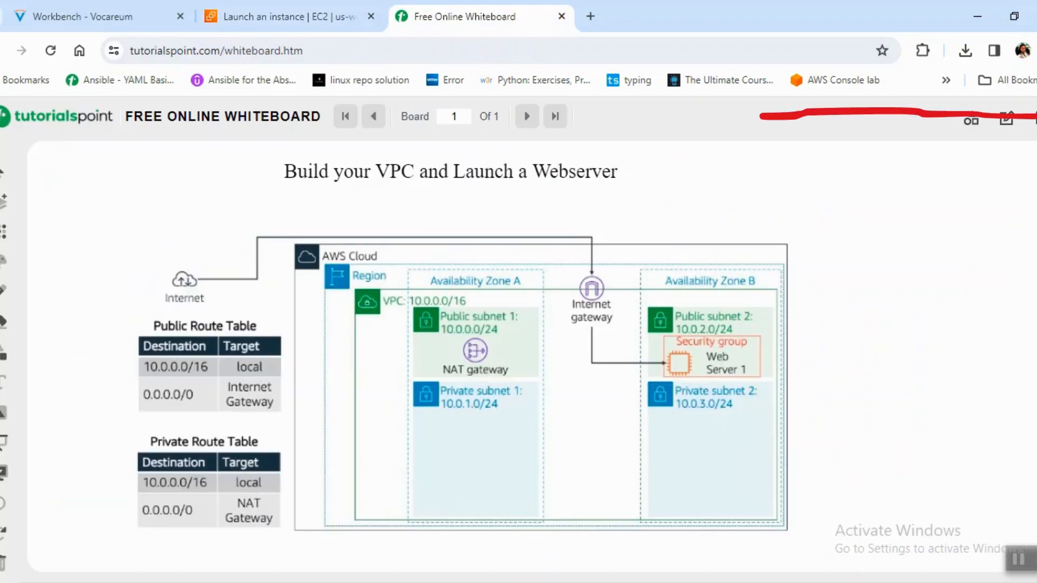
{"action": "left_click", "coordinate": [320, 10]}
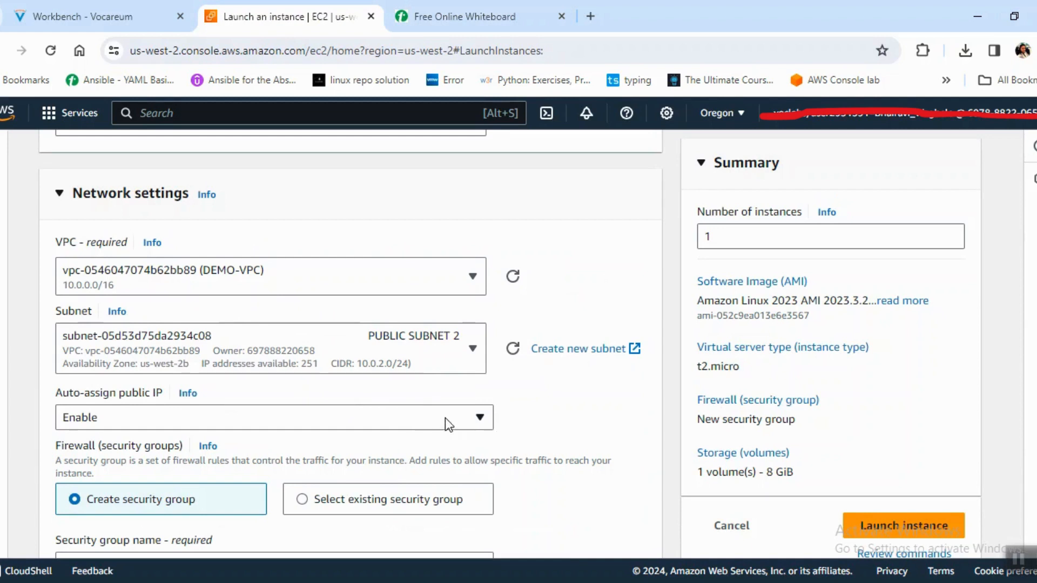
{"action": "left_click", "coordinate": [374, 339]}
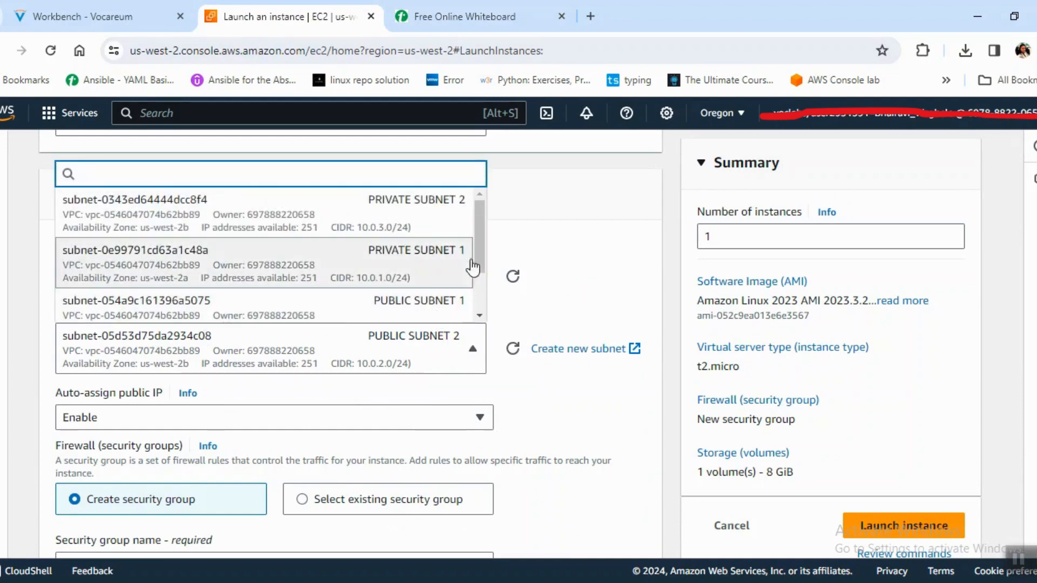
{"action": "scroll", "coordinate": [484, 245], "scroll_direction": "down", "scroll_amount": 2}
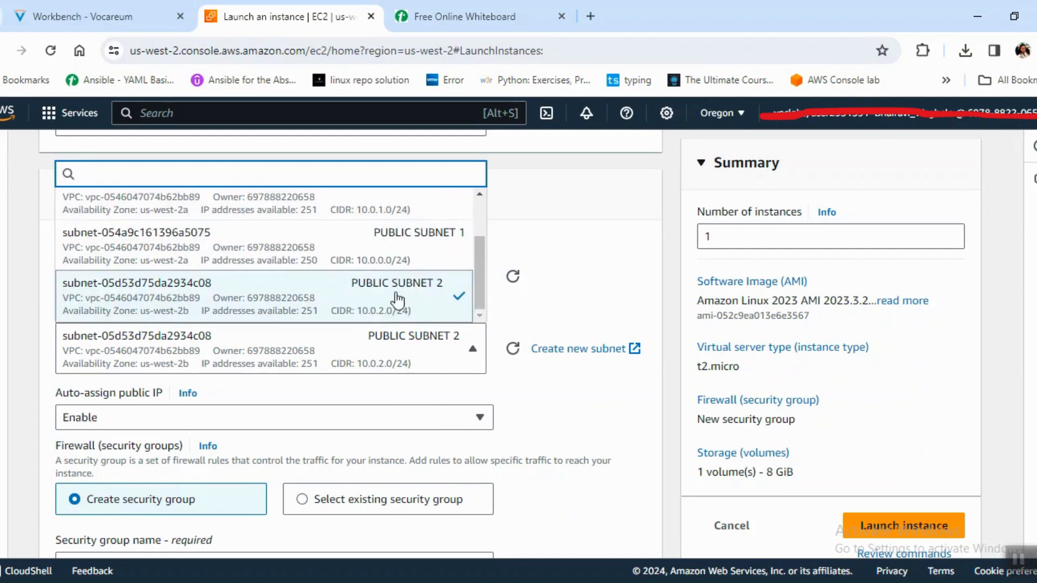
{"action": "left_click", "coordinate": [398, 299]}
{"action": "left_click", "coordinate": [153, 419]}
{"action": "left_click", "coordinate": [153, 419]}
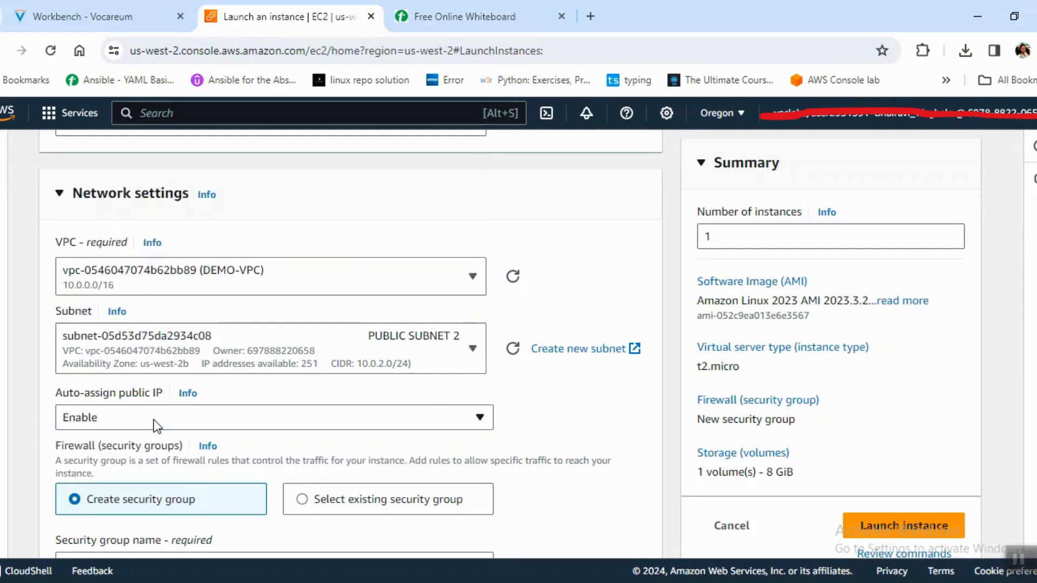
Assign the existing webserver security group to the instance instead of creating a new one.
{"action": "left_click", "coordinate": [331, 498]}
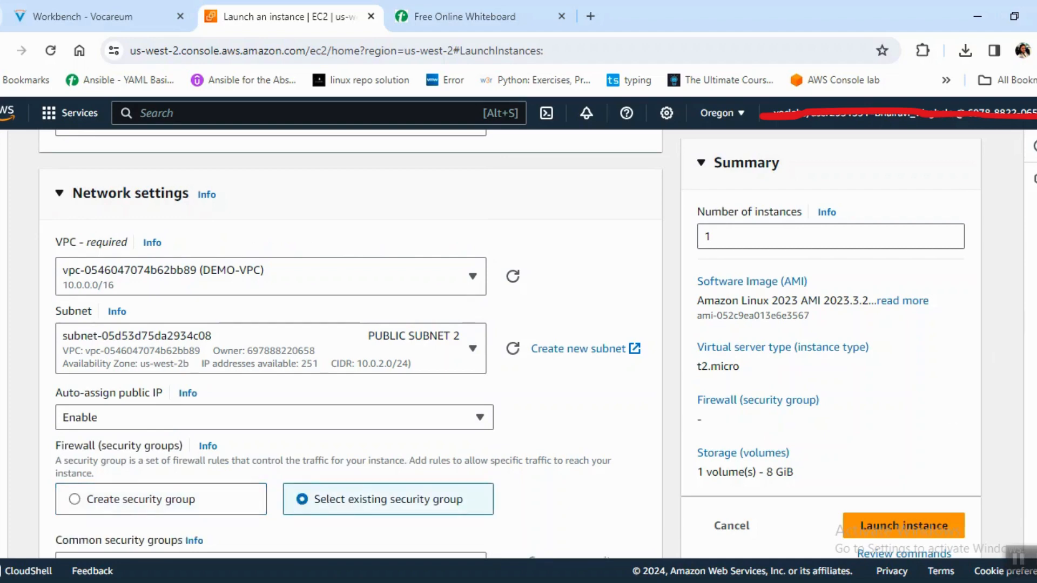
{"action": "scroll", "coordinate": [402, 345], "scroll_direction": "down", "scroll_amount": 4}
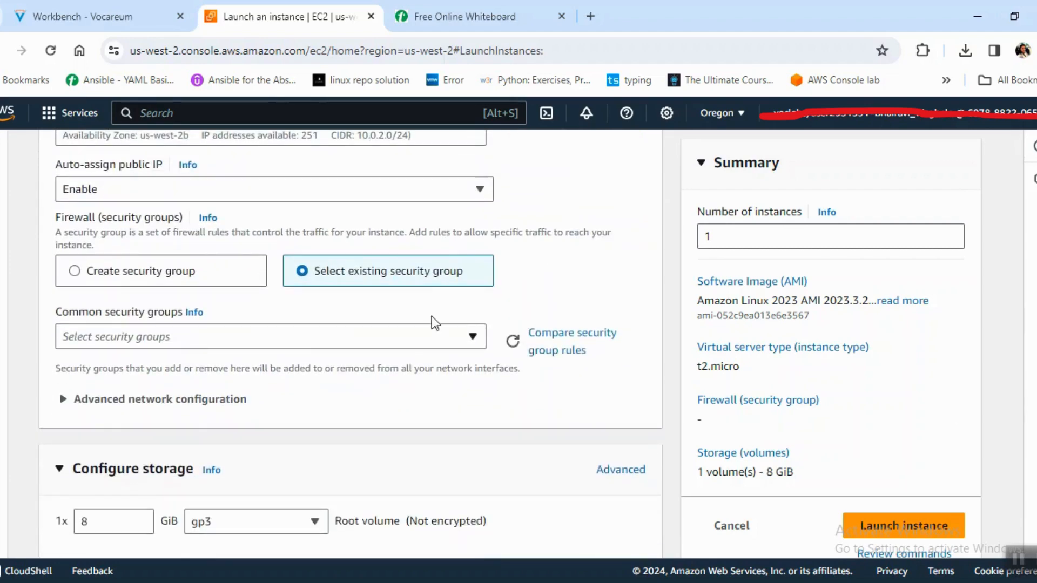
{"action": "left_click", "coordinate": [400, 344]}
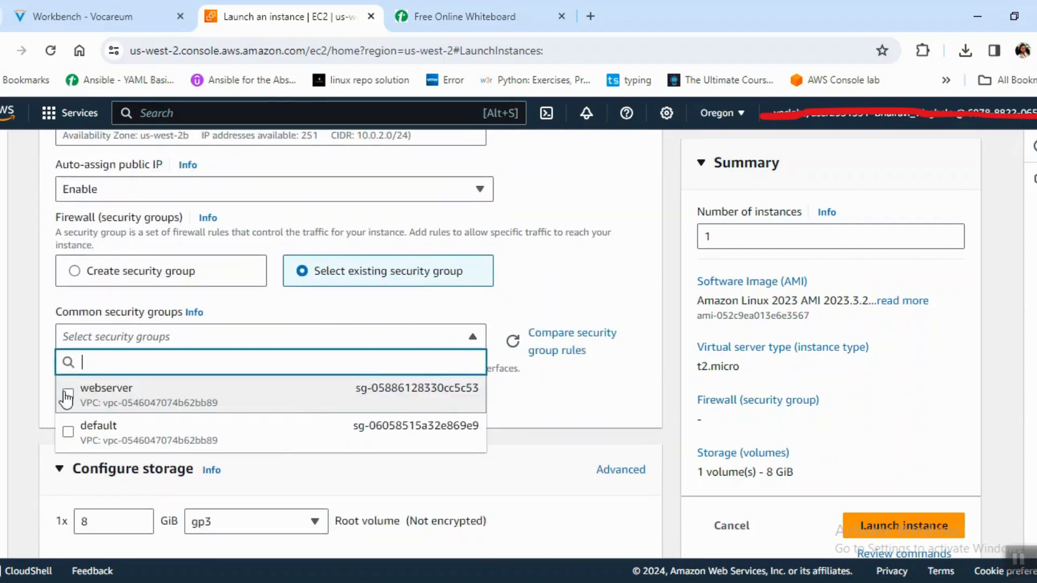
{"action": "left_click", "coordinate": [68, 395]}
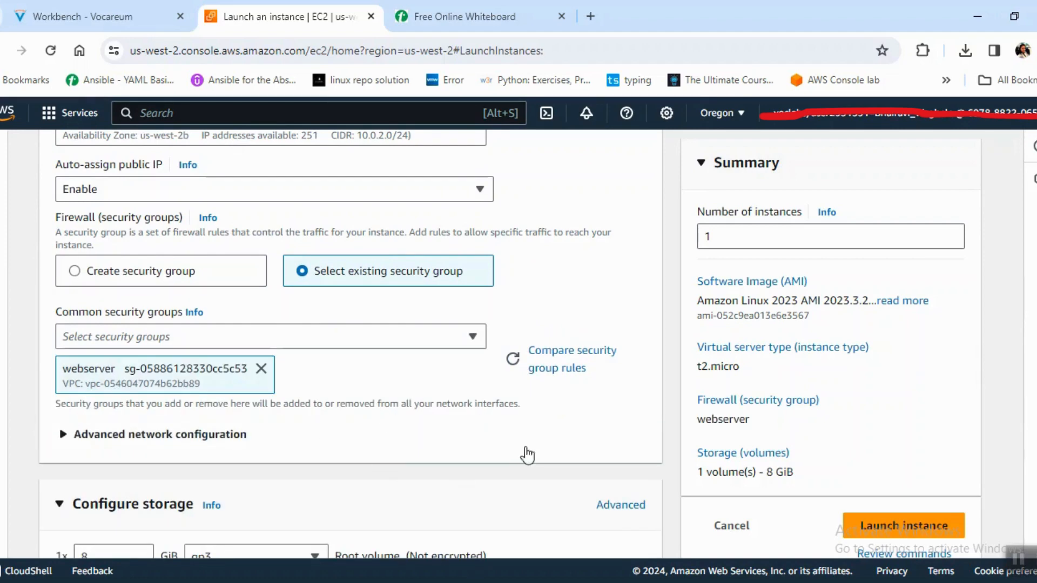
Copy the Apache and PHP install script from Notepad into the instance's user data under the advanced details.
{"action": "scroll", "coordinate": [351, 346], "scroll_direction": "down", "scroll_amount": 5}
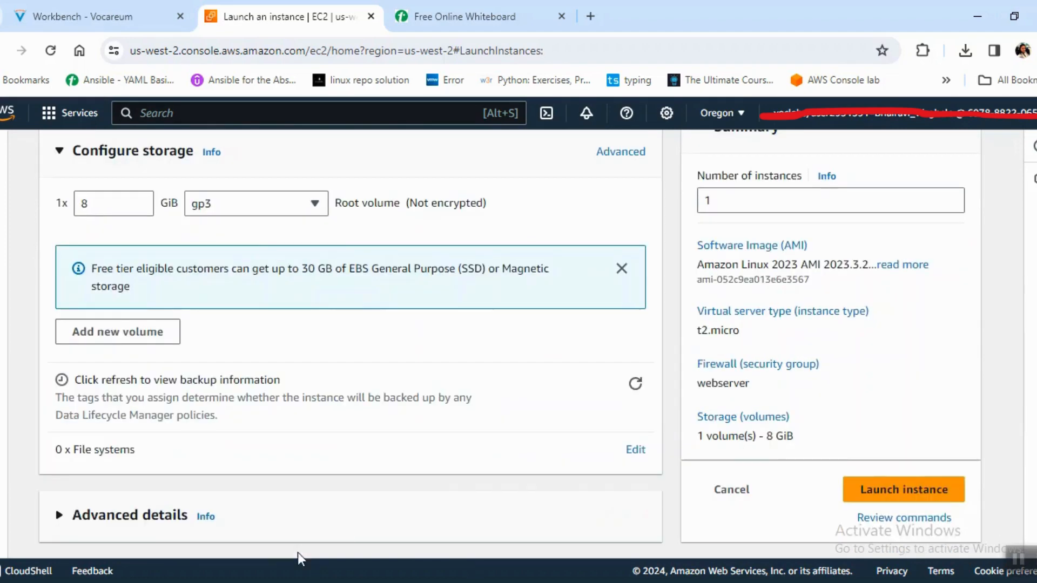
{"action": "left_click", "coordinate": [57, 516]}
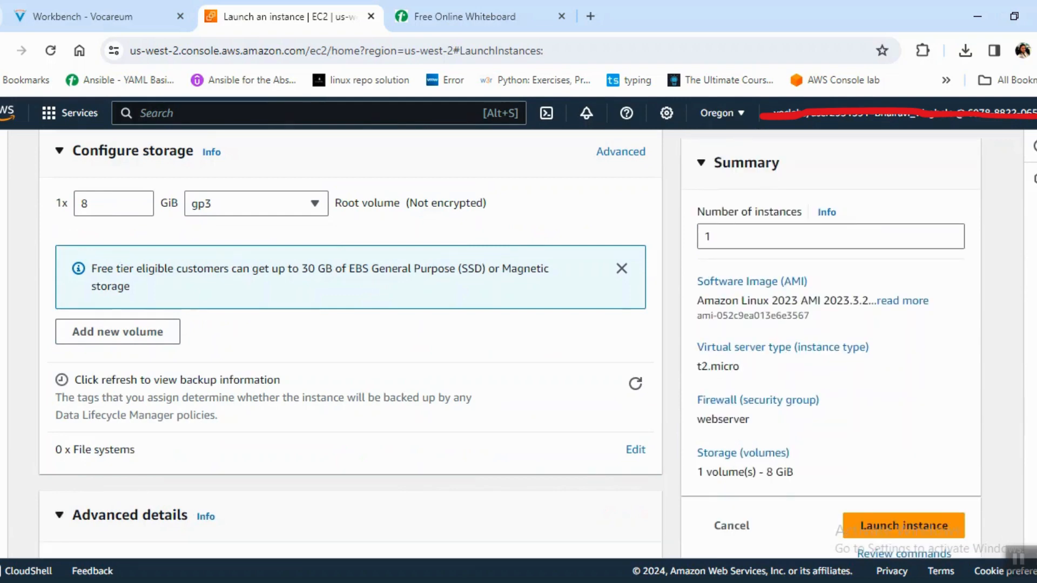
{"action": "scroll", "coordinate": [351, 345], "scroll_direction": "down", "scroll_amount": 15}
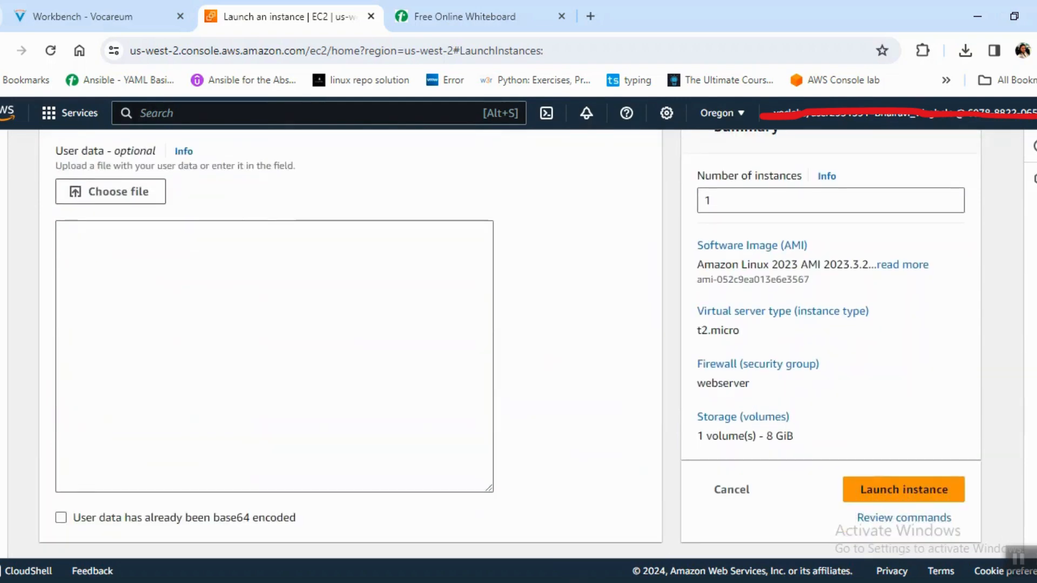
{"action": "left_click", "coordinate": [360, 408]}
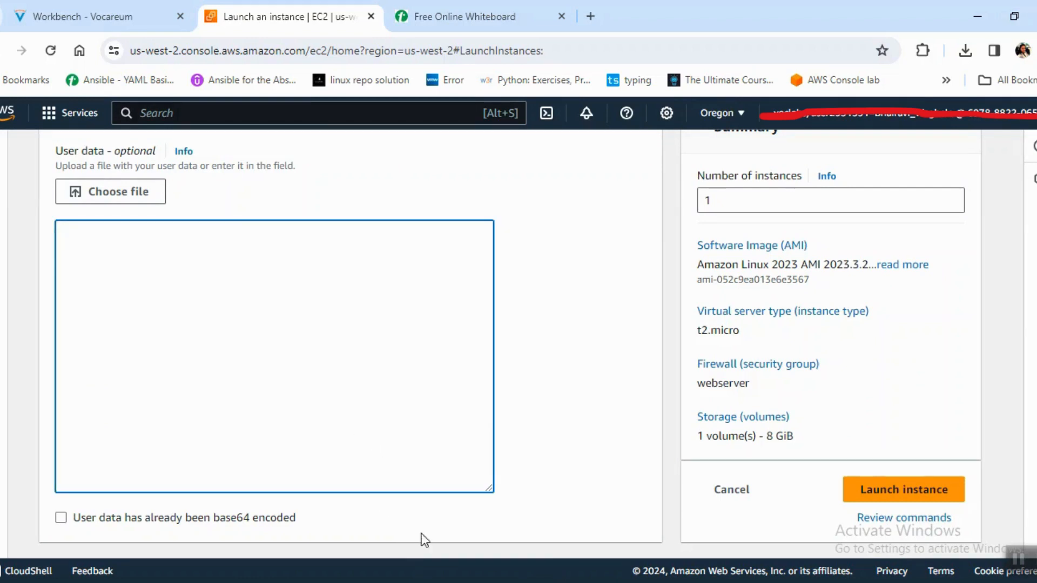
{"action": "key", "text": "super"}
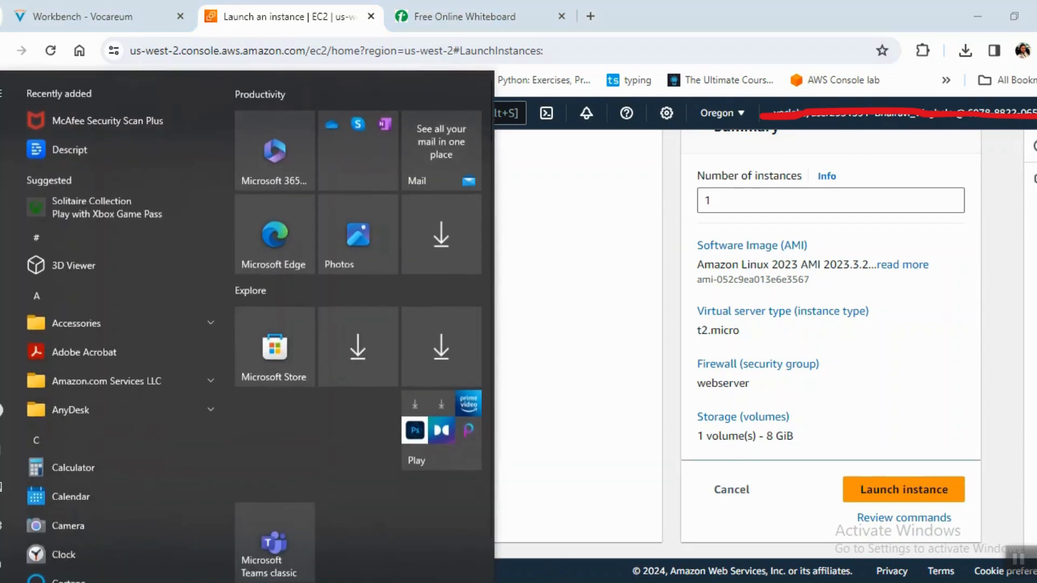
{"action": "key", "text": "alt+Tab"}
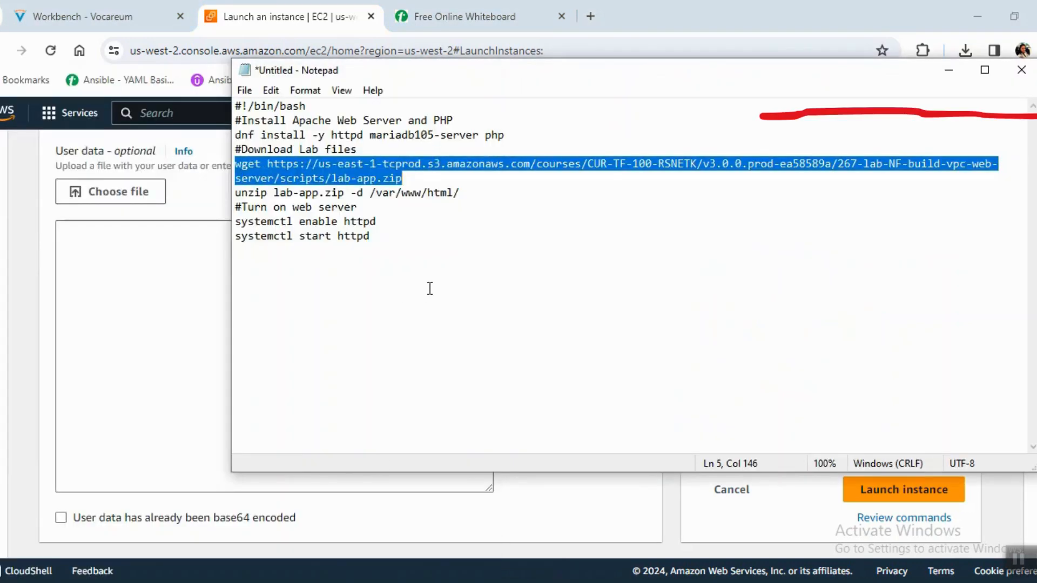
{"action": "left_click_drag", "start_coordinate": [429, 289], "coordinate": [247, 77]}
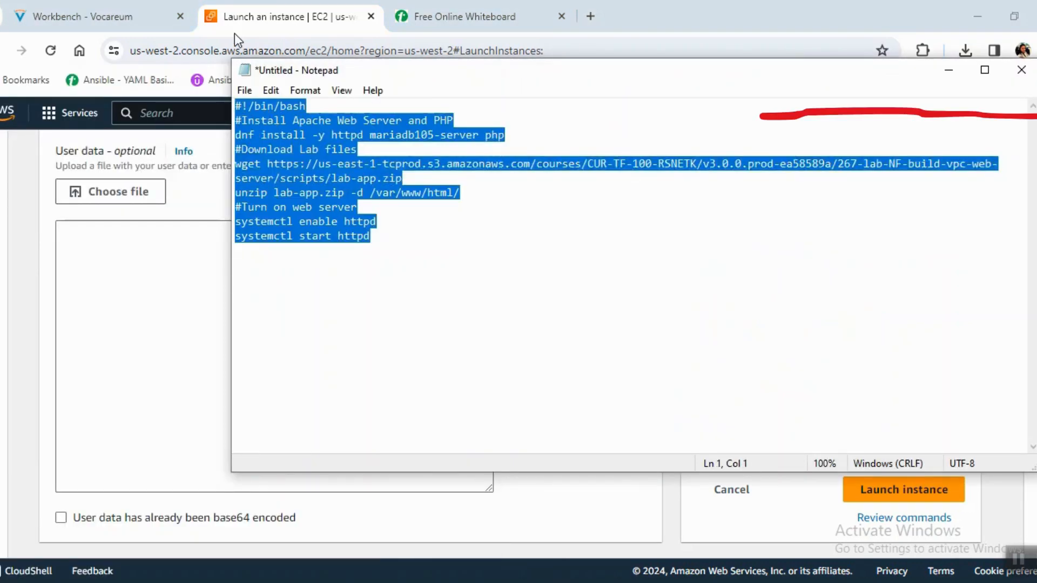
{"action": "left_click", "coordinate": [170, 272]}
{"action": "type", "text": "#!/bin/bash #Install Apache Web Server and PHP dnf install -y httpd mariadb105-server php #Download Lab files wget https://us-east-1-tcprod.s3.amazonaws.com/courses/CUR-TF-100-RSNETK/v3.0.0.prod-ea58589a/267-lab-NF-build-vpc-web-server/scripts/lab-app.zip unzip lab-app.zip -d /var/www/html/ #Turn on web server systemctl enable httpd systemctl start httpd"}
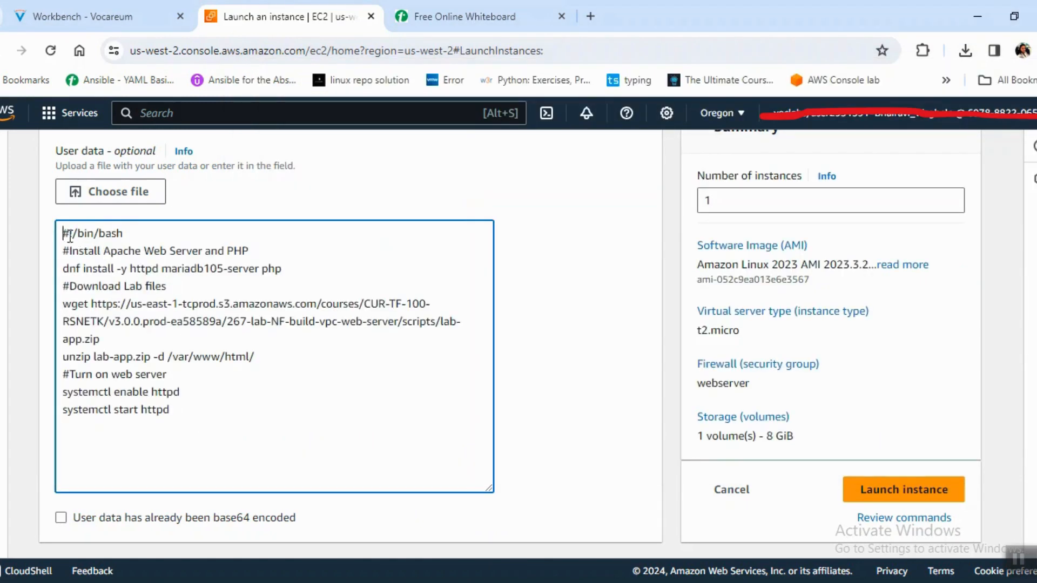
Review the user data script's lines for installing packages, downloading the lab files and turning on the web server.
{"action": "left_click_drag", "start_coordinate": [62, 234], "coordinate": [255, 257]}
{"action": "left_click_drag", "start_coordinate": [98, 268], "coordinate": [205, 283]}
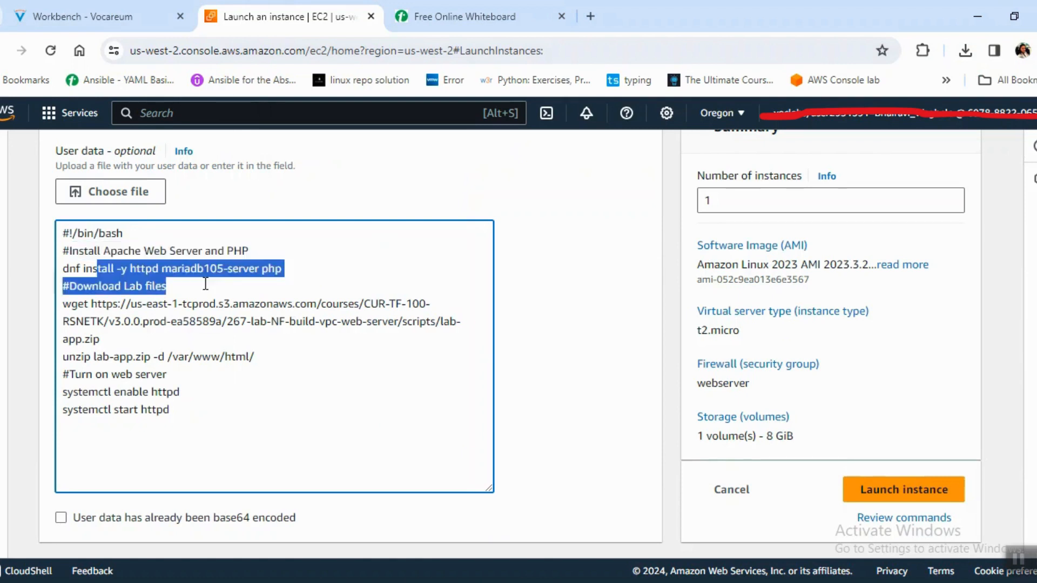
{"action": "left_click", "coordinate": [251, 283]}
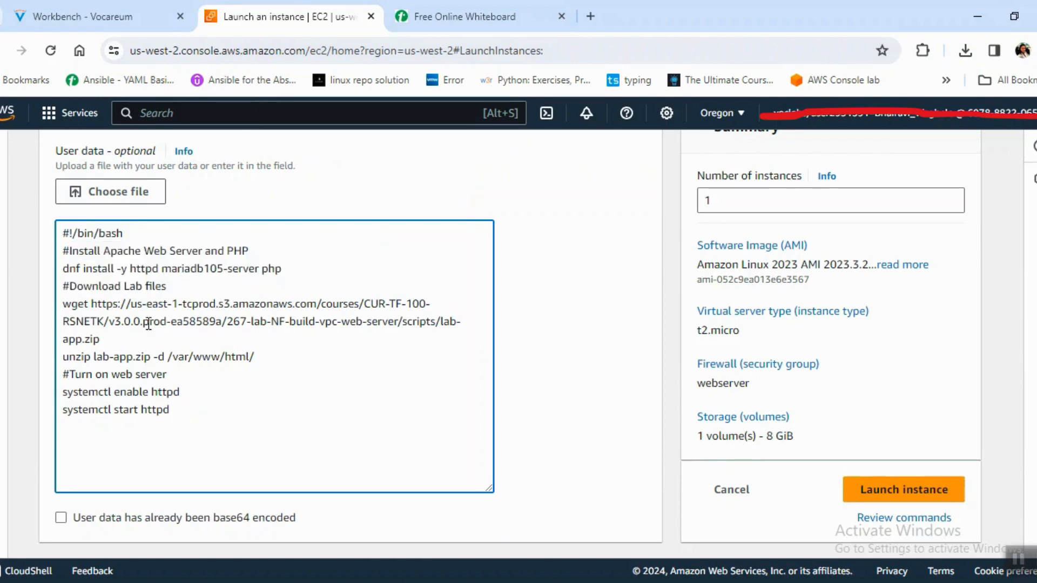
{"action": "left_click_drag", "start_coordinate": [84, 289], "coordinate": [175, 287]}
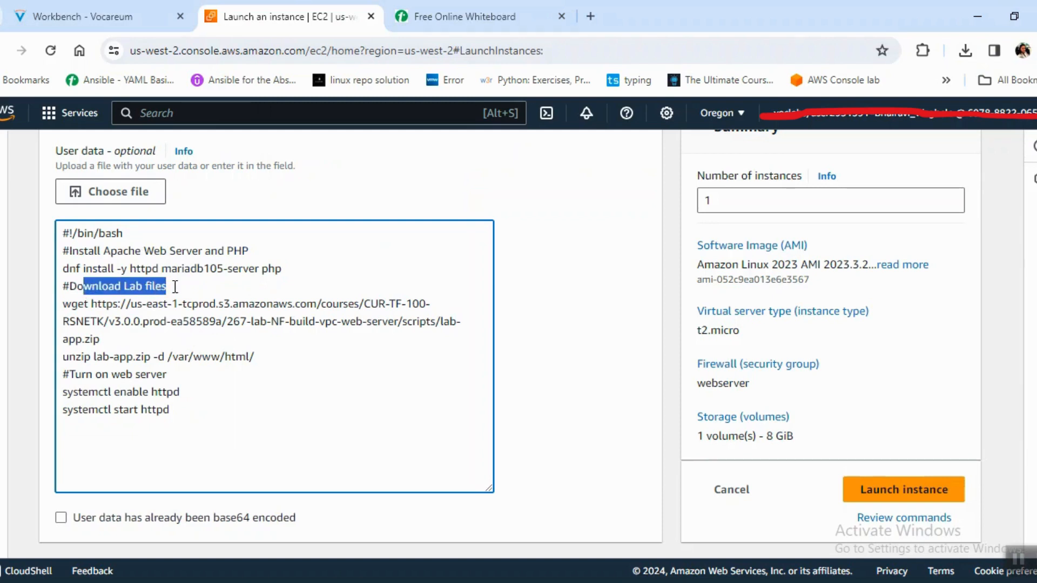
{"action": "left_click_drag", "start_coordinate": [78, 304], "coordinate": [171, 327]}
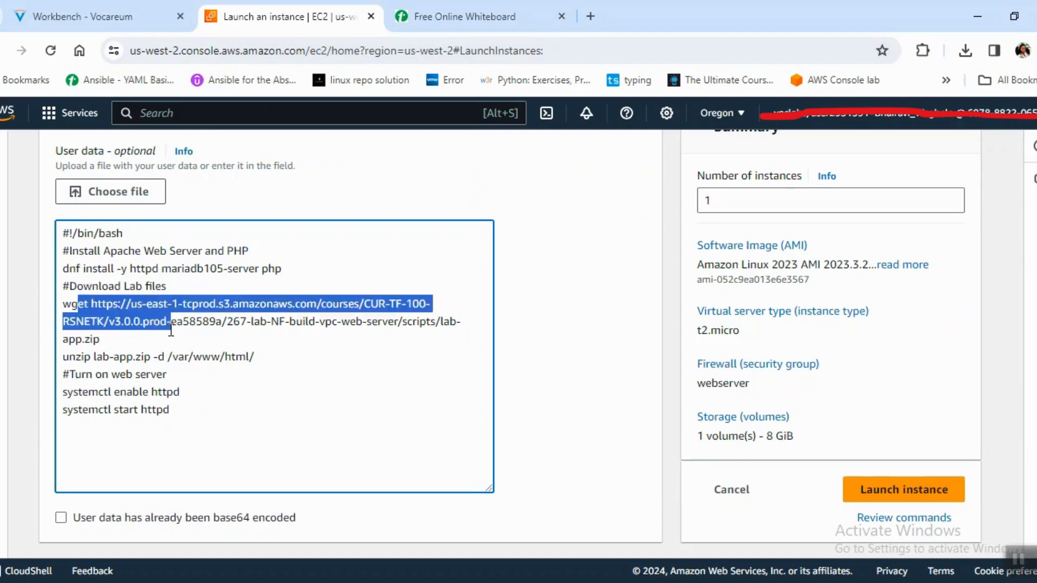
{"action": "double_click", "coordinate": [171, 326]}
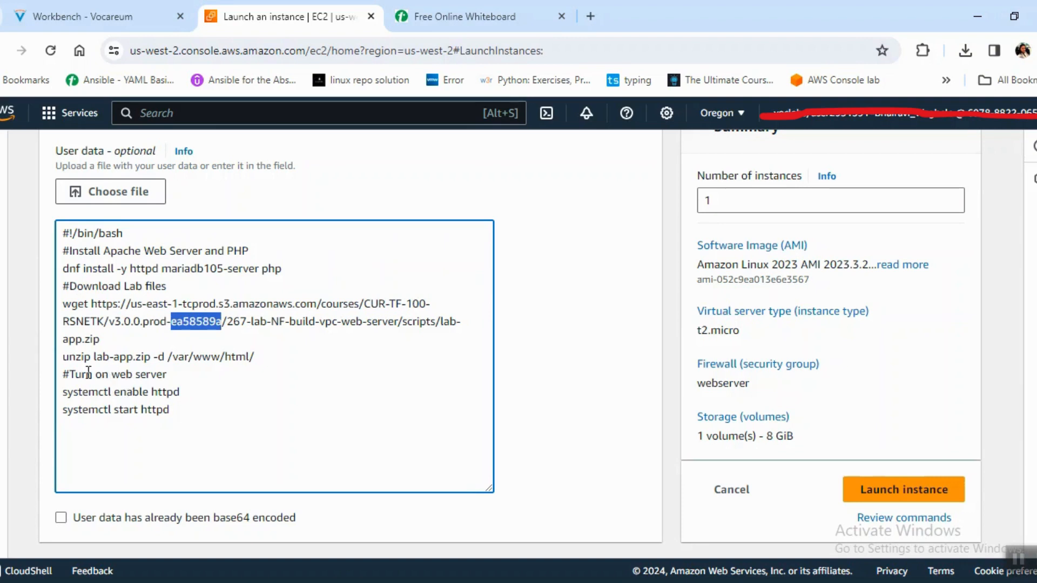
{"action": "left_click_drag", "start_coordinate": [88, 372], "coordinate": [178, 372]}
{"action": "left_click_drag", "start_coordinate": [73, 392], "coordinate": [180, 413]}
{"action": "left_click", "coordinate": [262, 420]}
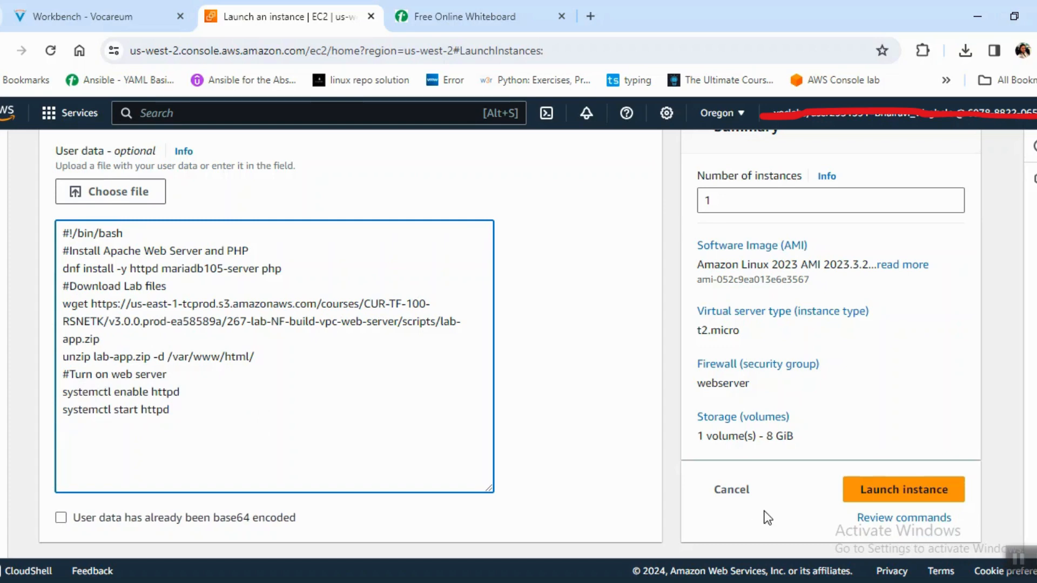
Launch the instance, open the instances list and refresh it to follow the WEBSERVER instance's state.
{"action": "left_click", "coordinate": [948, 505]}
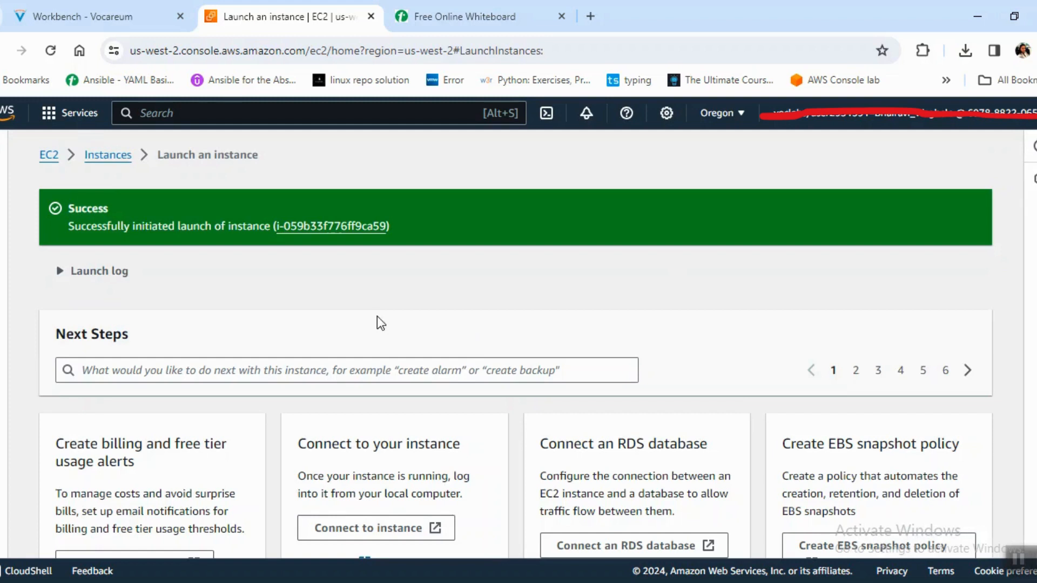
{"action": "left_click", "coordinate": [109, 159]}
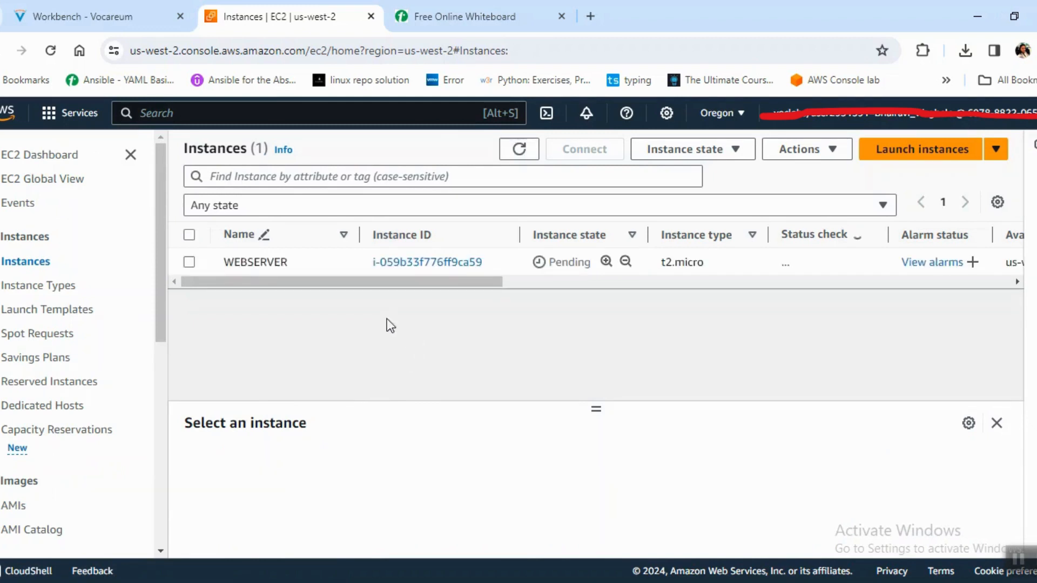
{"action": "left_click", "coordinate": [519, 150]}
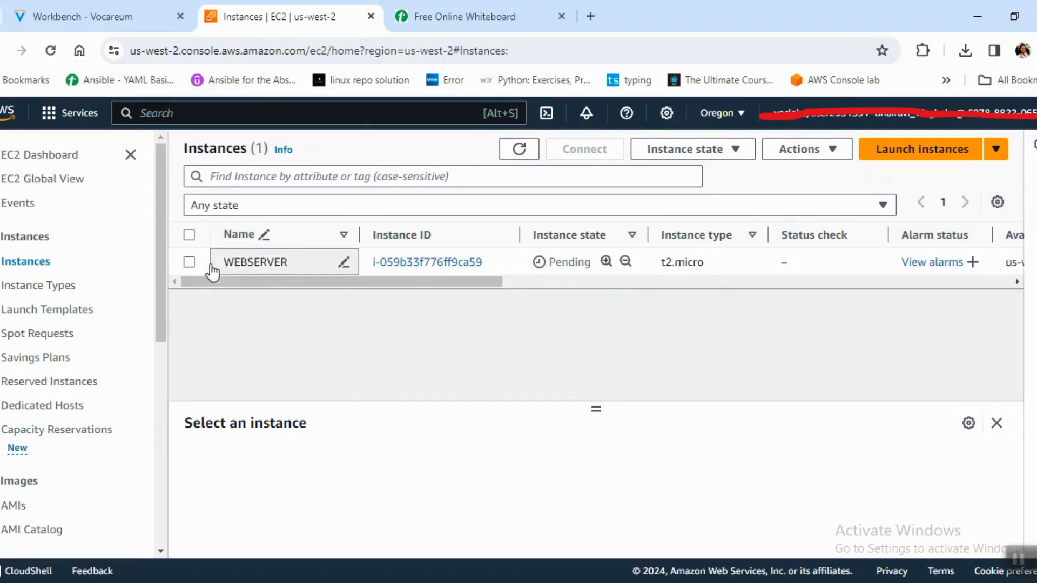
{"action": "left_click", "coordinate": [516, 159]}
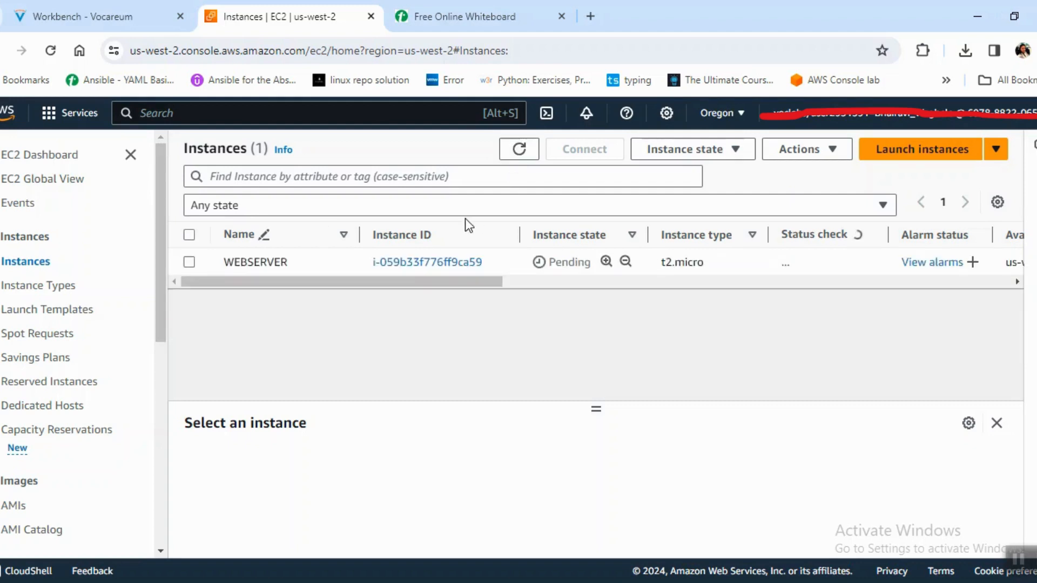
{"action": "left_click", "coordinate": [517, 155]}
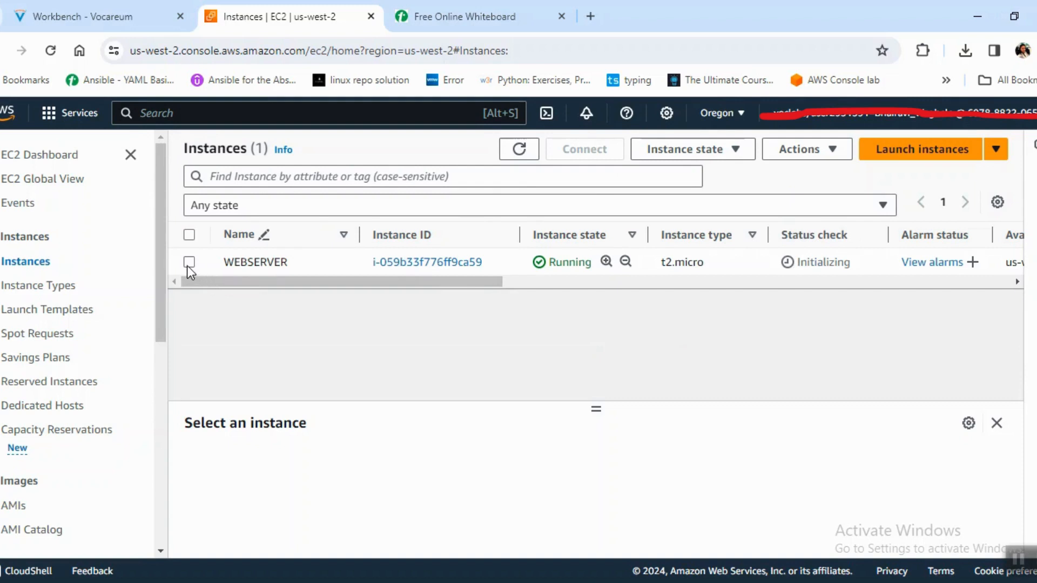
Copy the WEBSERVER instance's public IPv4 address from its details and open it in a new browser tab.
{"action": "left_click", "coordinate": [188, 263]}
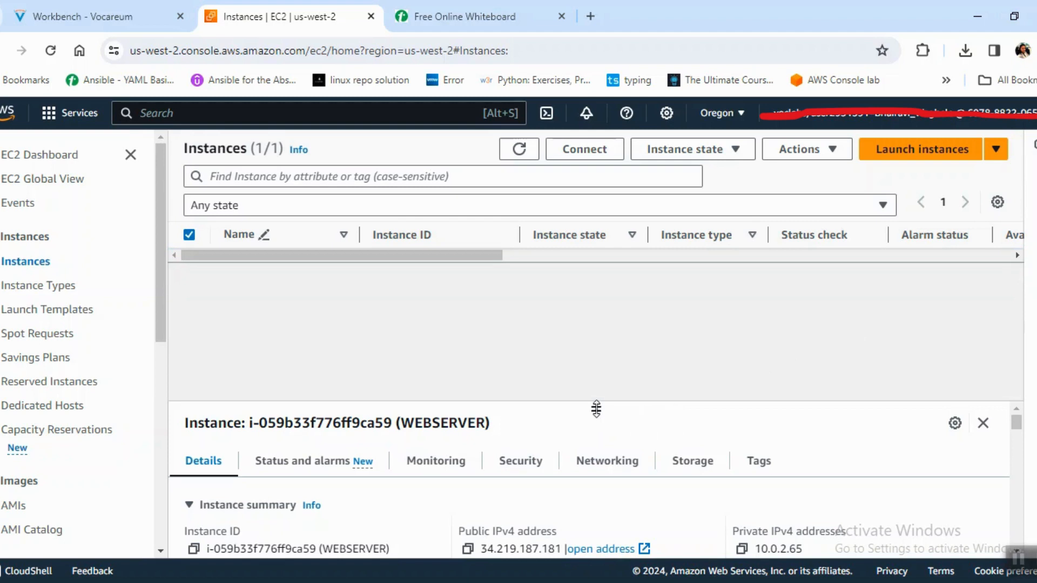
{"action": "left_click_drag", "start_coordinate": [597, 409], "coordinate": [574, 303]}
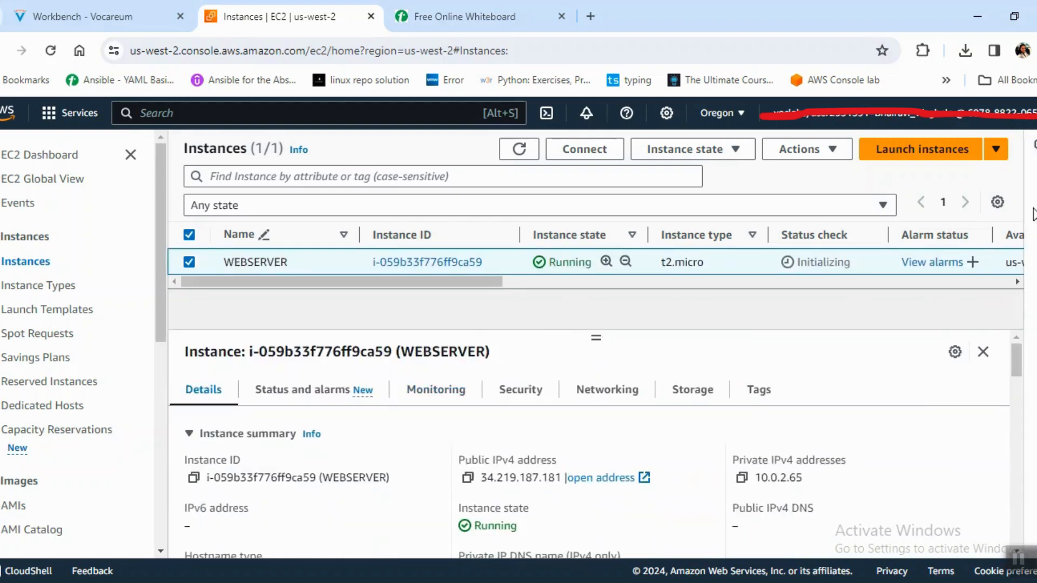
{"action": "left_click", "coordinate": [467, 478]}
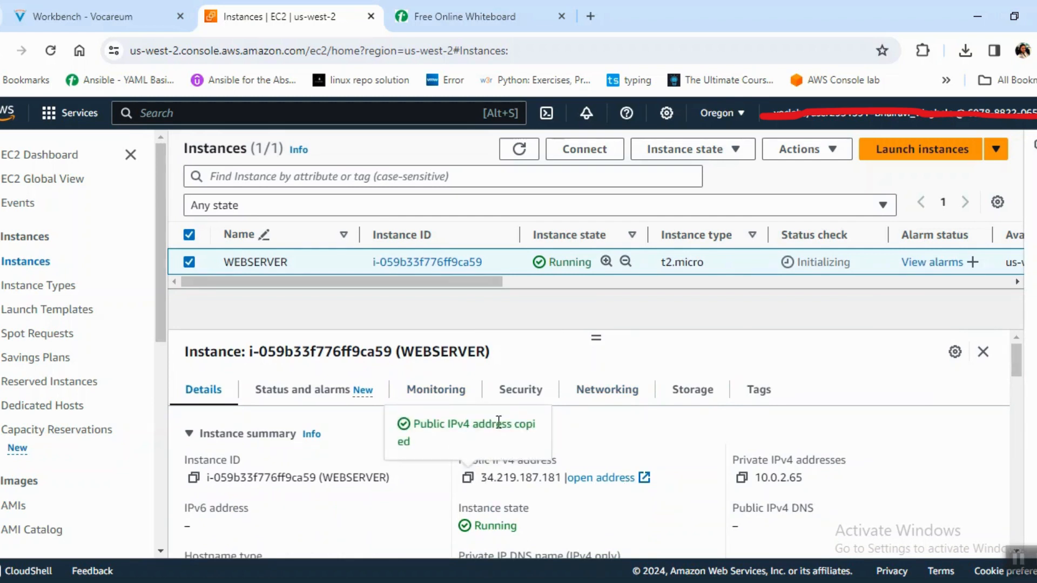
{"action": "left_click", "coordinate": [590, 16]}
{"action": "left_click", "coordinate": [596, 49]}
{"action": "key", "text": "ctrl+v"}
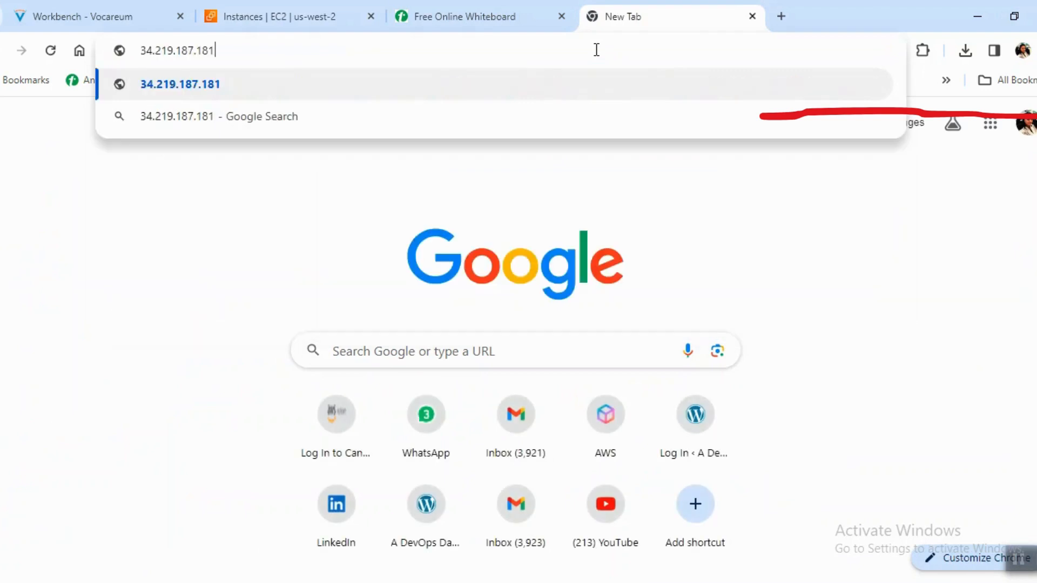
{"action": "key", "text": "Return"}
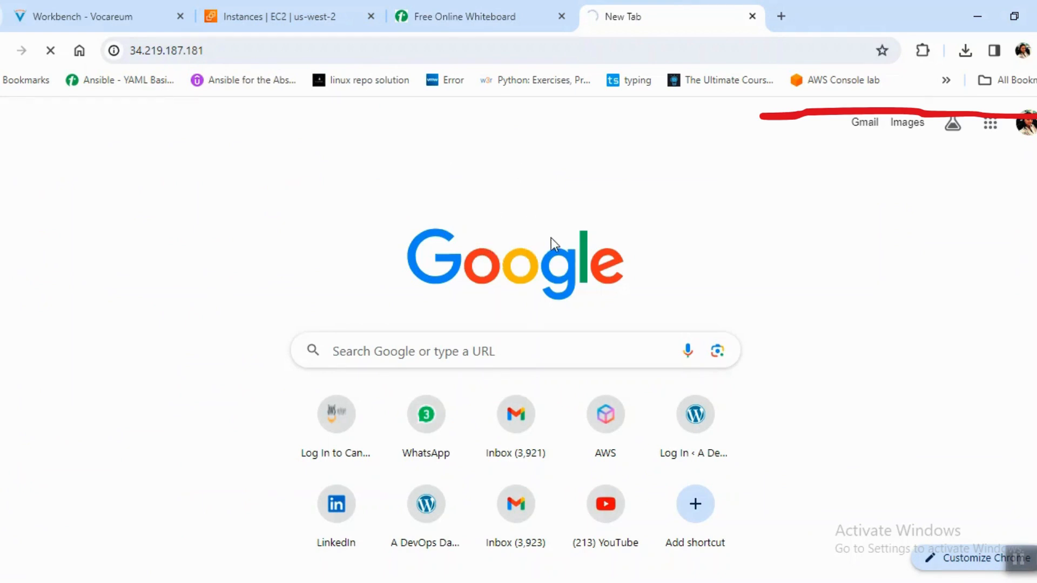
Refresh the instances list and examine the WEBSERVER instance's status check while its web page loads.
{"action": "left_click", "coordinate": [302, 16]}
{"action": "left_click", "coordinate": [636, 10]}
{"action": "left_click", "coordinate": [306, 21]}
{"action": "left_click", "coordinate": [518, 150]}
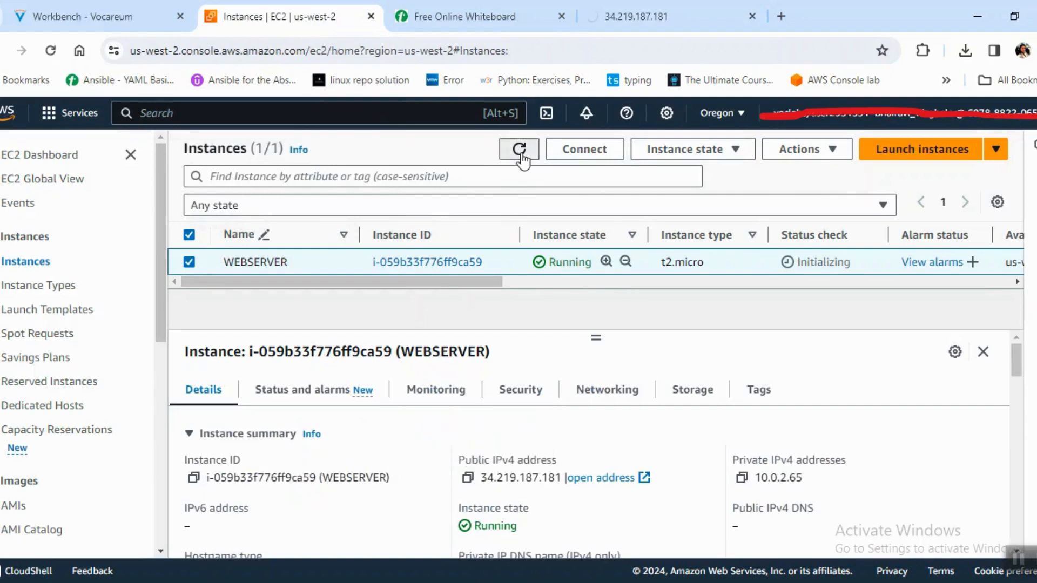
{"action": "left_click_drag", "start_coordinate": [786, 245], "coordinate": [859, 240]}
{"action": "left_click_drag", "start_coordinate": [776, 263], "coordinate": [846, 262]}
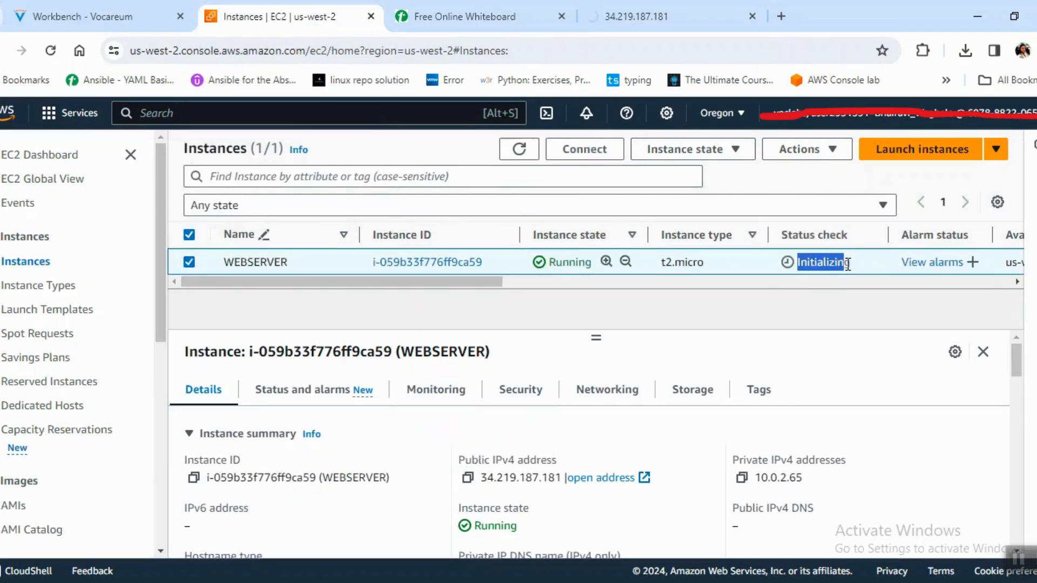
{"action": "left_click", "coordinate": [828, 295]}
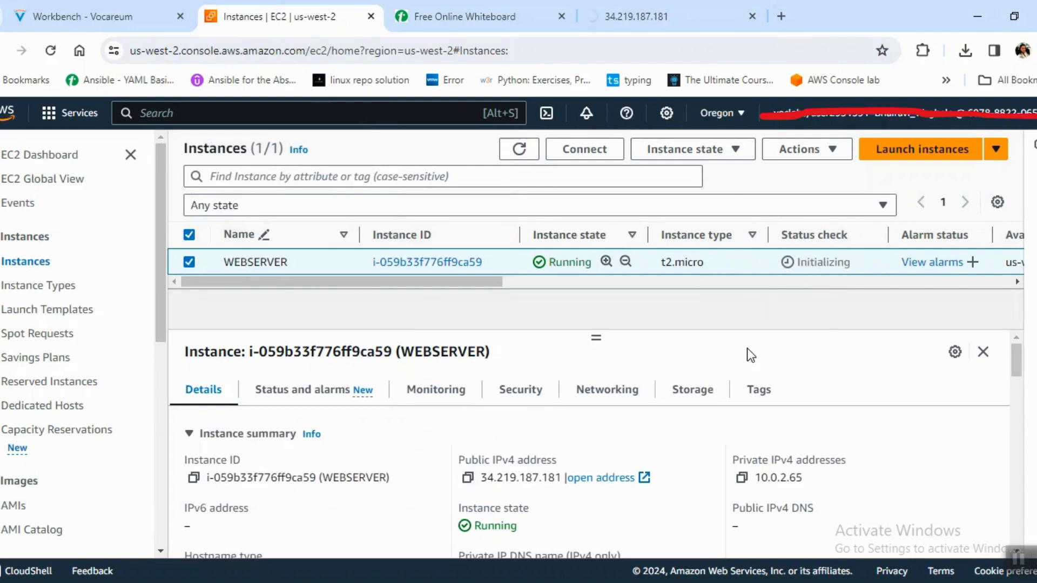
{"action": "left_click", "coordinate": [516, 152]}
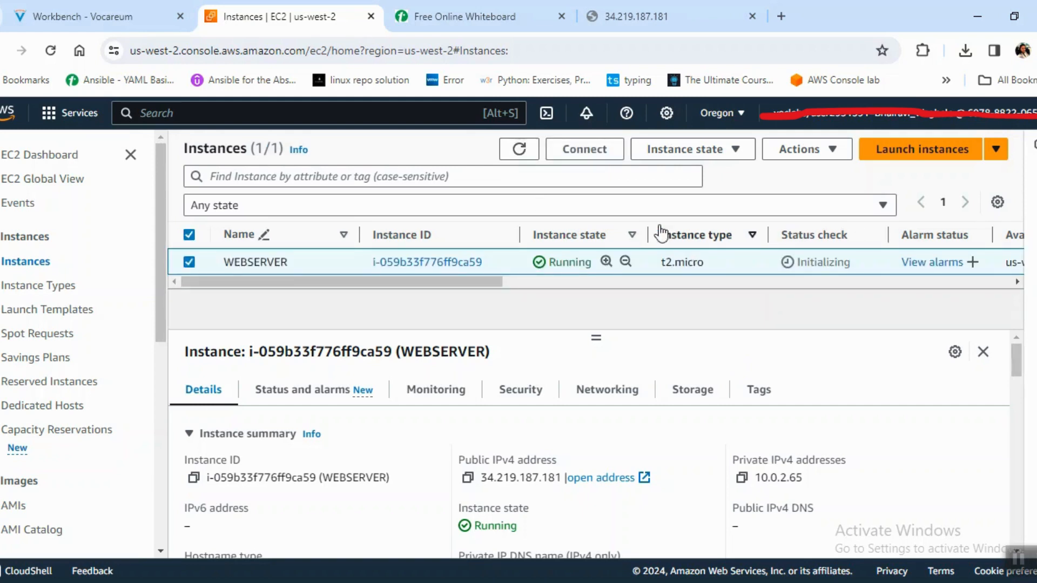
Check the web page, refresh the WEBSERVER instance's status again and reload the page at its public IP.
{"action": "left_click", "coordinate": [691, 19]}
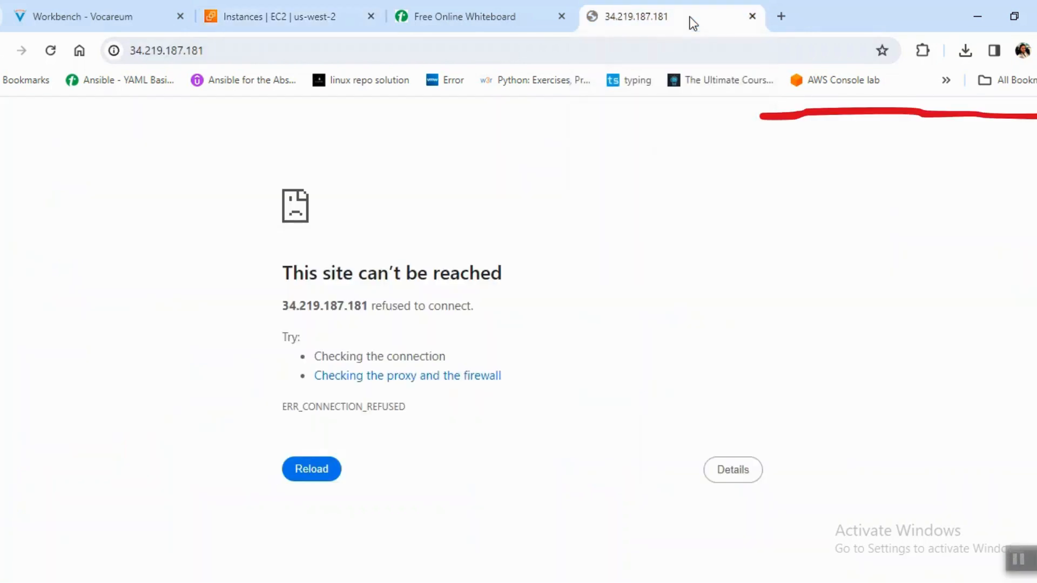
{"action": "left_click", "coordinate": [297, 17]}
{"action": "left_click", "coordinate": [519, 149]}
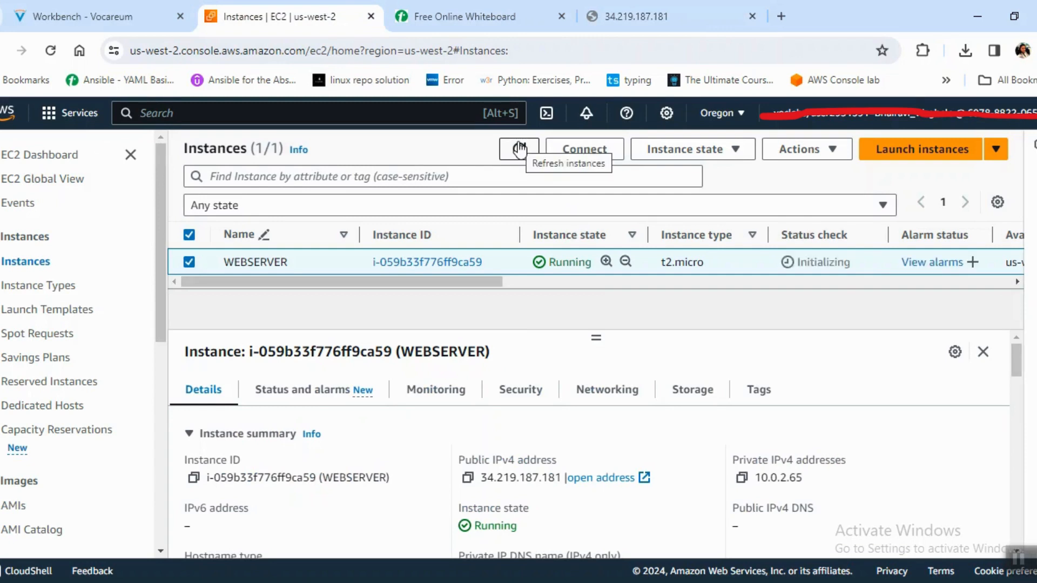
{"action": "left_click", "coordinate": [662, 18]}
{"action": "left_click", "coordinate": [644, 56]}
{"action": "key", "text": "Return"}
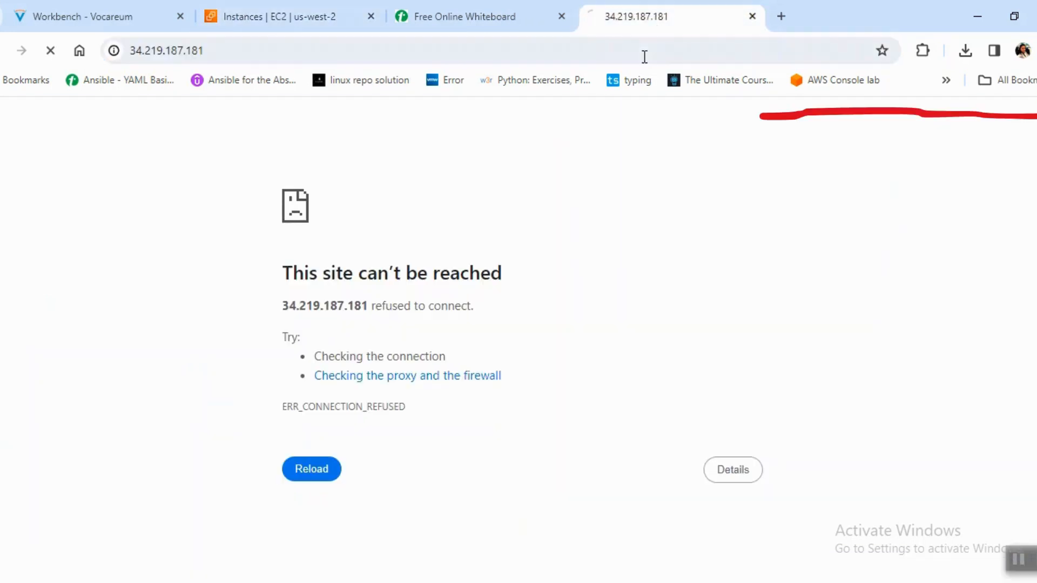
Open the WEBSERVER instance's loaded web page and test its RDS and Load Test links.
{"action": "left_click", "coordinate": [313, 19]}
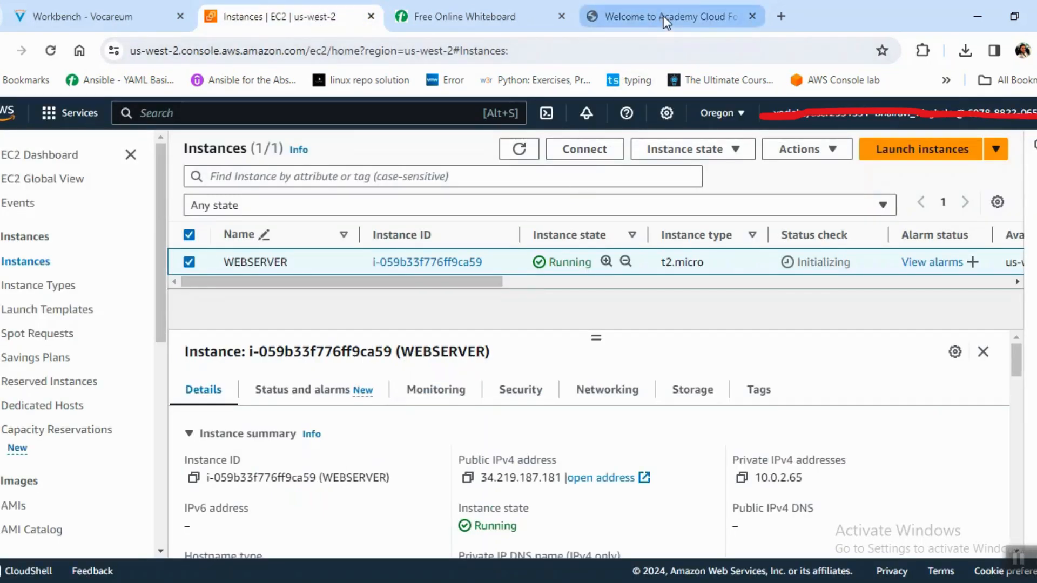
{"action": "mouse_move", "coordinate": [663, 15]}
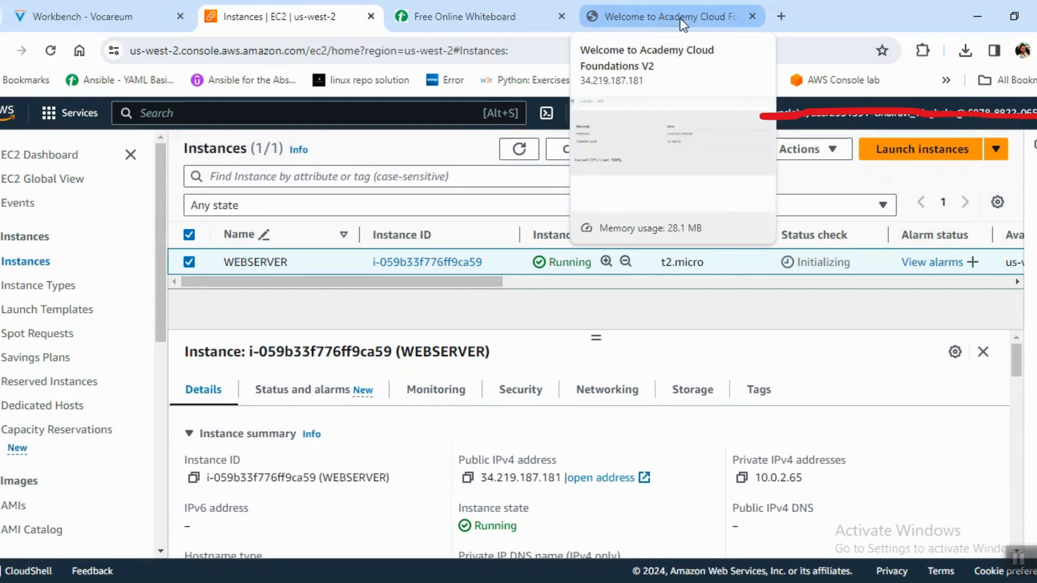
{"action": "left_click", "coordinate": [679, 18]}
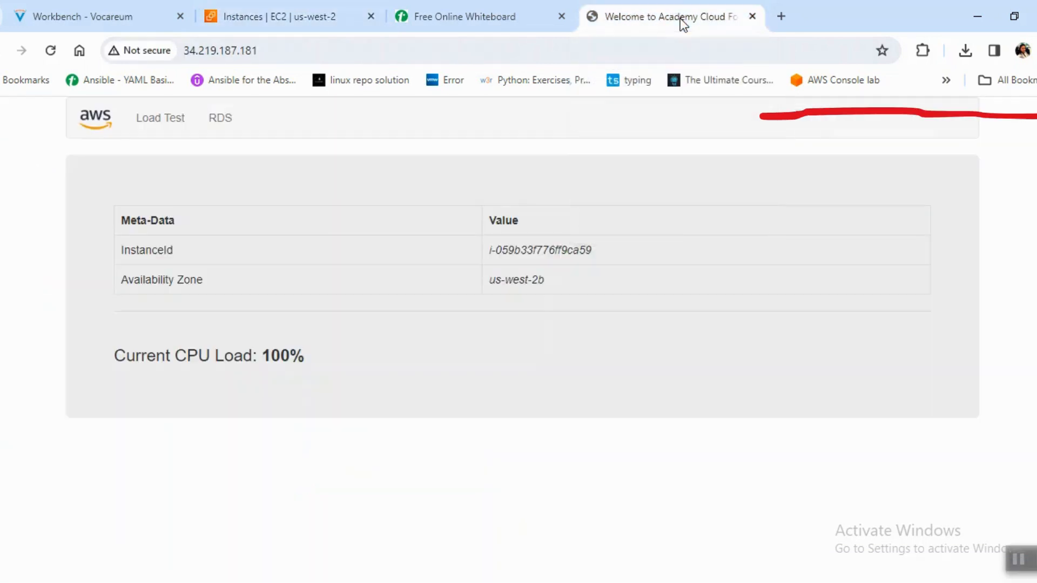
{"action": "left_click", "coordinate": [163, 126]}
{"action": "left_click", "coordinate": [231, 125]}
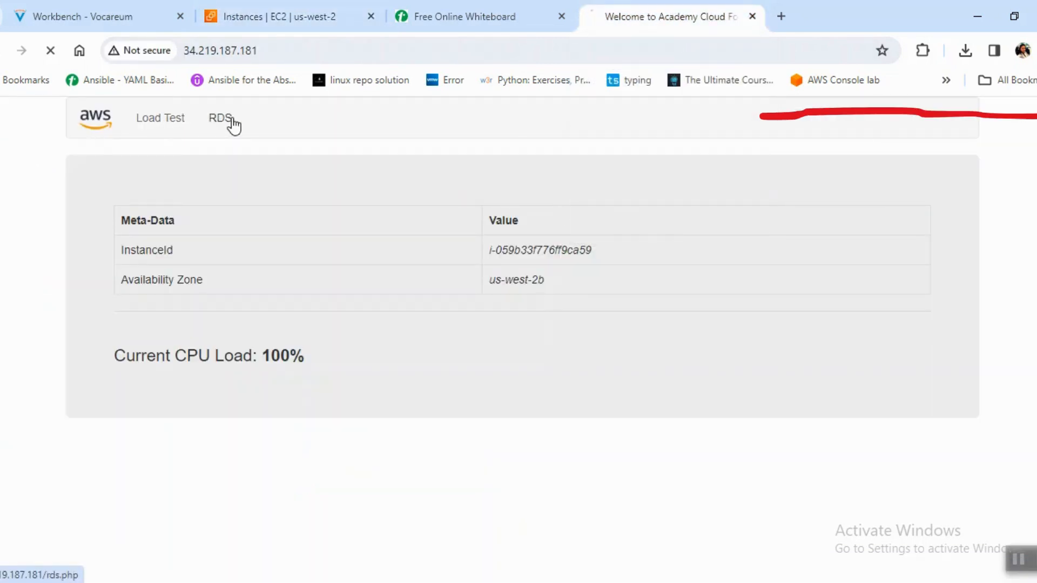
{"action": "left_click", "coordinate": [169, 128]}
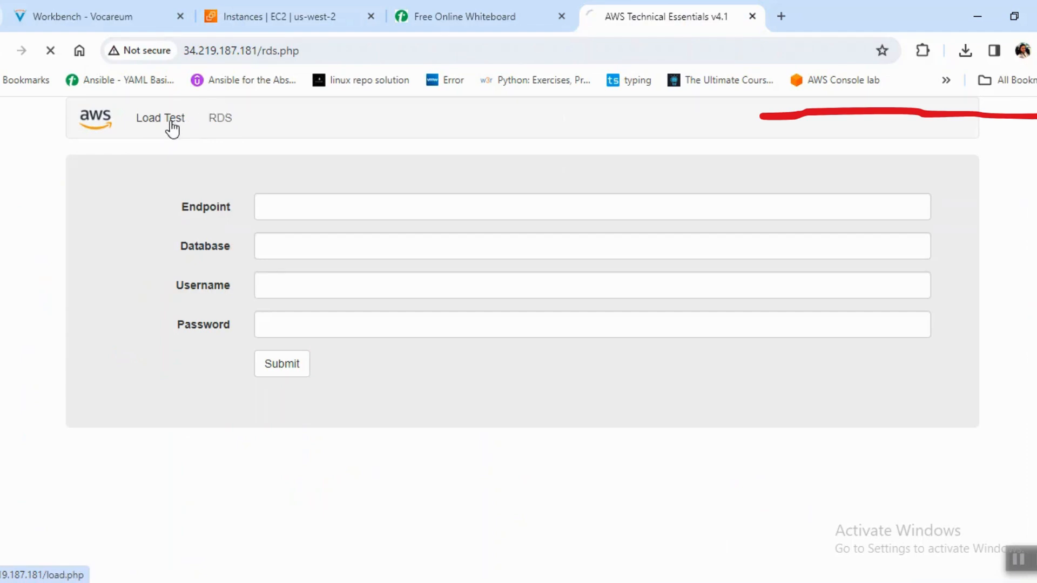
Check the current CPU load on the Load Test page and return to the WEBSERVER instance's details in the EC2 console.
{"action": "left_click", "coordinate": [243, 16]}
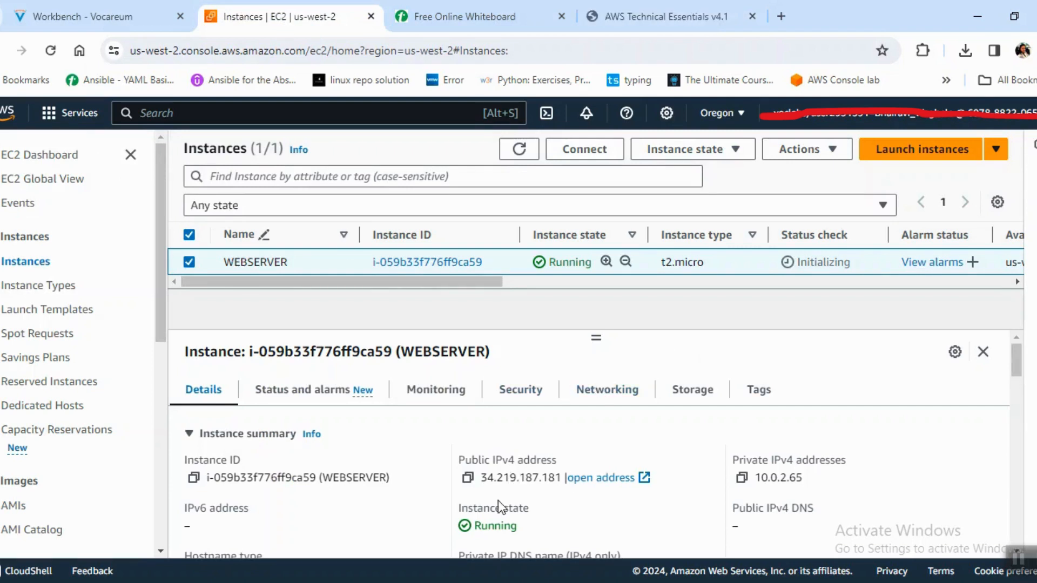
{"action": "left_click", "coordinate": [650, 20]}
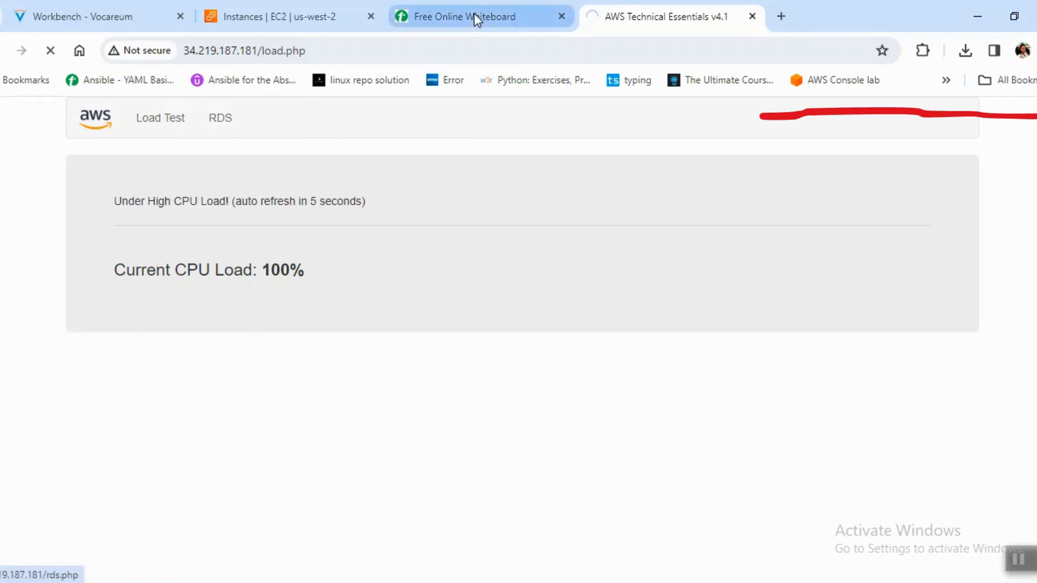
{"action": "left_click", "coordinate": [275, 17]}
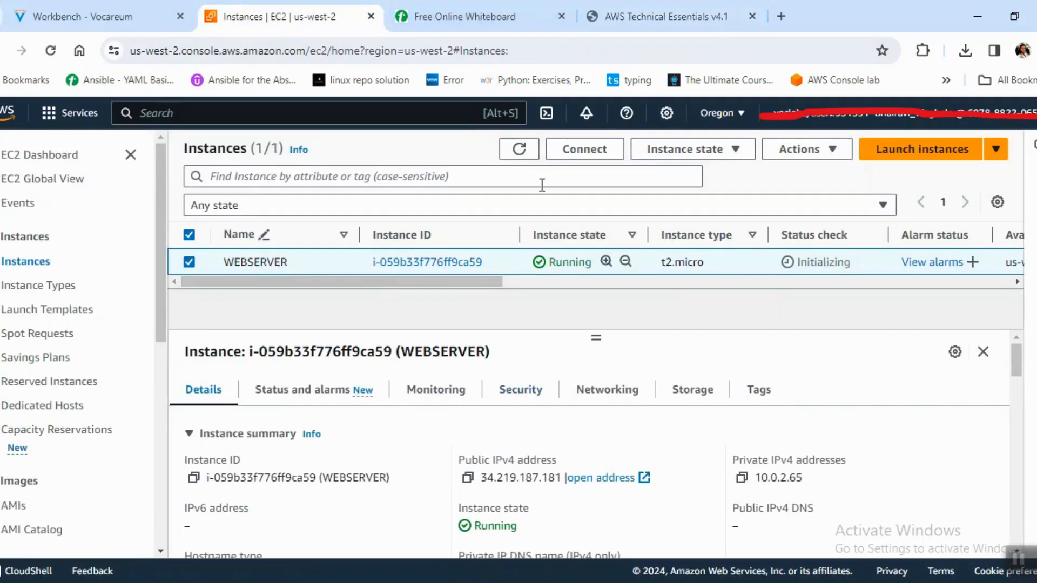